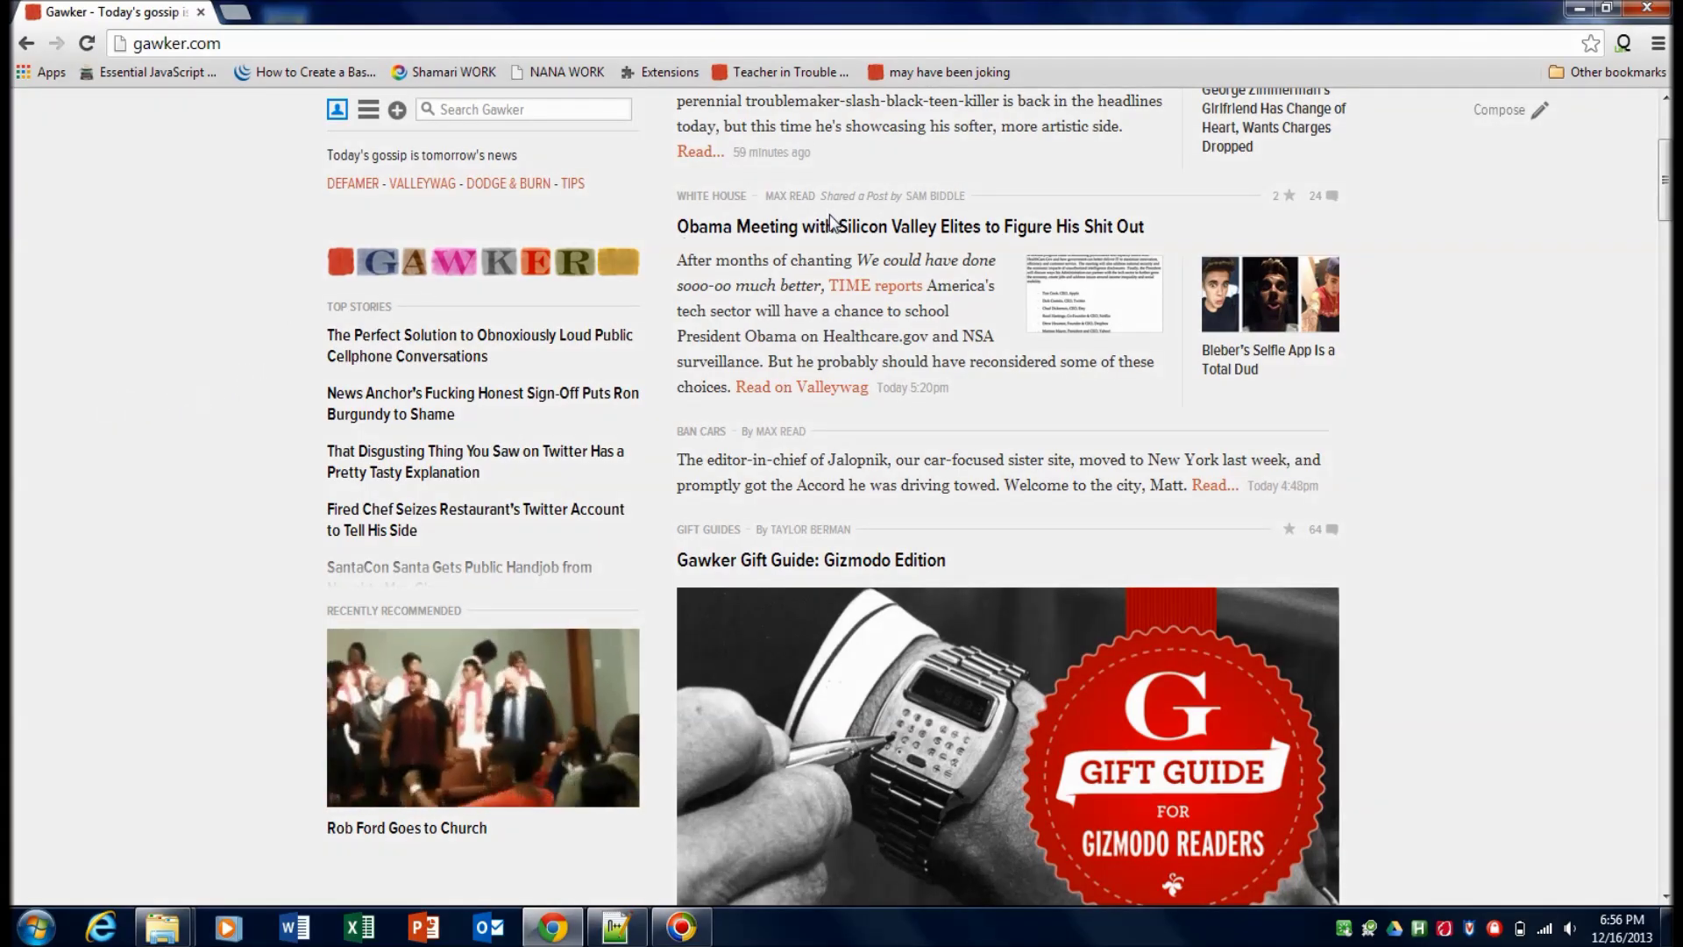
View the Q extension's list of queued articles over the Gawker front page, then close it
{"action": "left_click", "coordinate": [1624, 46]}
{"action": "left_click", "coordinate": [1492, 25]}
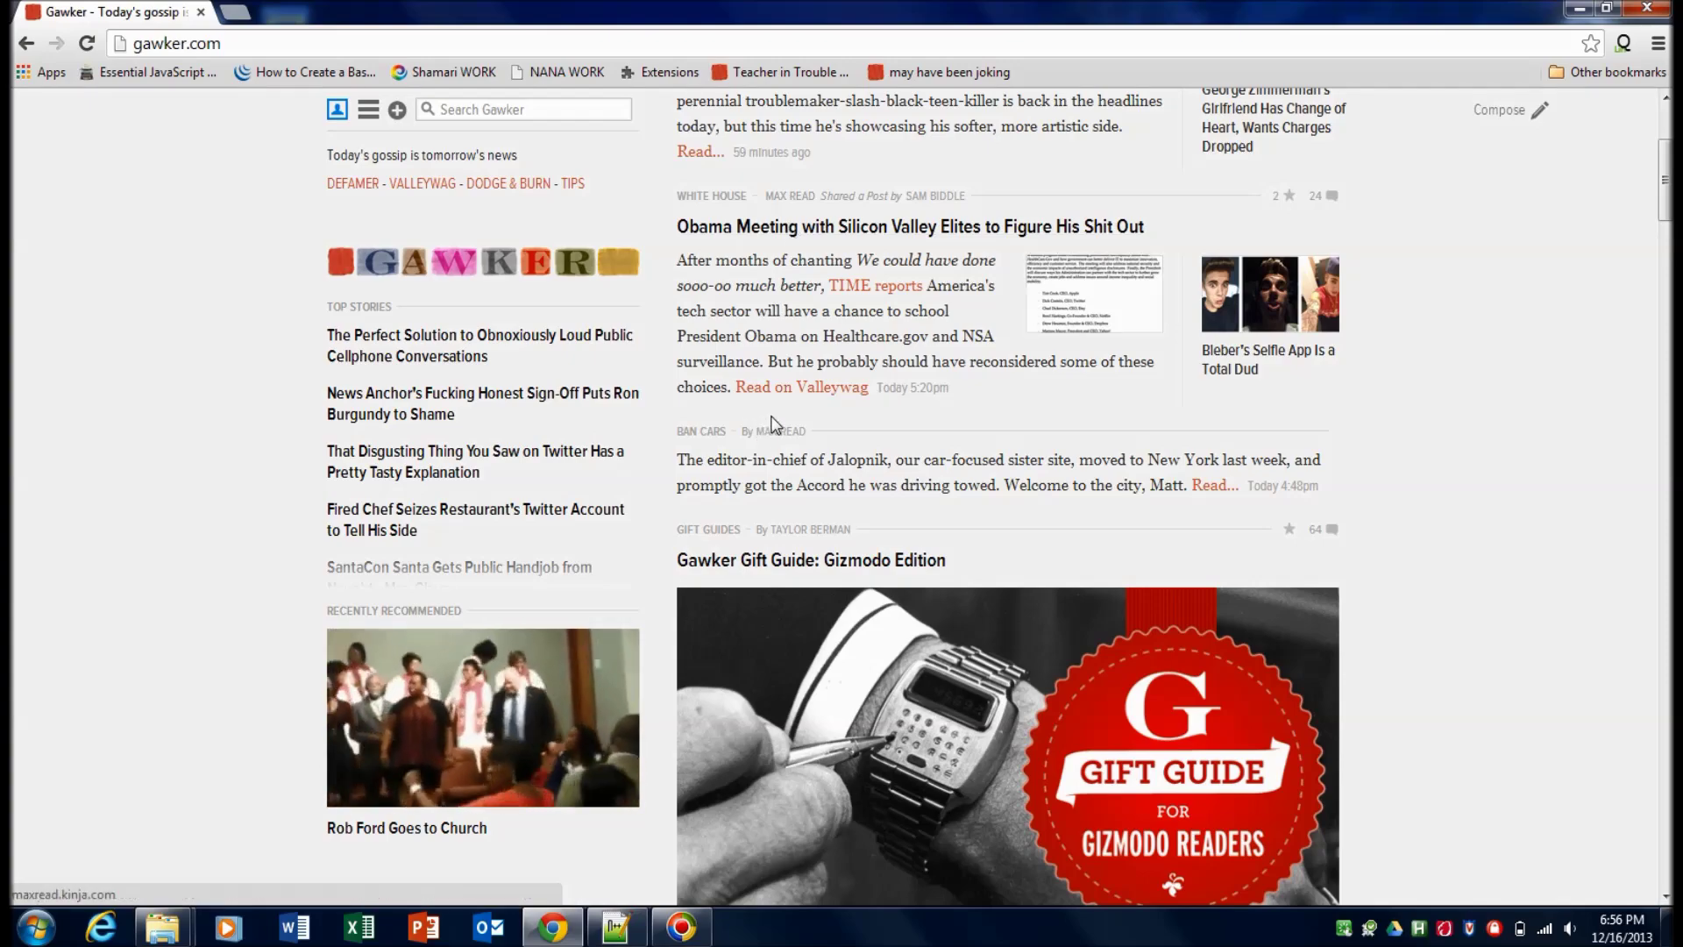
{"action": "key", "text": "alt+a"}
{"action": "scroll", "coordinate": [807, 368], "scroll_direction": "down", "scroll_amount": 15}
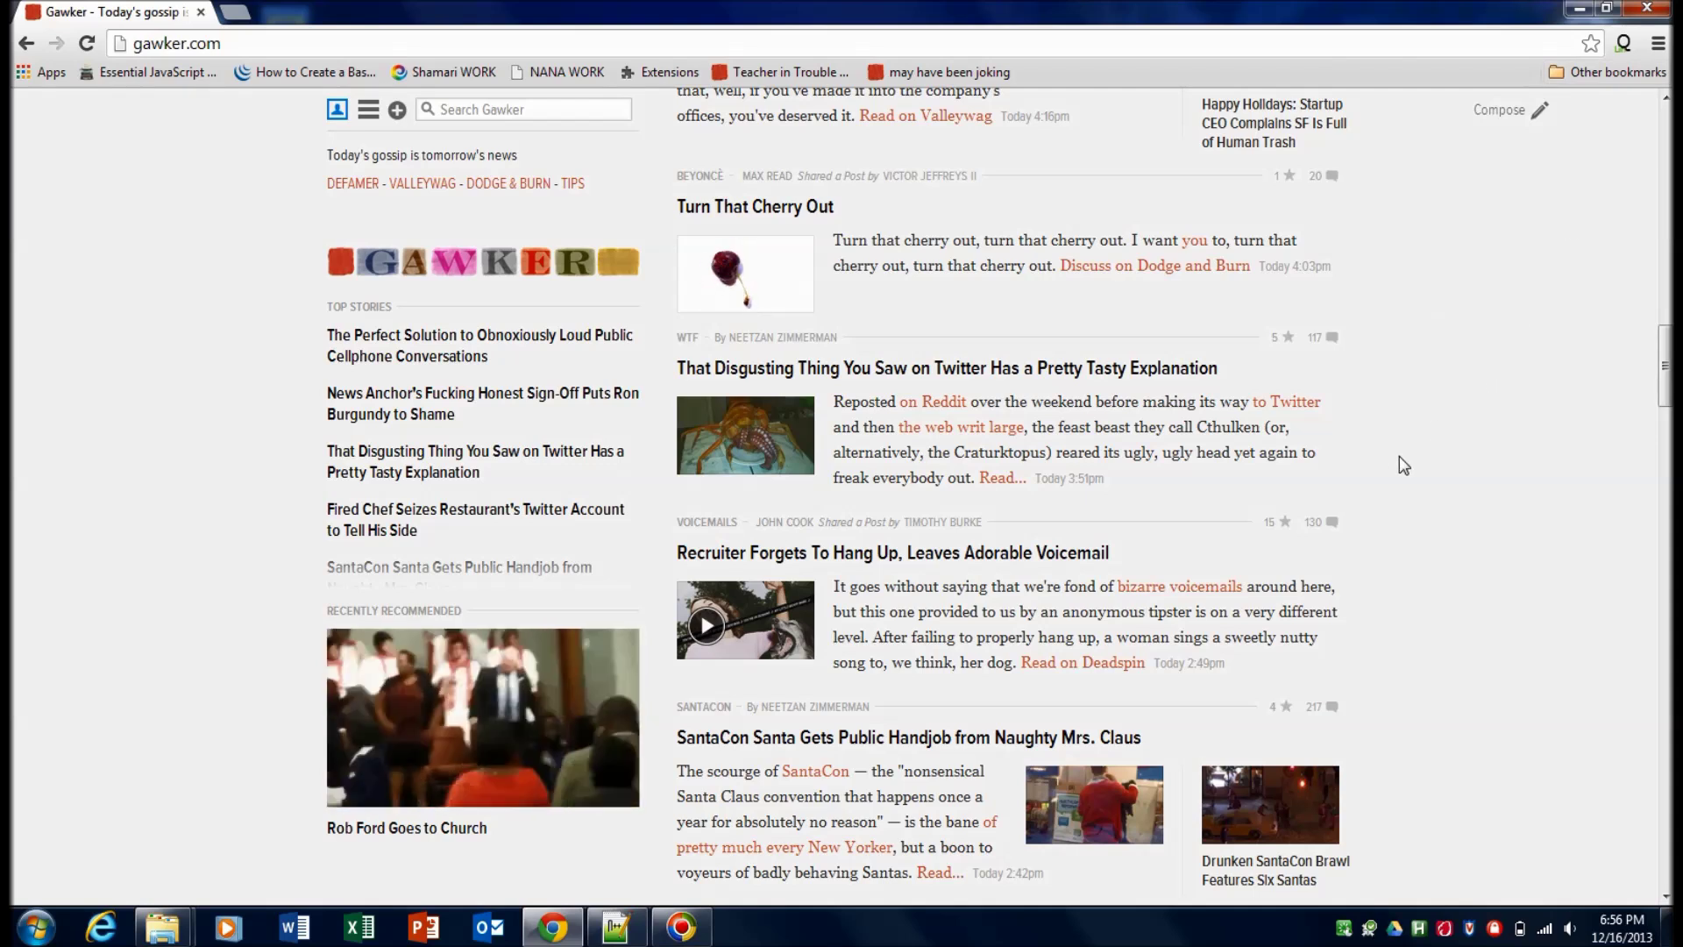
{"action": "left_click", "coordinate": [1624, 43]}
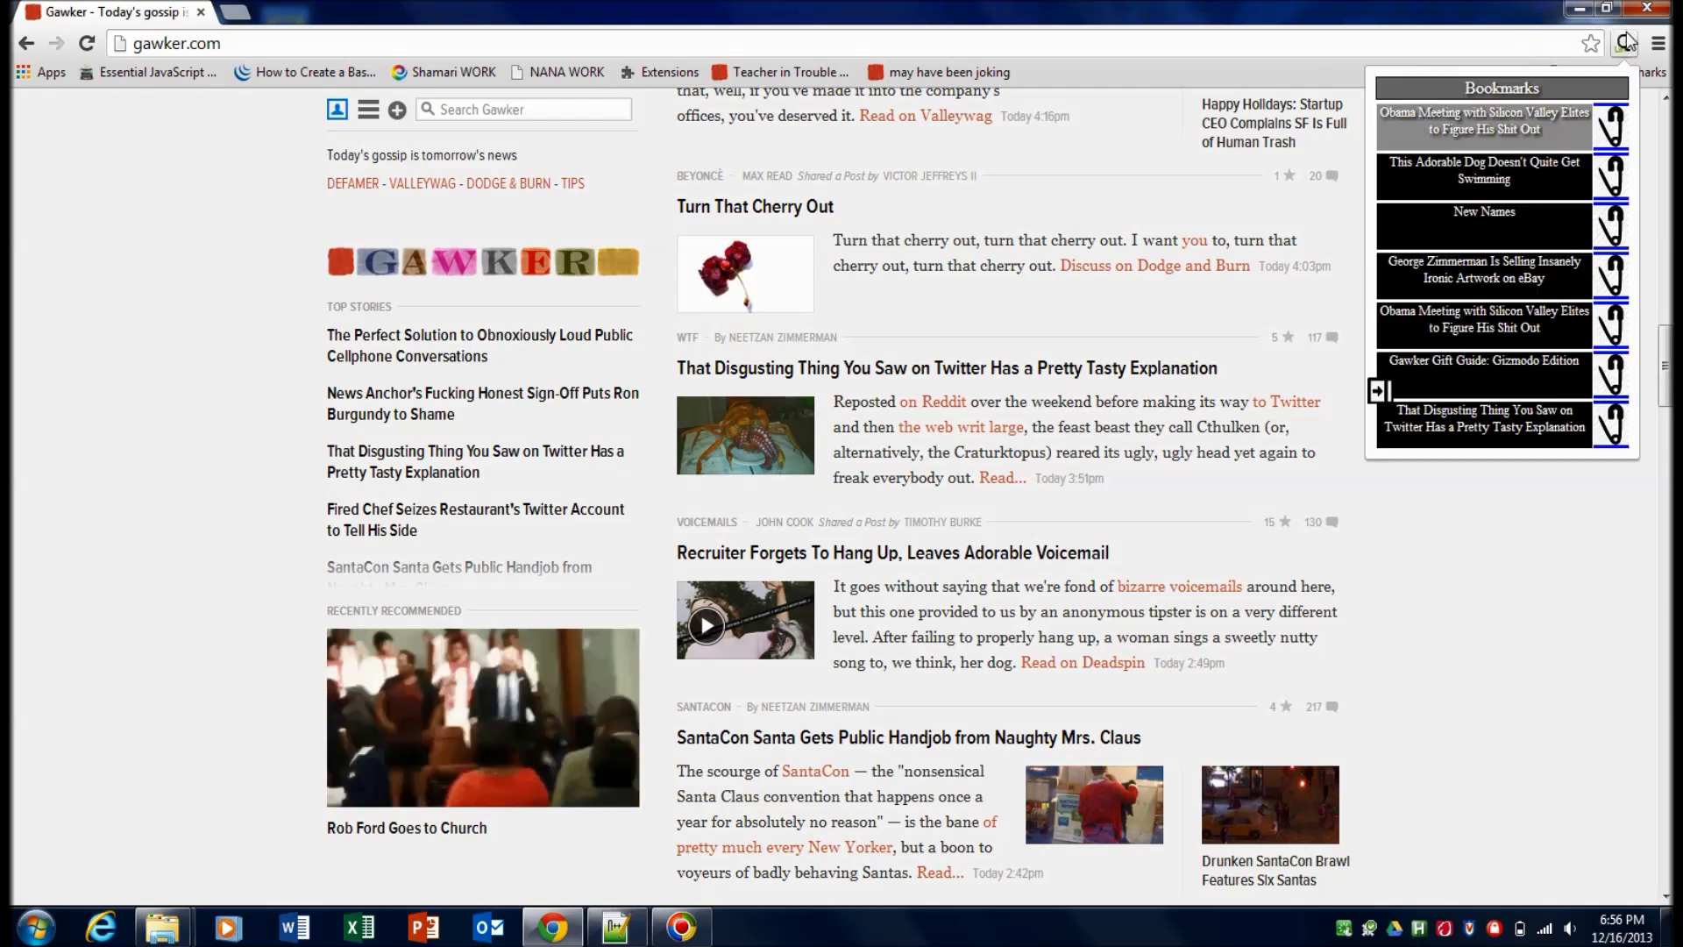
{"action": "left_click", "coordinate": [1504, 9]}
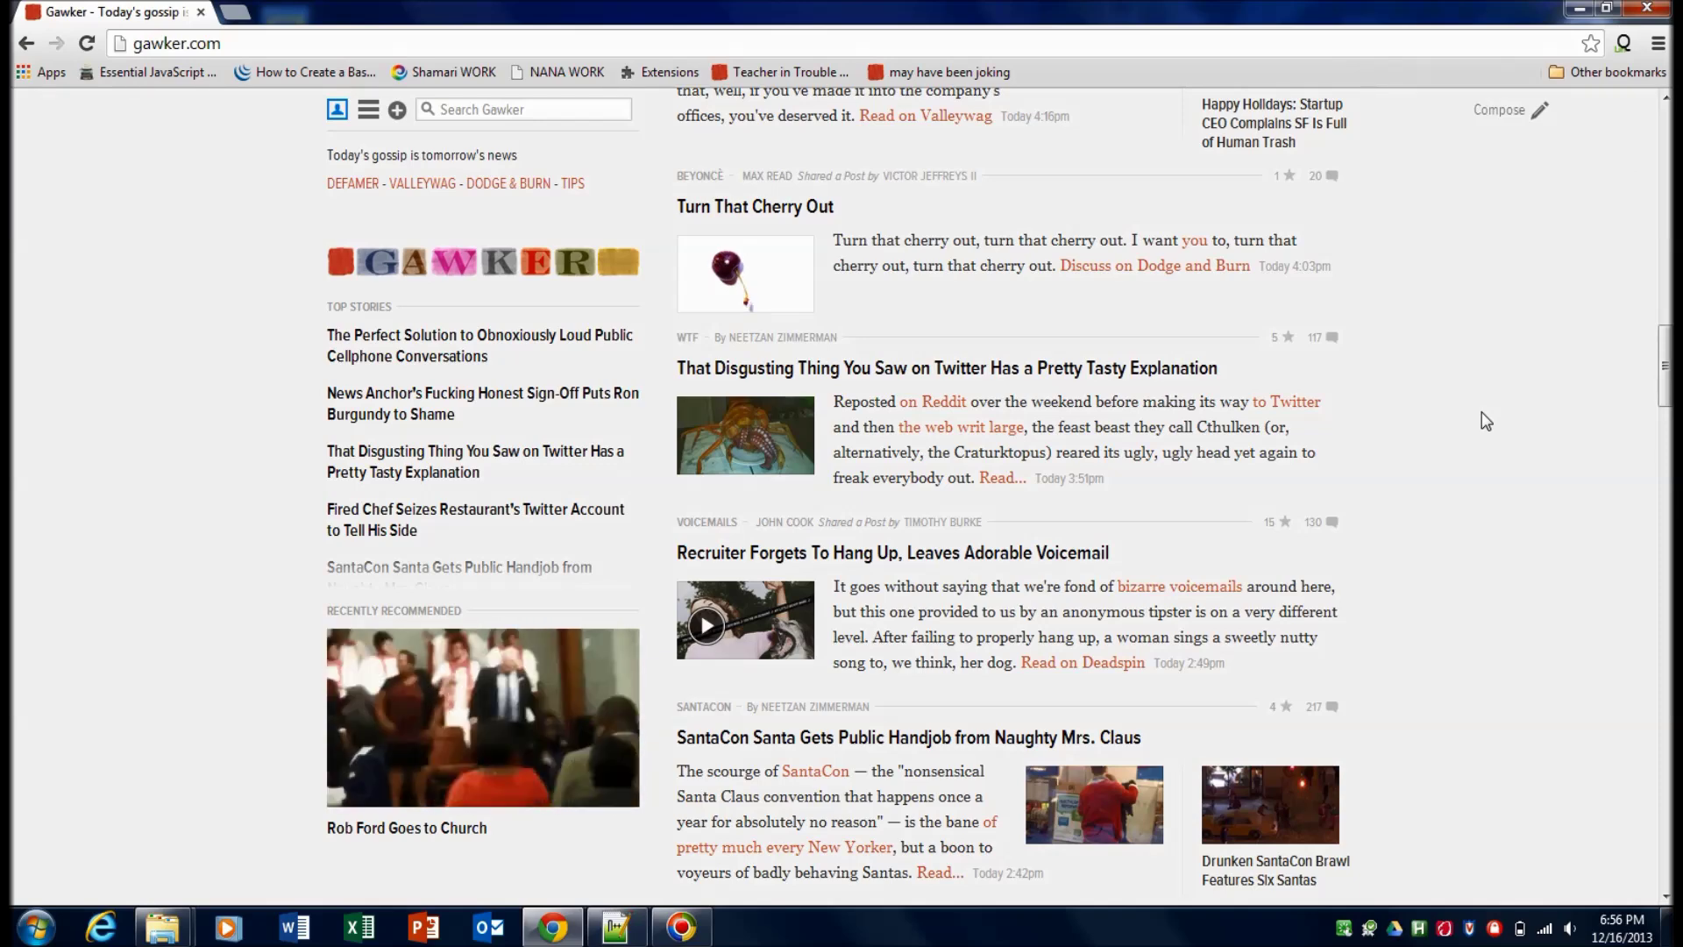
Open the Q extension's queue popup again over the Gawker front page
{"action": "key", "text": "alt+z"}
{"action": "key", "text": "alt+z"}
{"action": "key", "text": "alt+z"}
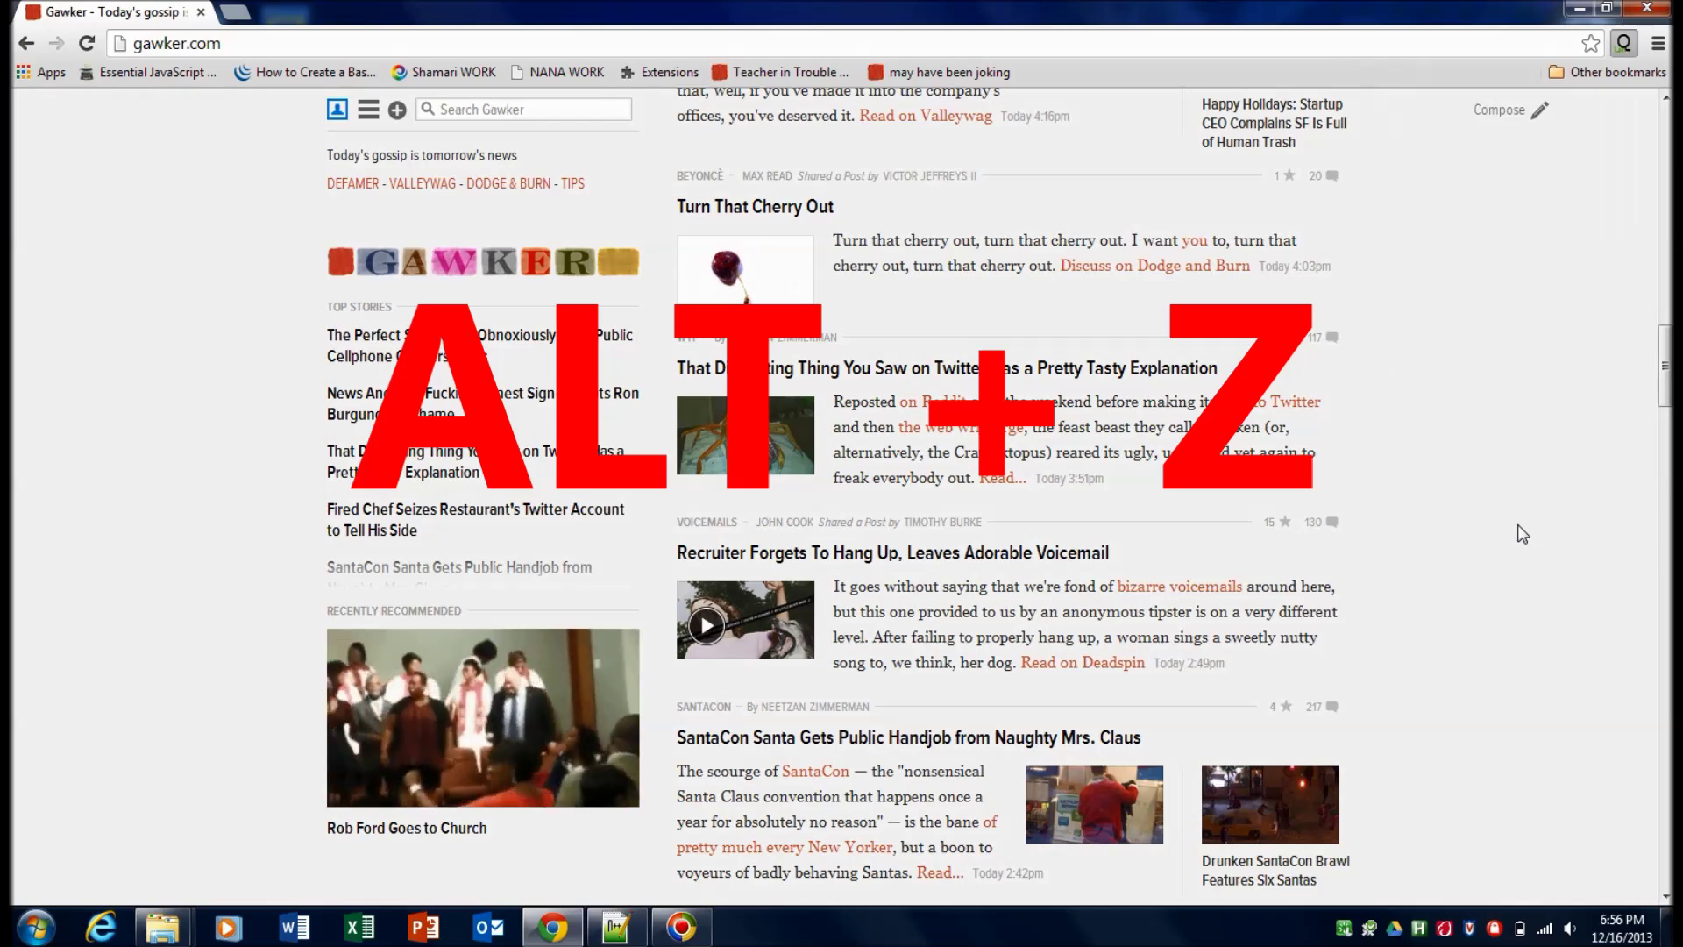
{"action": "key", "text": "alt+z"}
{"action": "key", "text": "alt+z"}
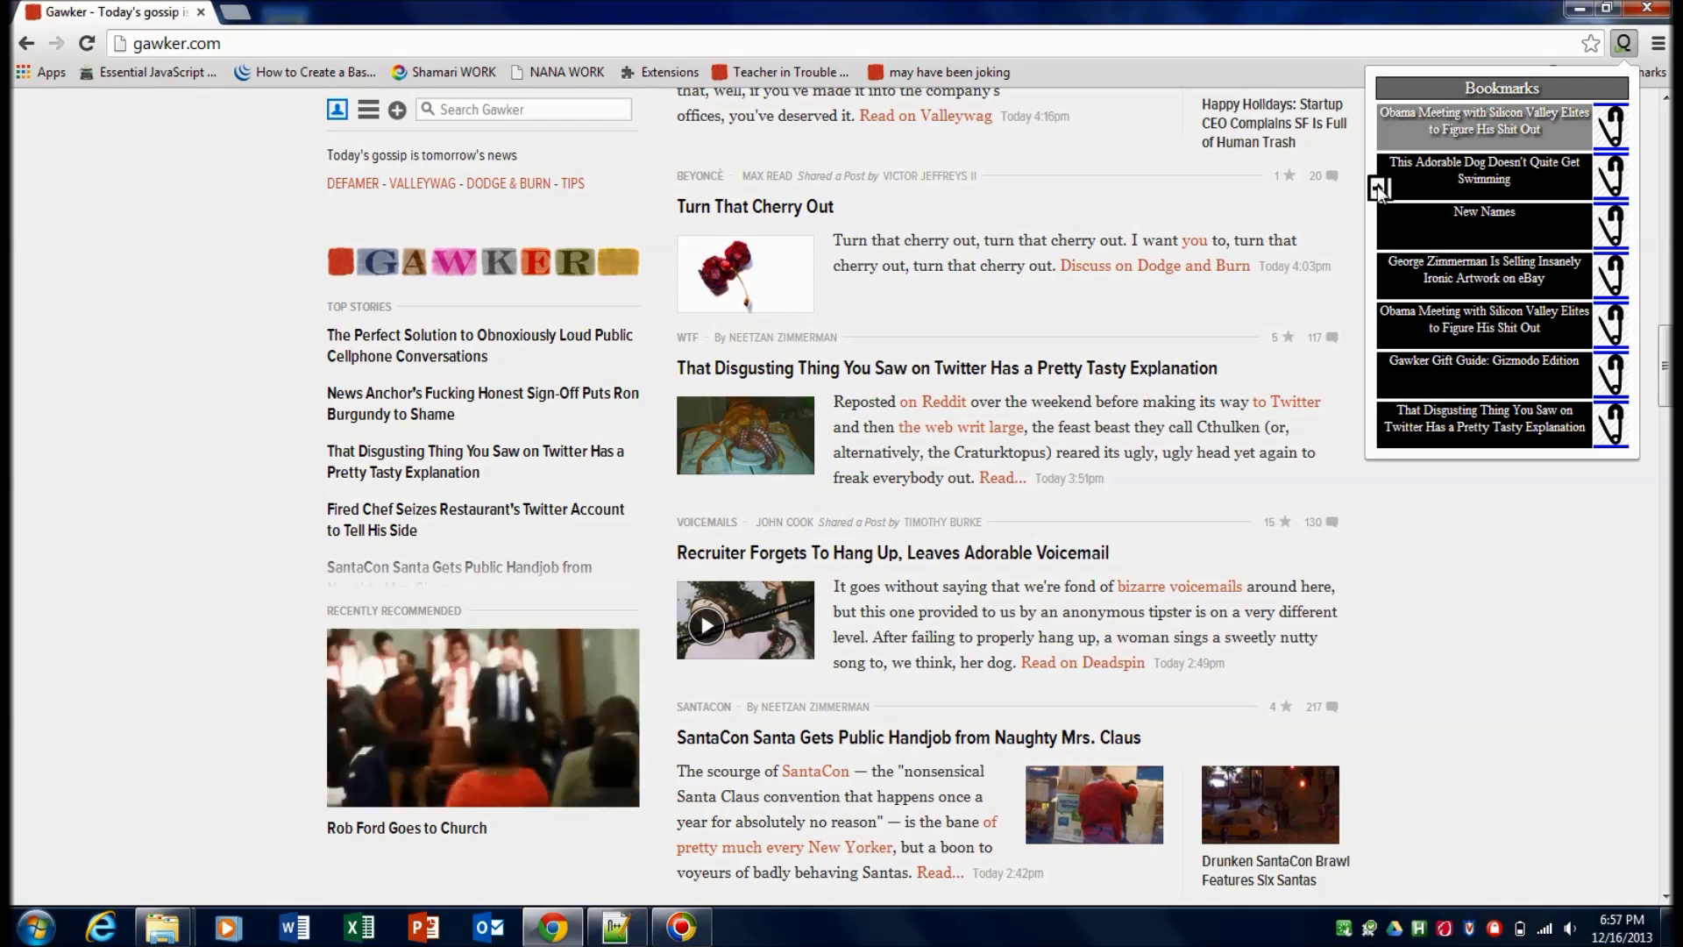
{"action": "left_click", "coordinate": [1378, 187]}
{"action": "key", "text": "q"}
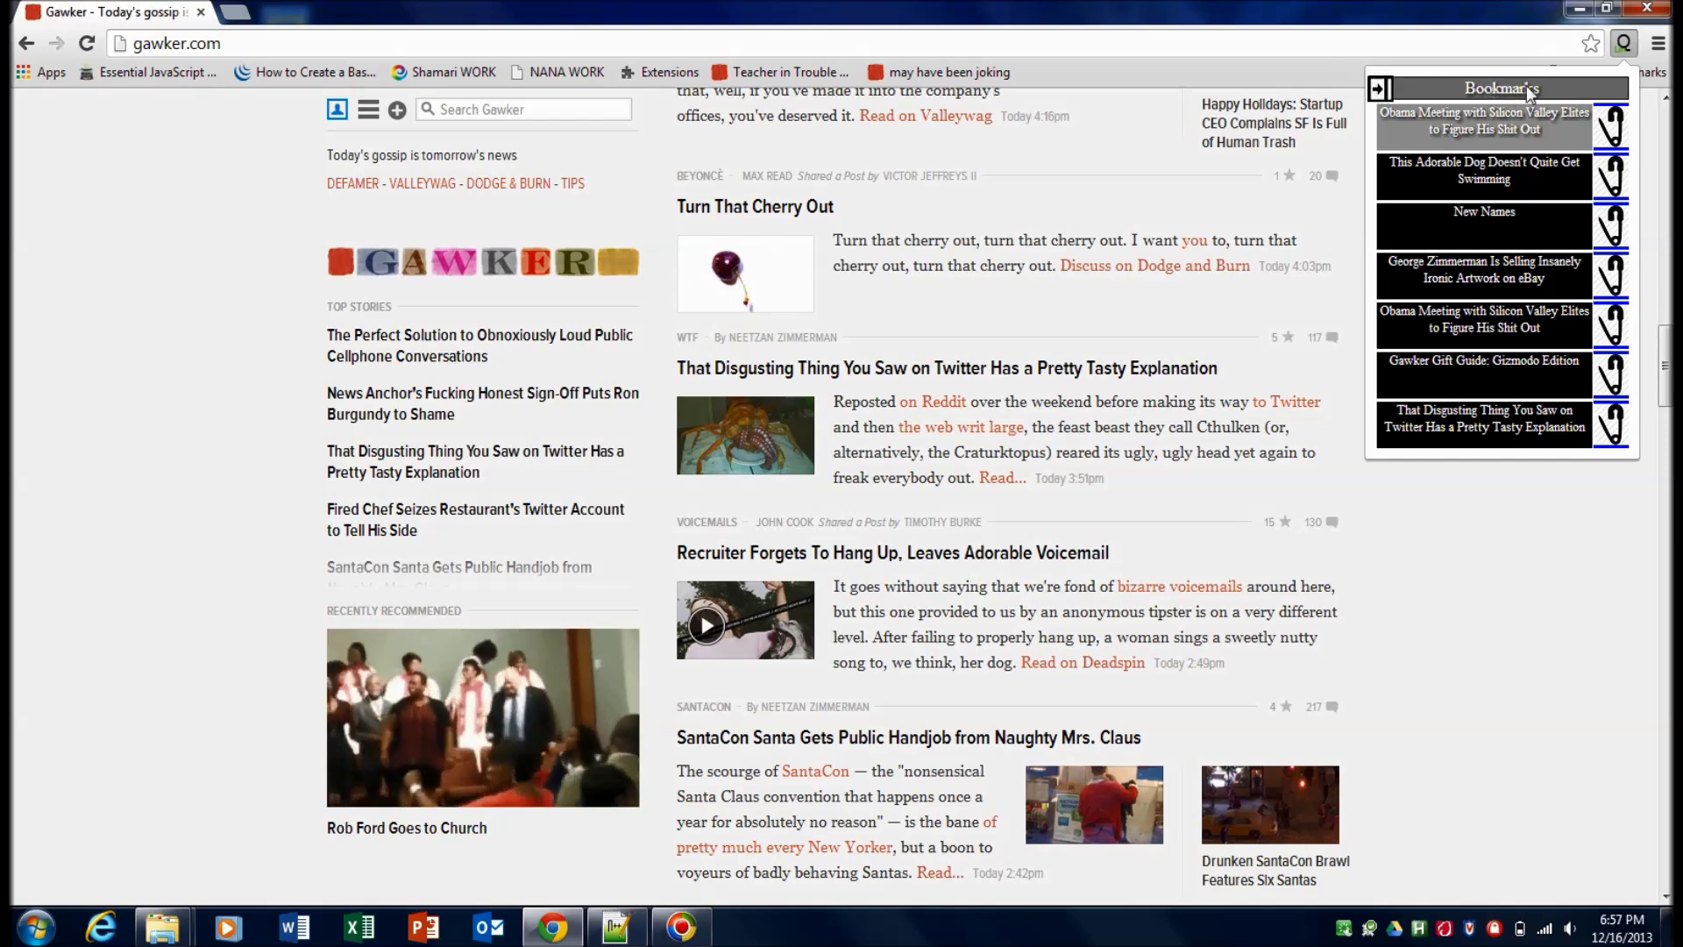
Toggle the popup's Bookmarks section, leaving its bookmark folders expanded above the queued articles
{"action": "left_click", "coordinate": [1565, 87]}
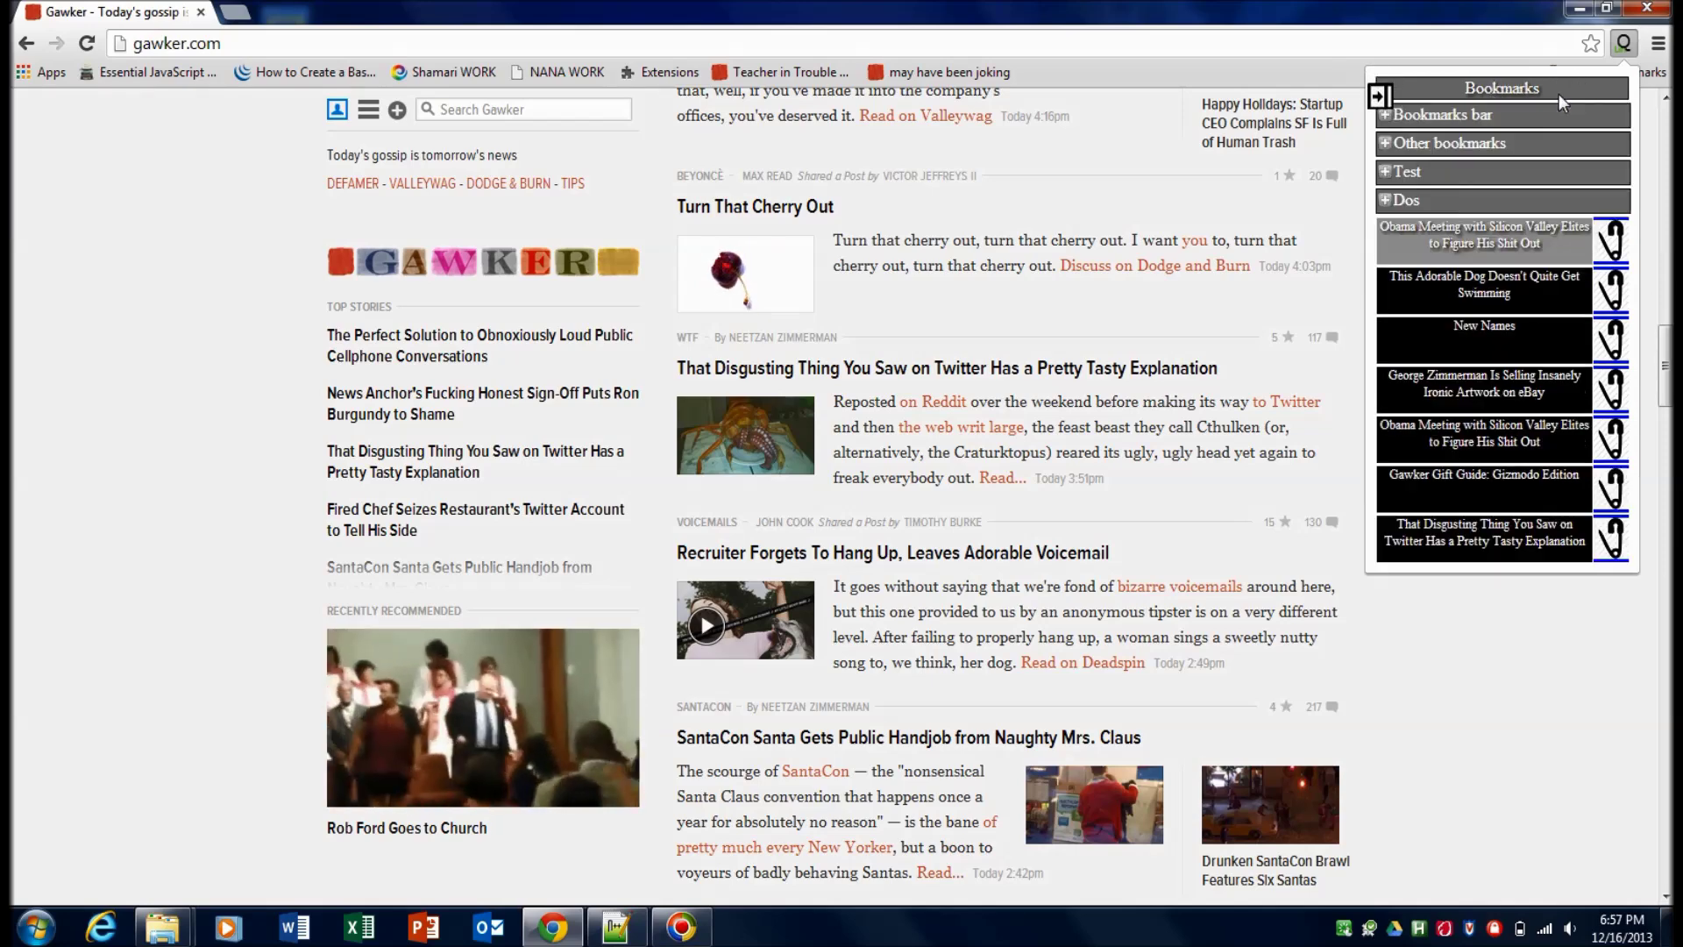
{"action": "left_click", "coordinate": [1515, 85]}
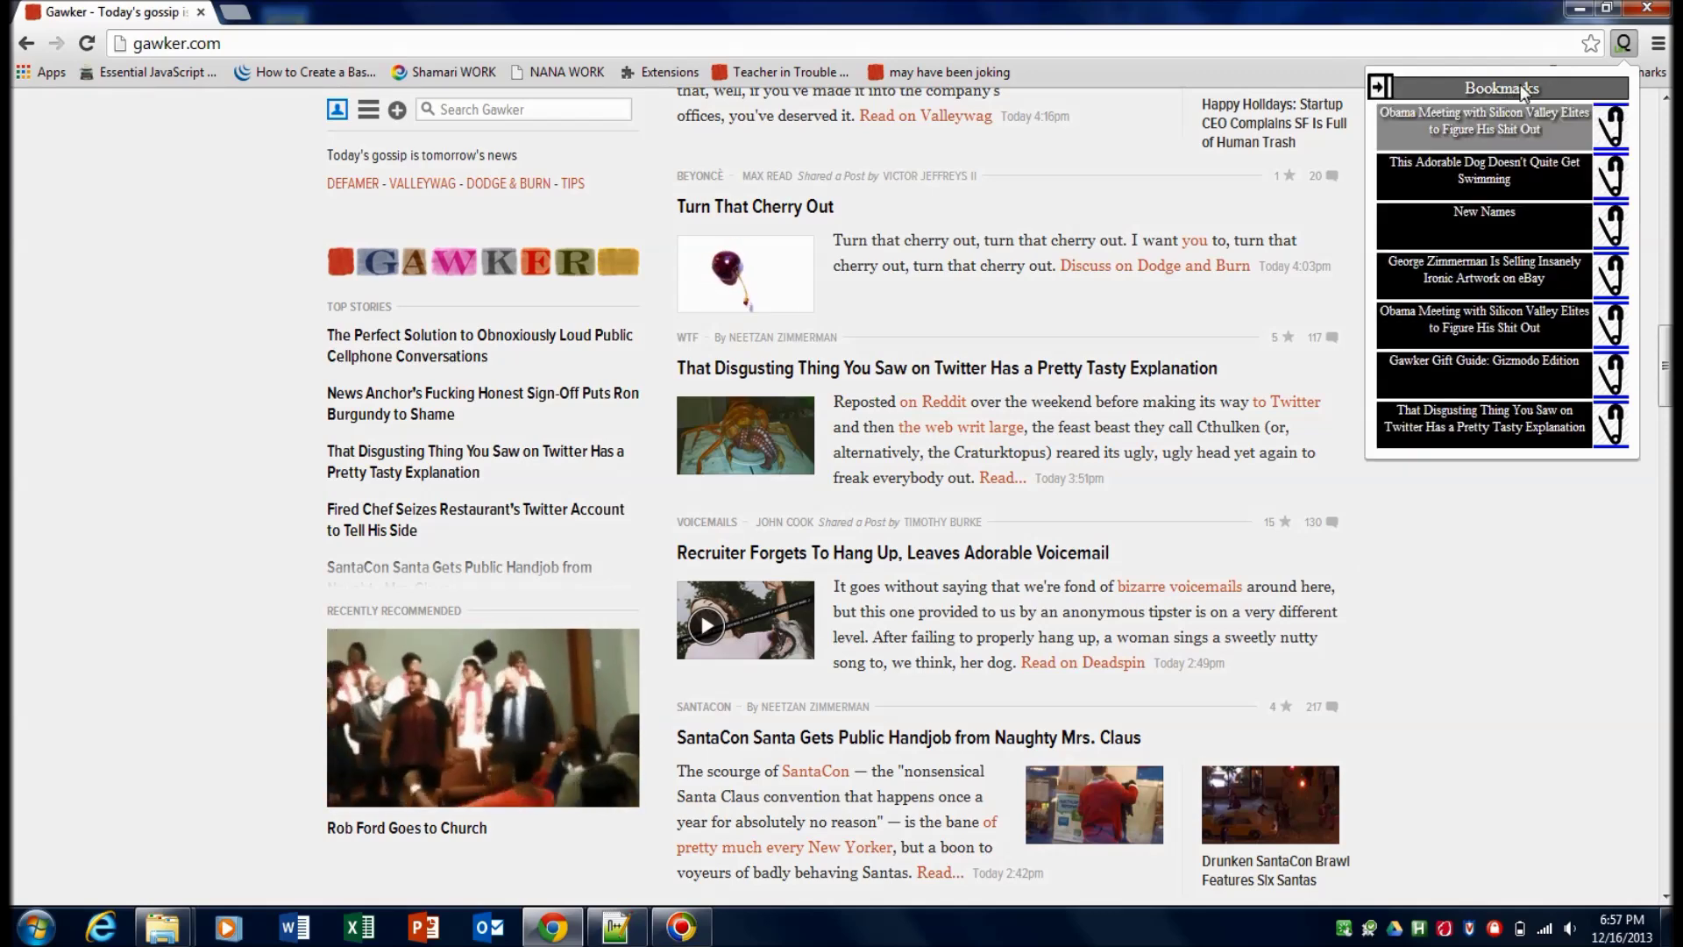
{"action": "key", "text": "b"}
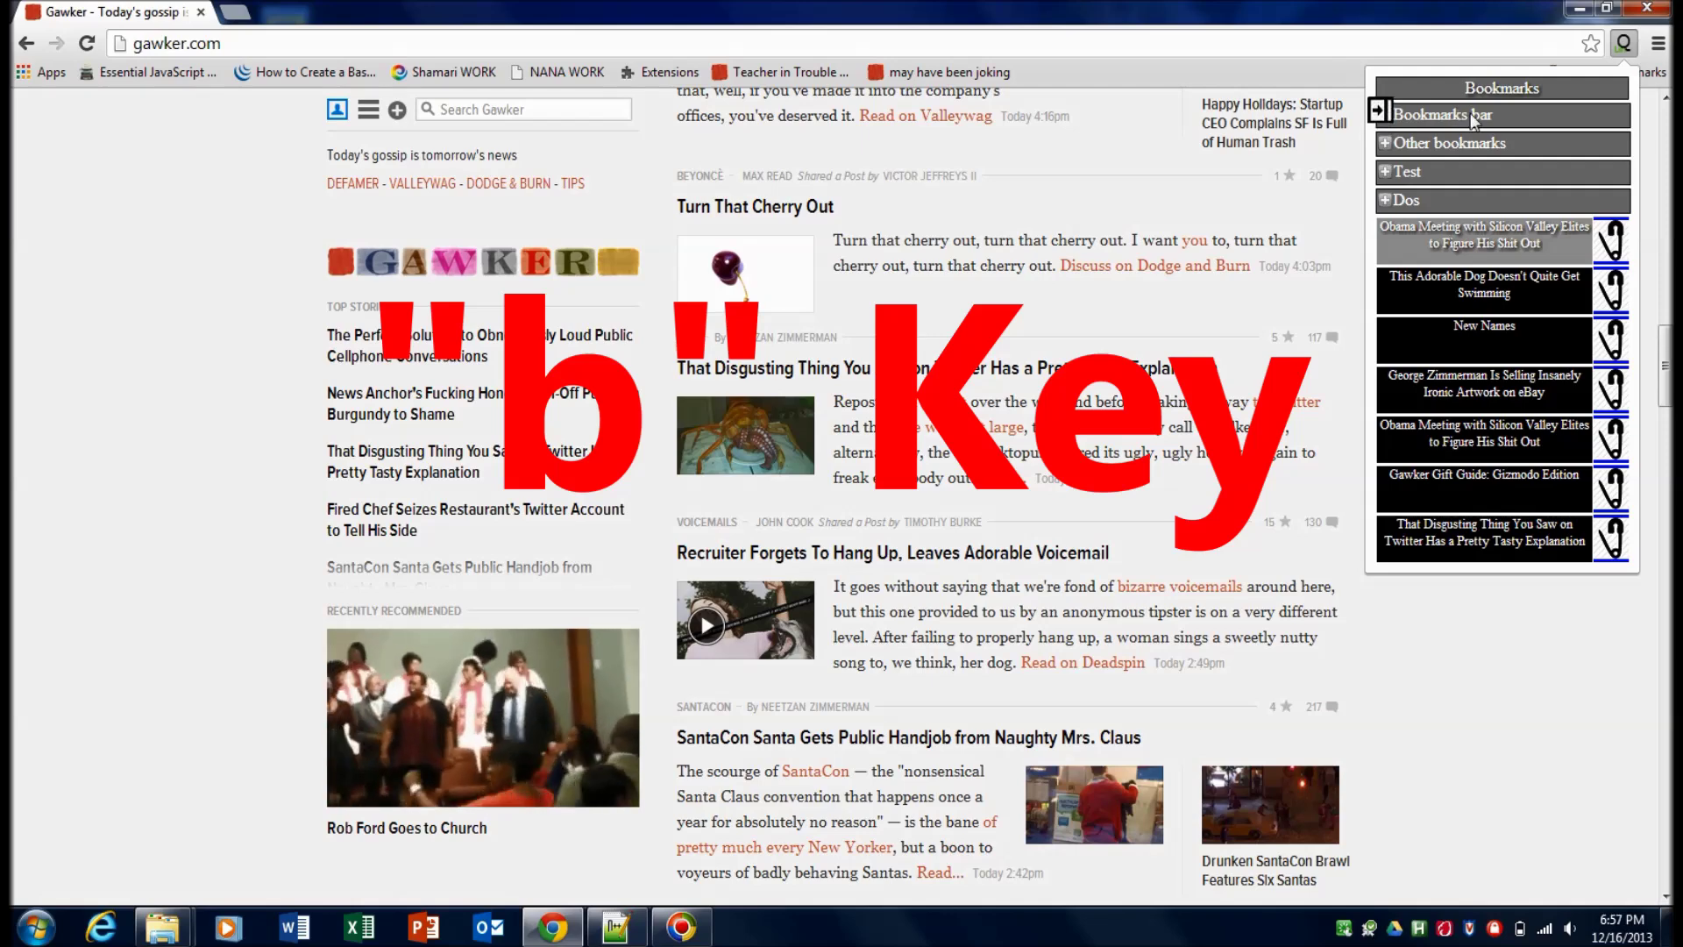
Expand the Bookmarks bar folder in the popup and open the "Teacher in Trouble After Telling Black" bookmark
{"action": "left_click", "coordinate": [1533, 113]}
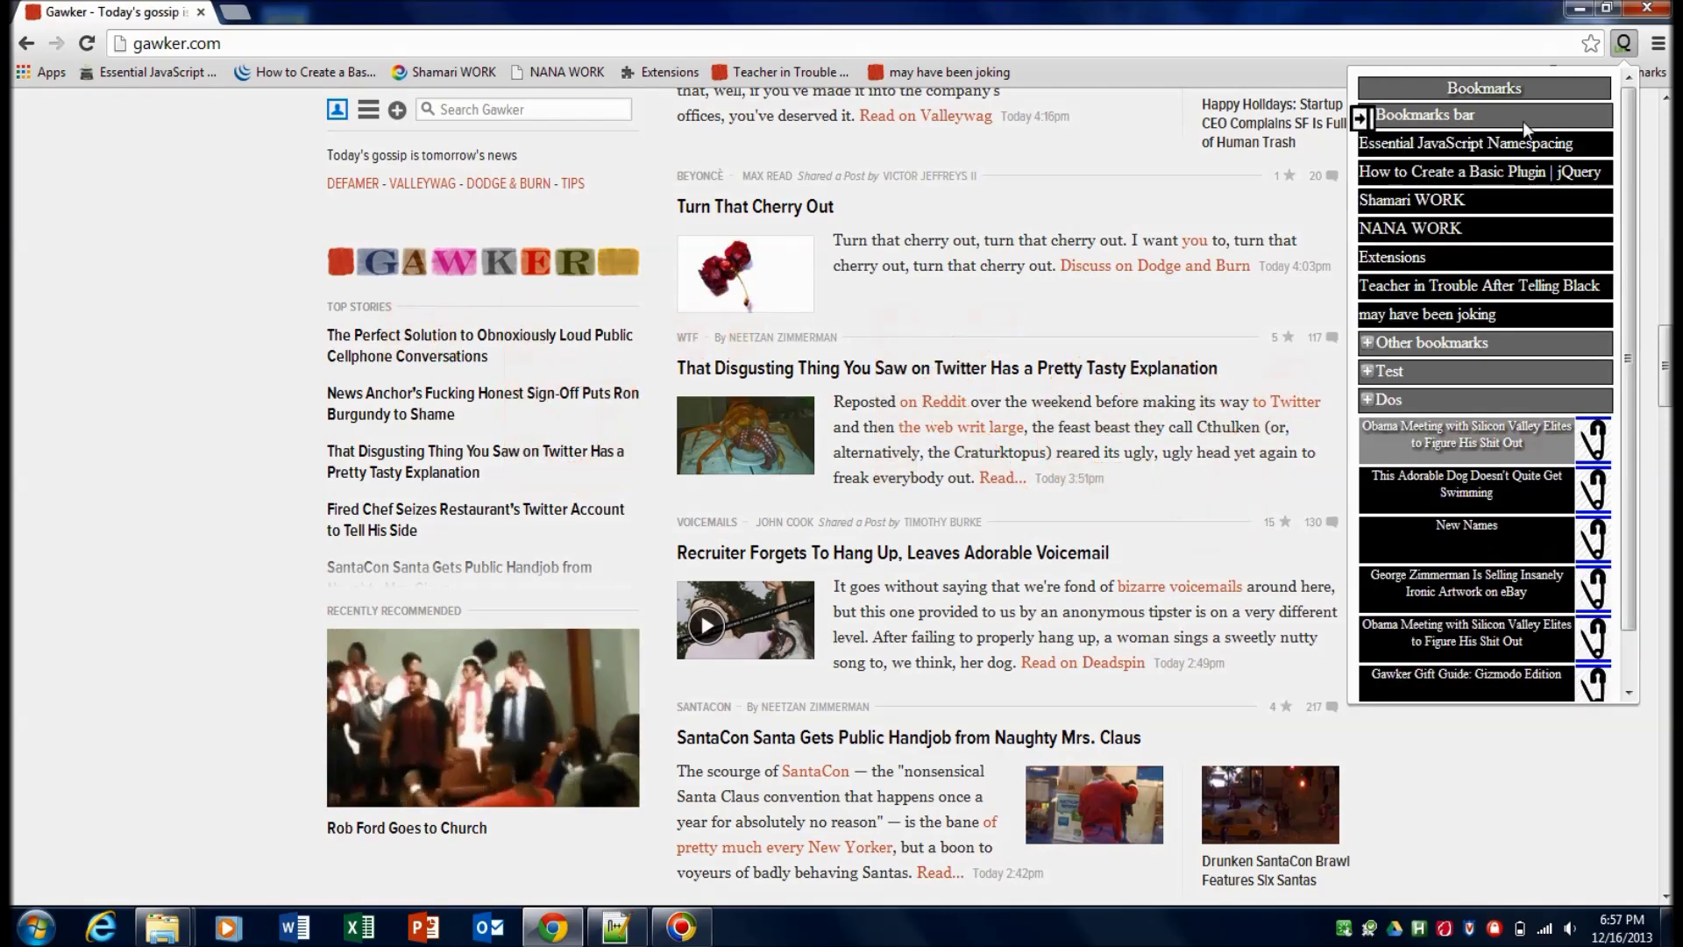
{"action": "left_click", "coordinate": [1466, 114]}
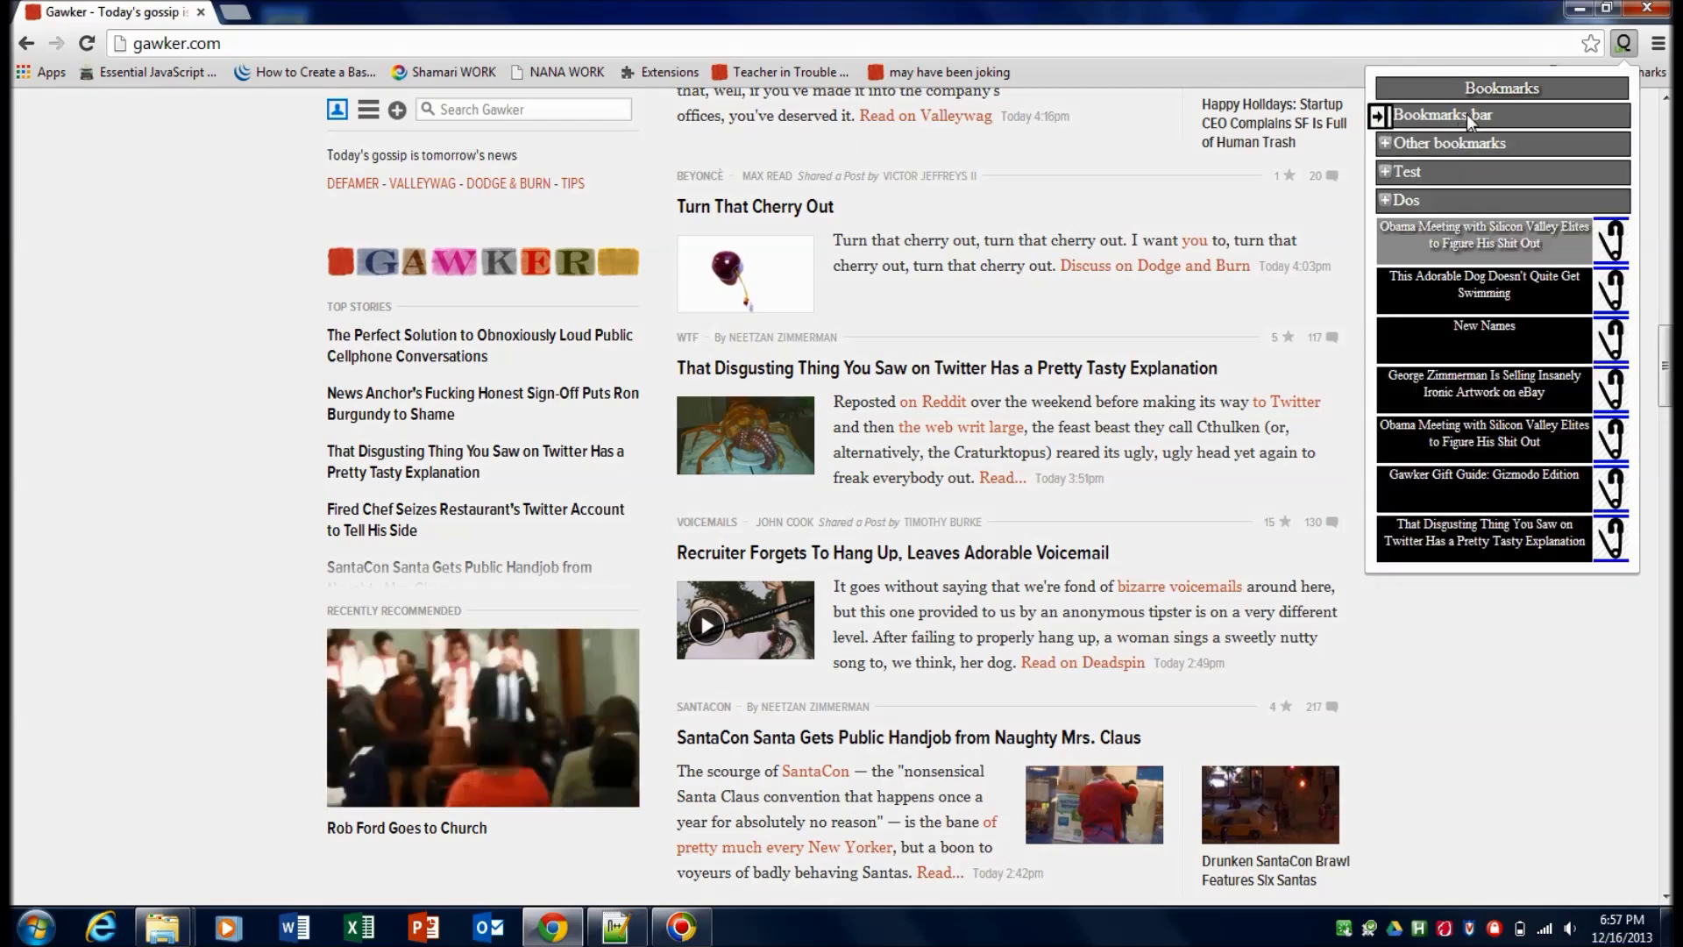
{"action": "left_click", "coordinate": [1466, 114]}
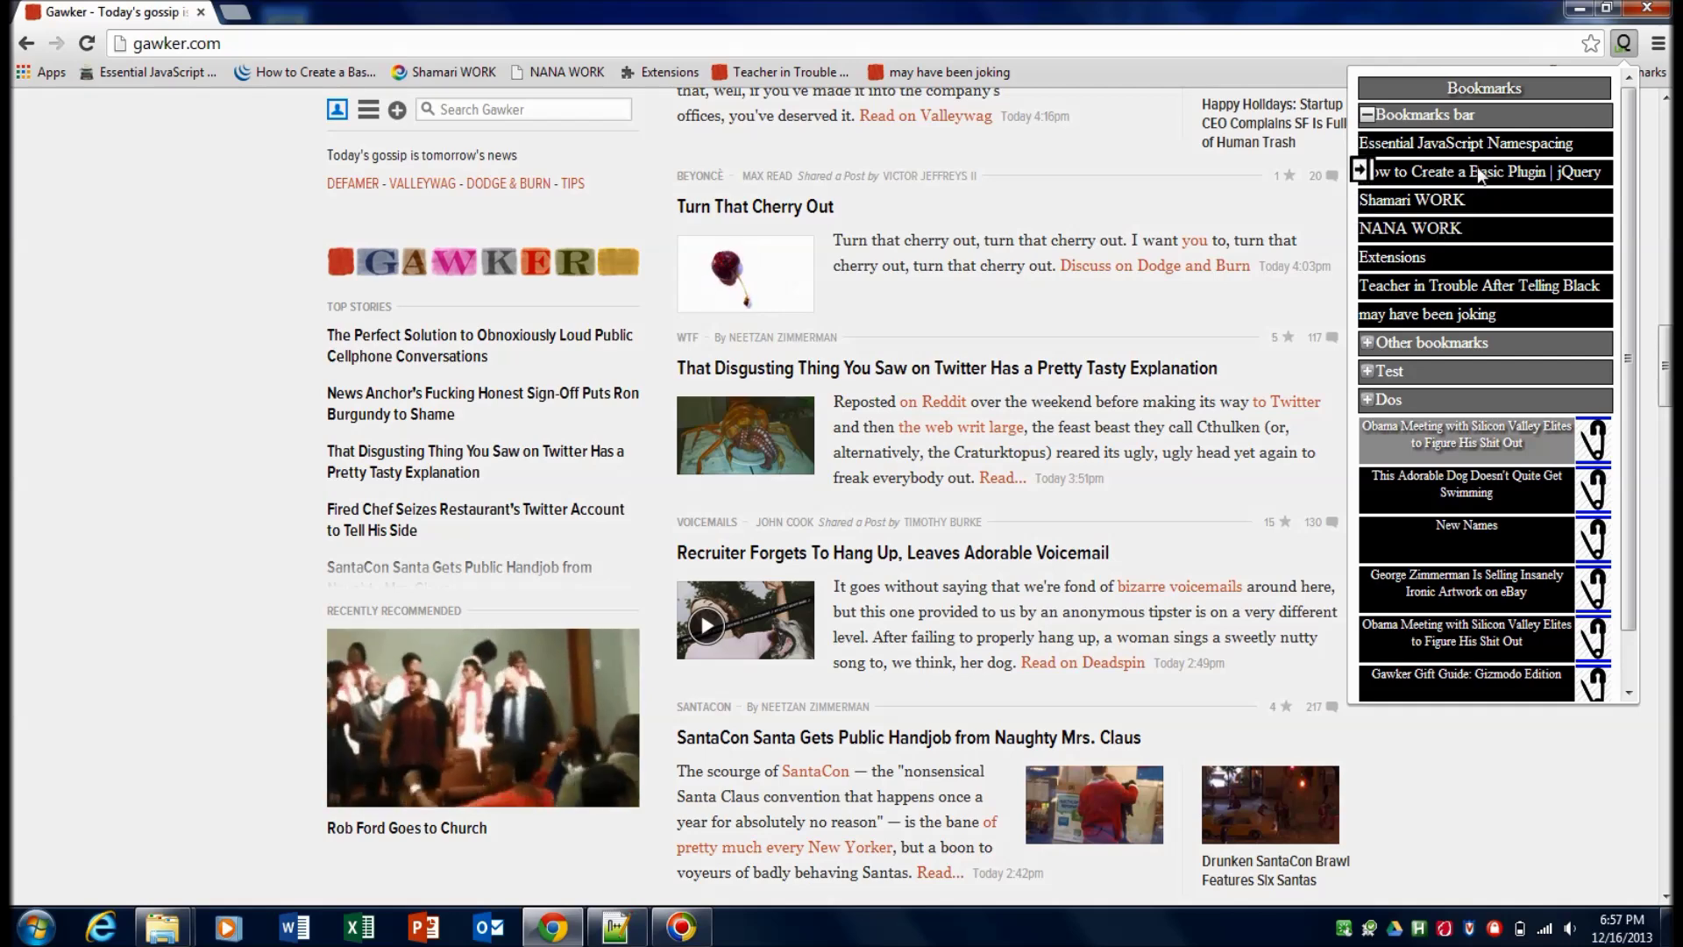
{"action": "left_click", "coordinate": [1475, 287]}
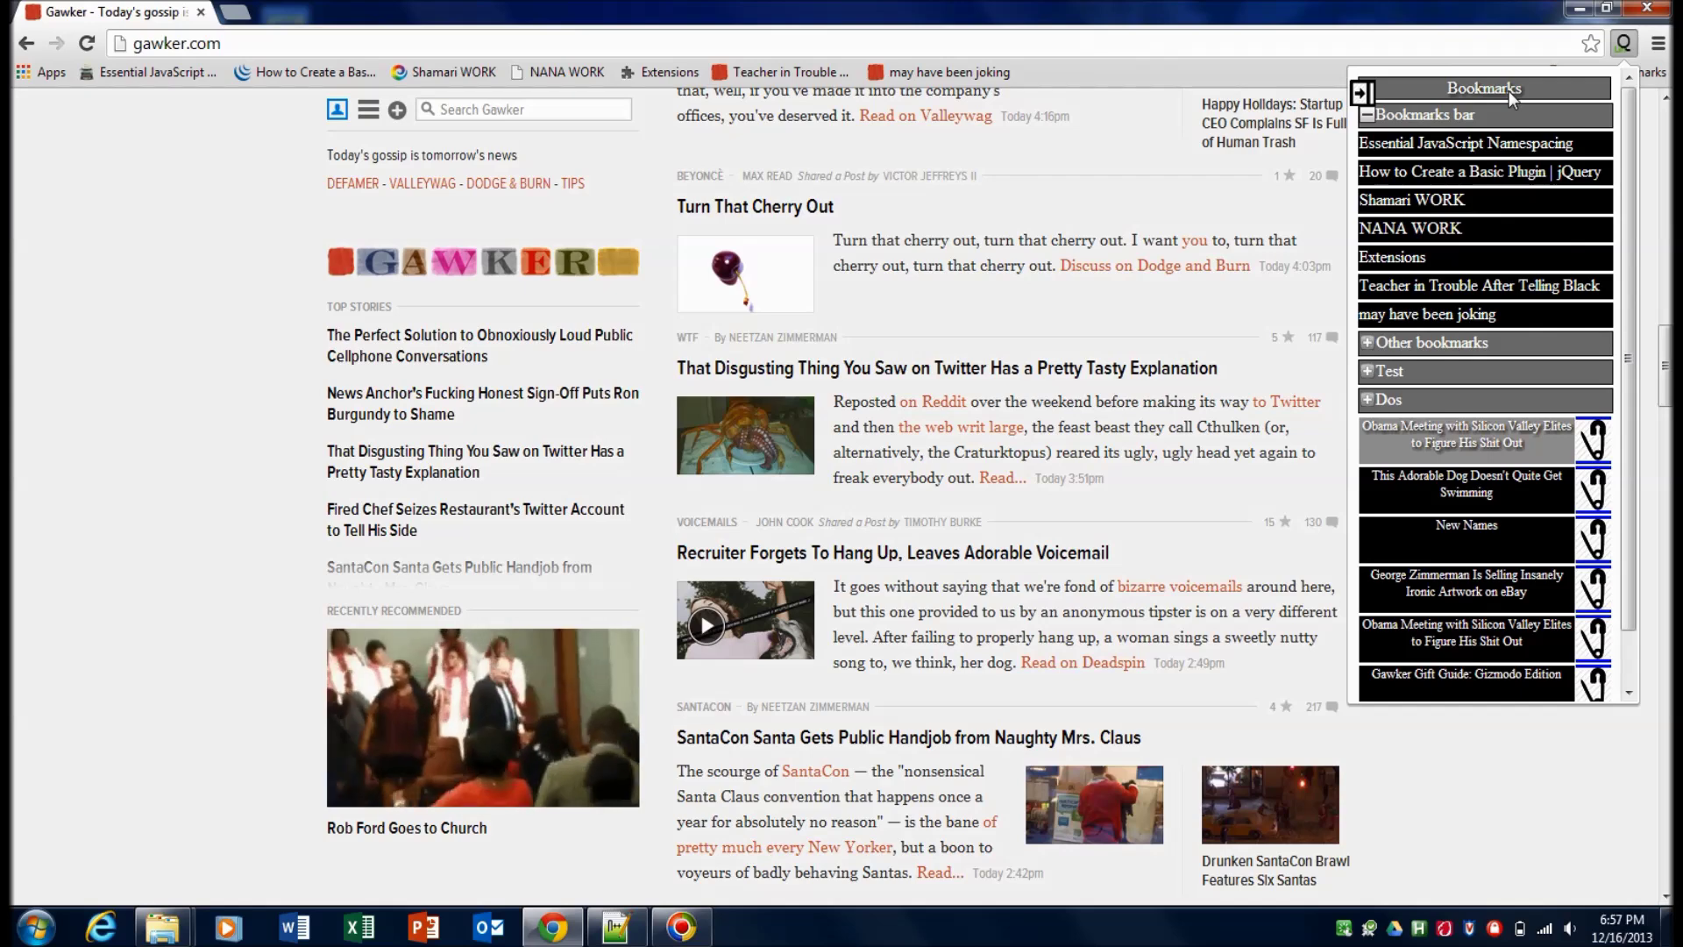
Dismiss the queue popup and look through the headlines further down the Gawker front page
{"action": "left_click", "coordinate": [1508, 92]}
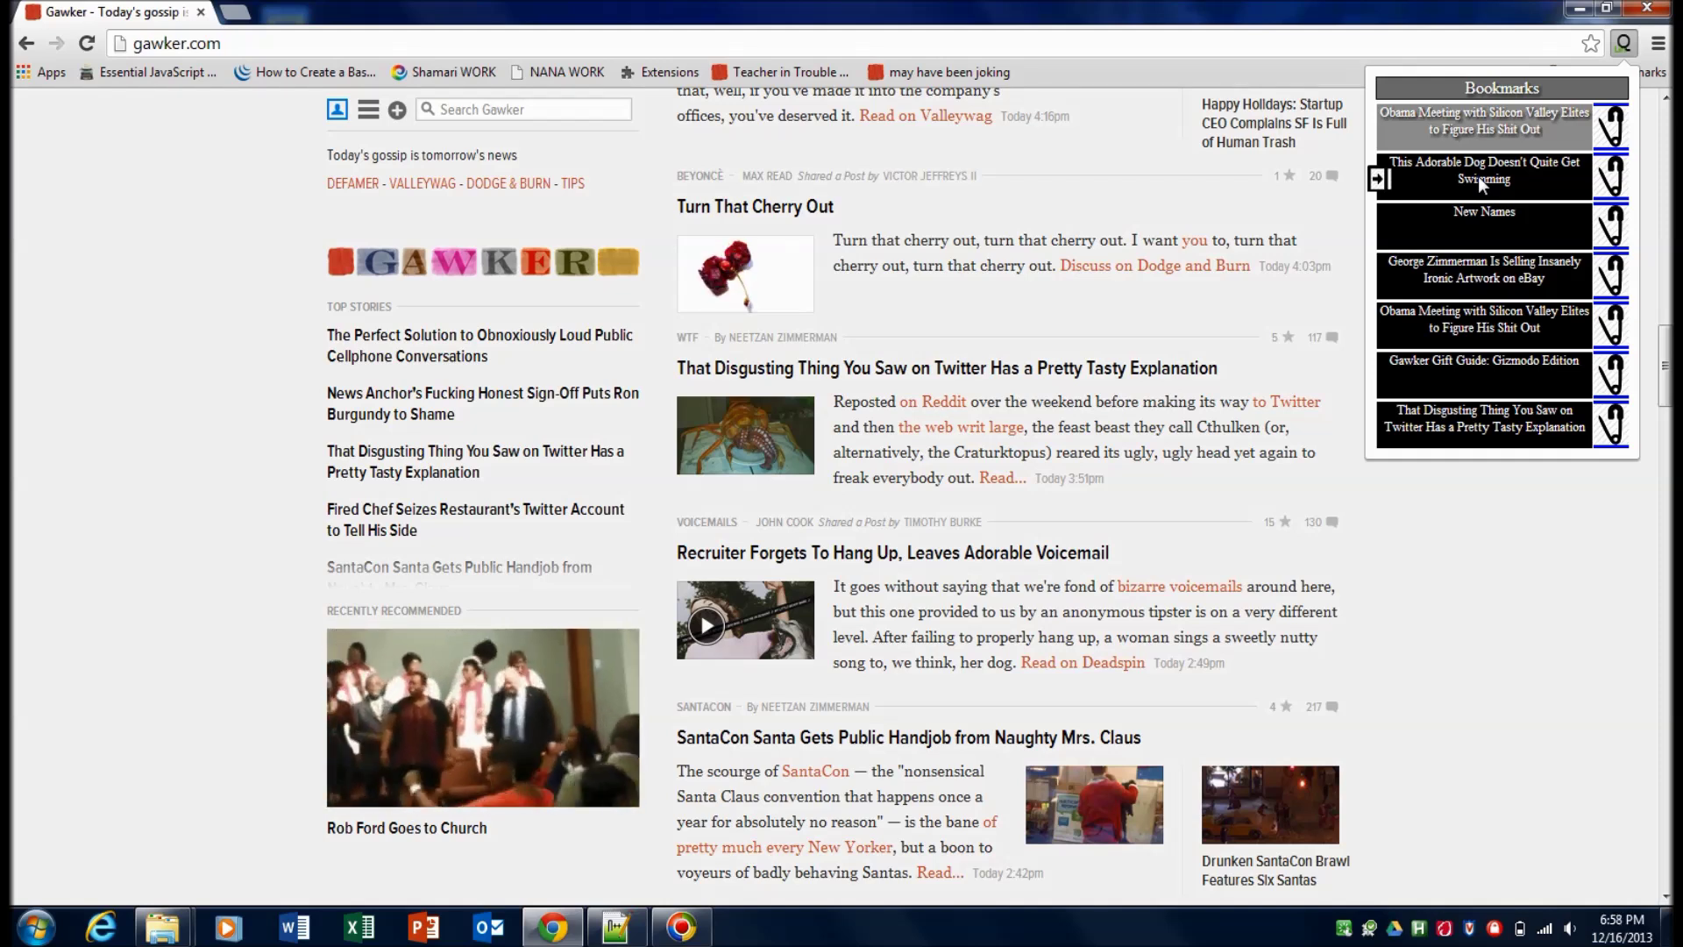
{"action": "left_click", "coordinate": [109, 504]}
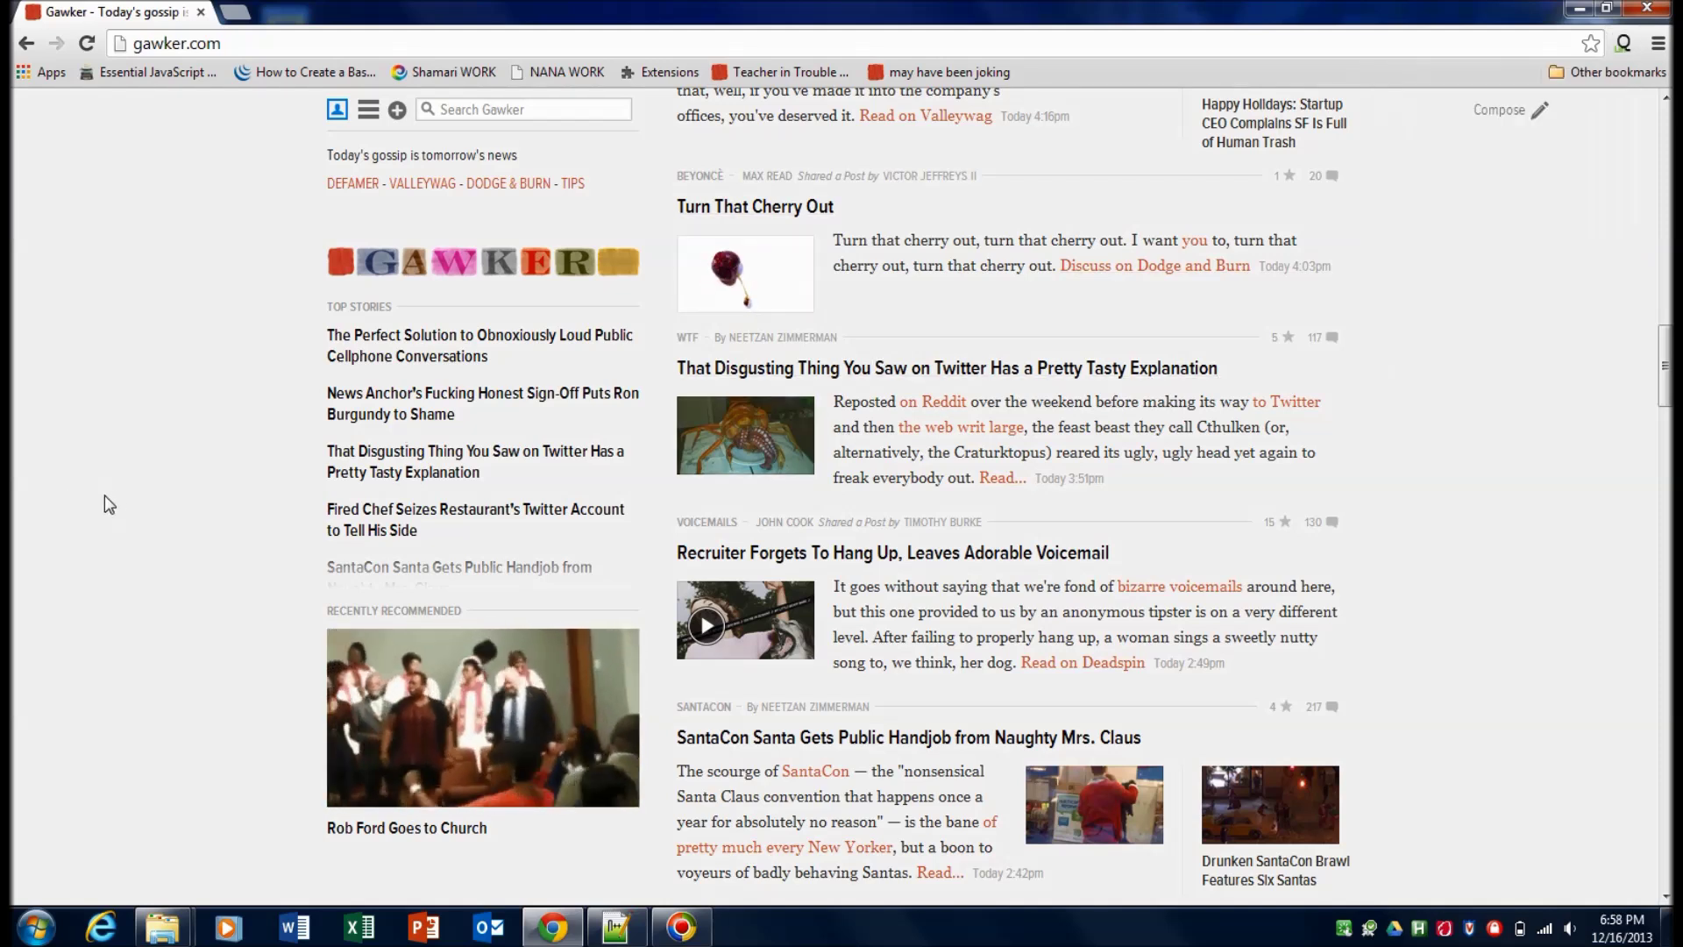
{"action": "scroll", "coordinate": [727, 333], "scroll_direction": "down", "scroll_amount": 1}
{"action": "scroll", "coordinate": [727, 333], "scroll_direction": "up", "scroll_amount": 1}
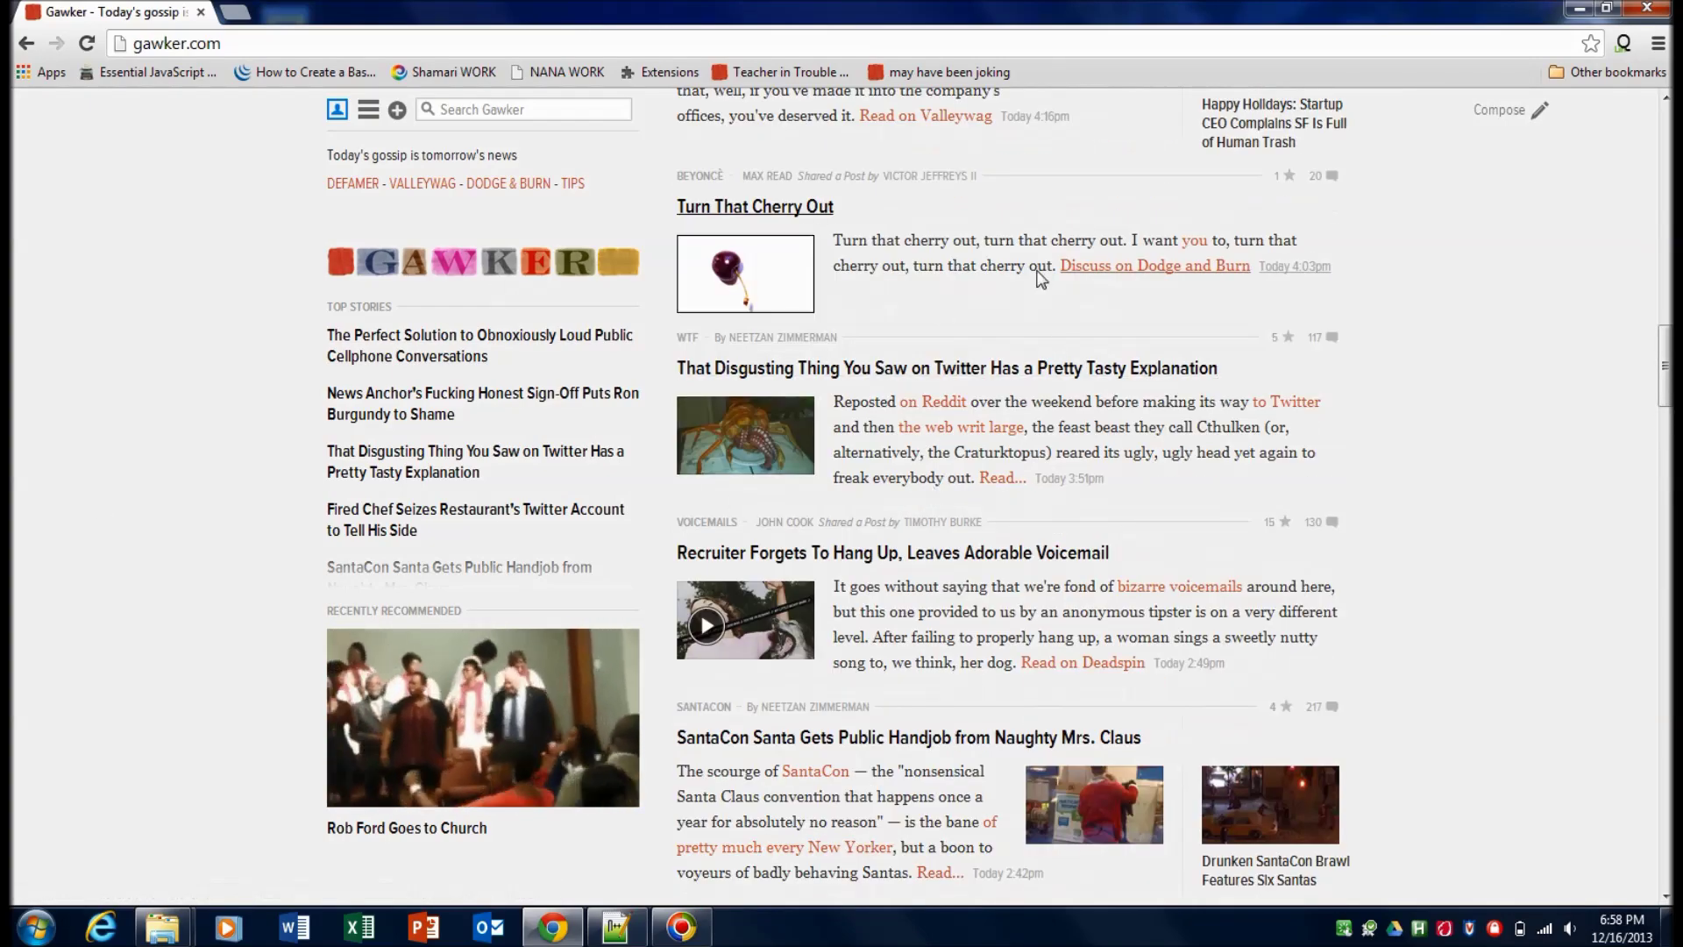
{"action": "scroll", "coordinate": [894, 474], "scroll_direction": "down", "scroll_amount": 7}
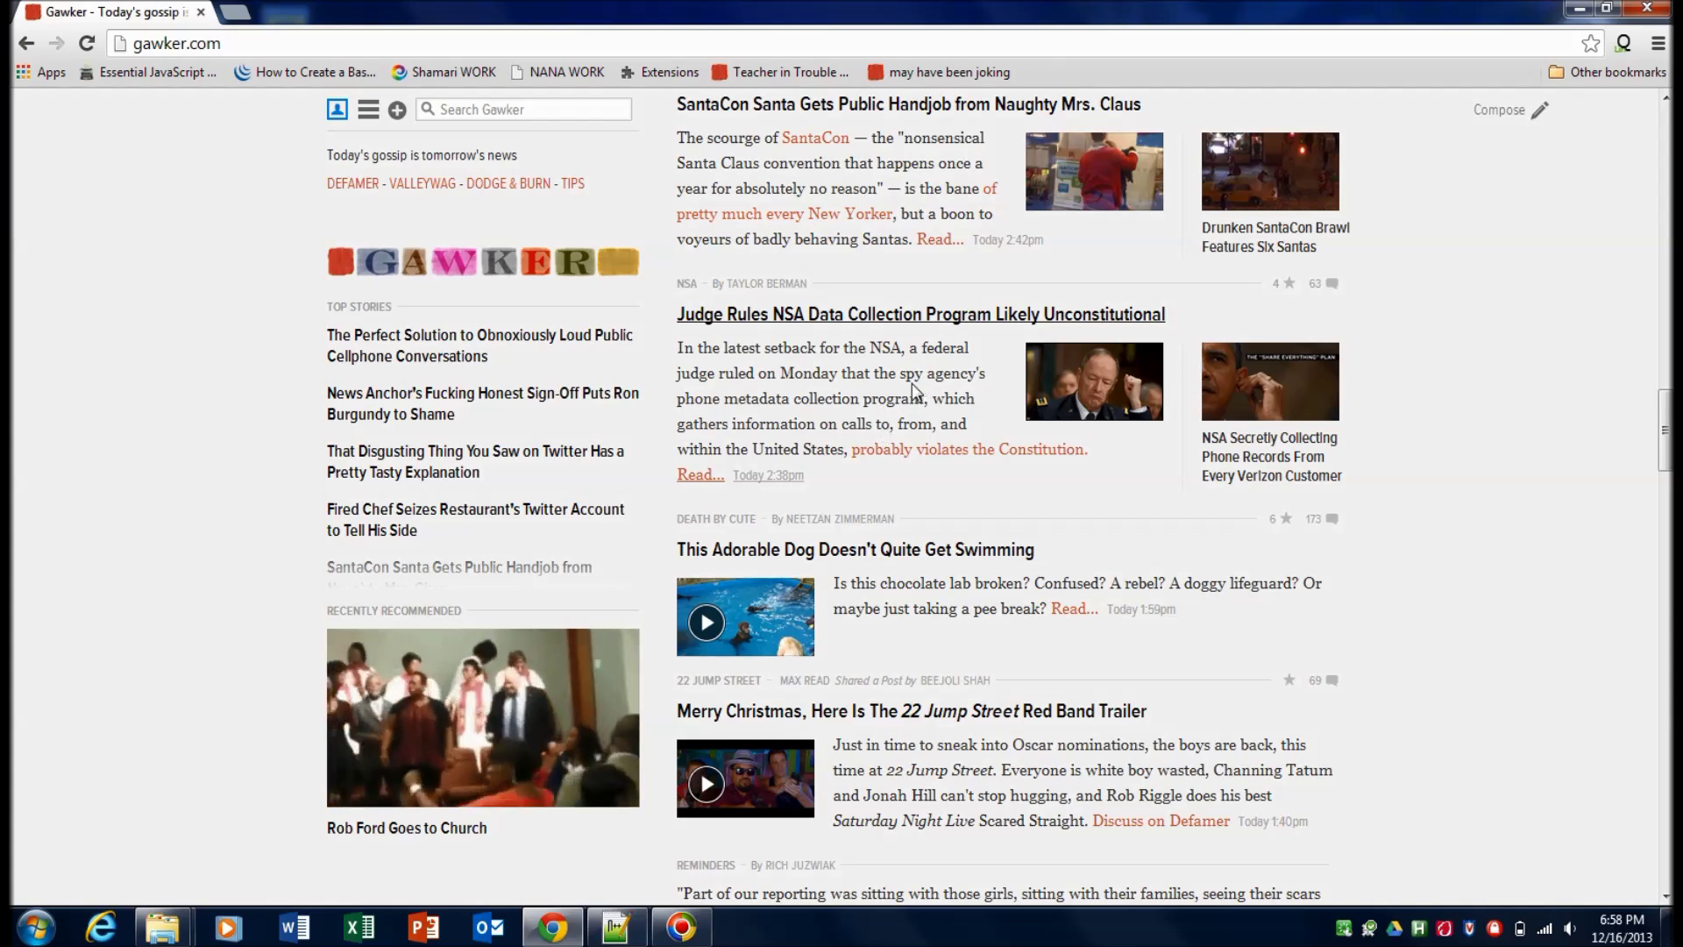
{"action": "scroll", "coordinate": [912, 404], "scroll_direction": "down", "scroll_amount": 2}
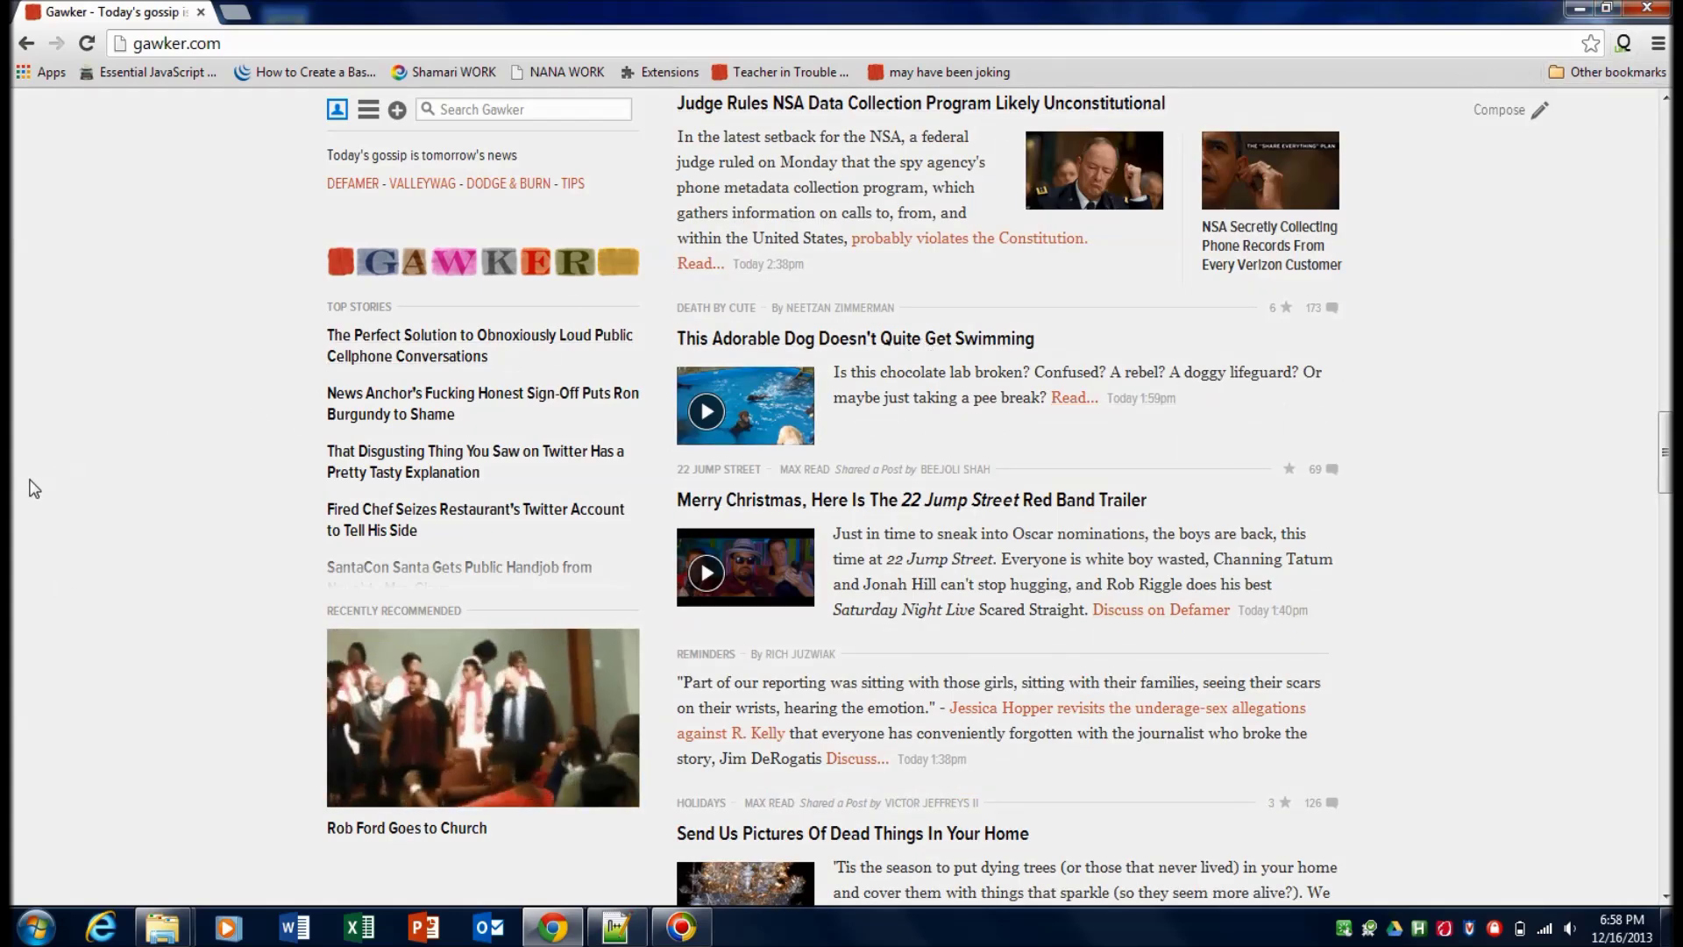
Reopen the queue popup, move the highlight to the second "Obama Meeting with Silicon Valley Elites" entry and open that article
{"action": "key", "text": "ctrl+q"}
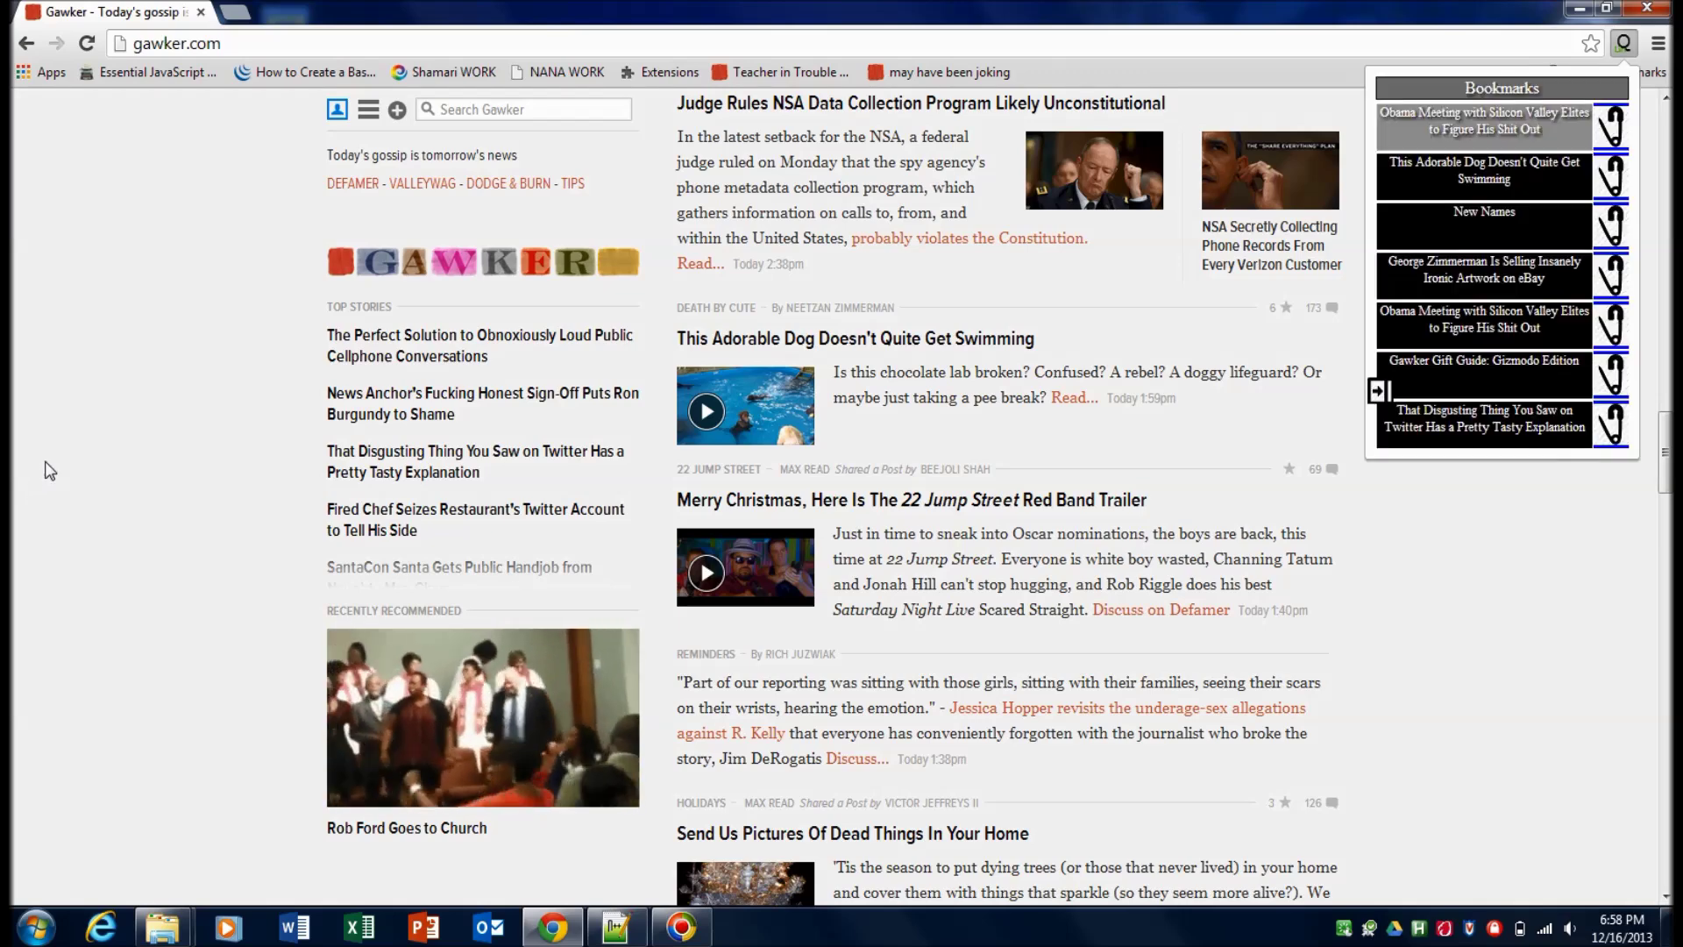
{"action": "key", "text": "Down"}
{"action": "key", "text": "Down"}
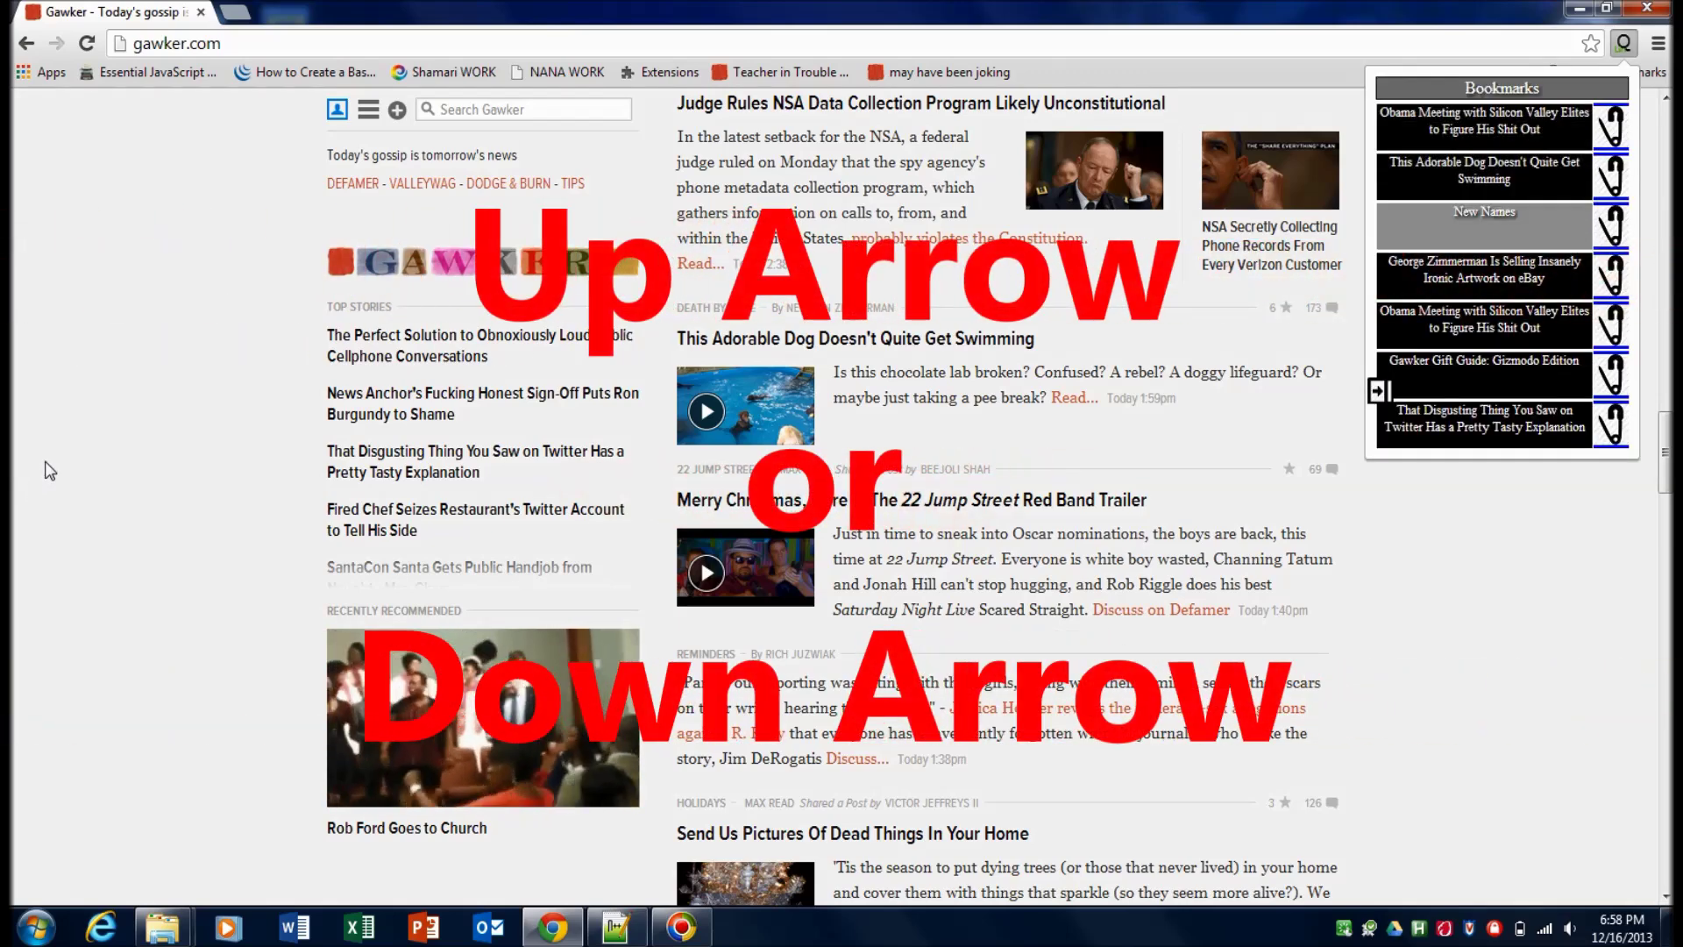
{"action": "key", "text": "Down"}
{"action": "key", "text": "Down"}
{"action": "key", "text": "Up"}
{"action": "key", "text": "Up"}
{"action": "key", "text": "Up"}
{"action": "key", "text": "Down"}
{"action": "key", "text": "Down"}
{"action": "key", "text": "Down"}
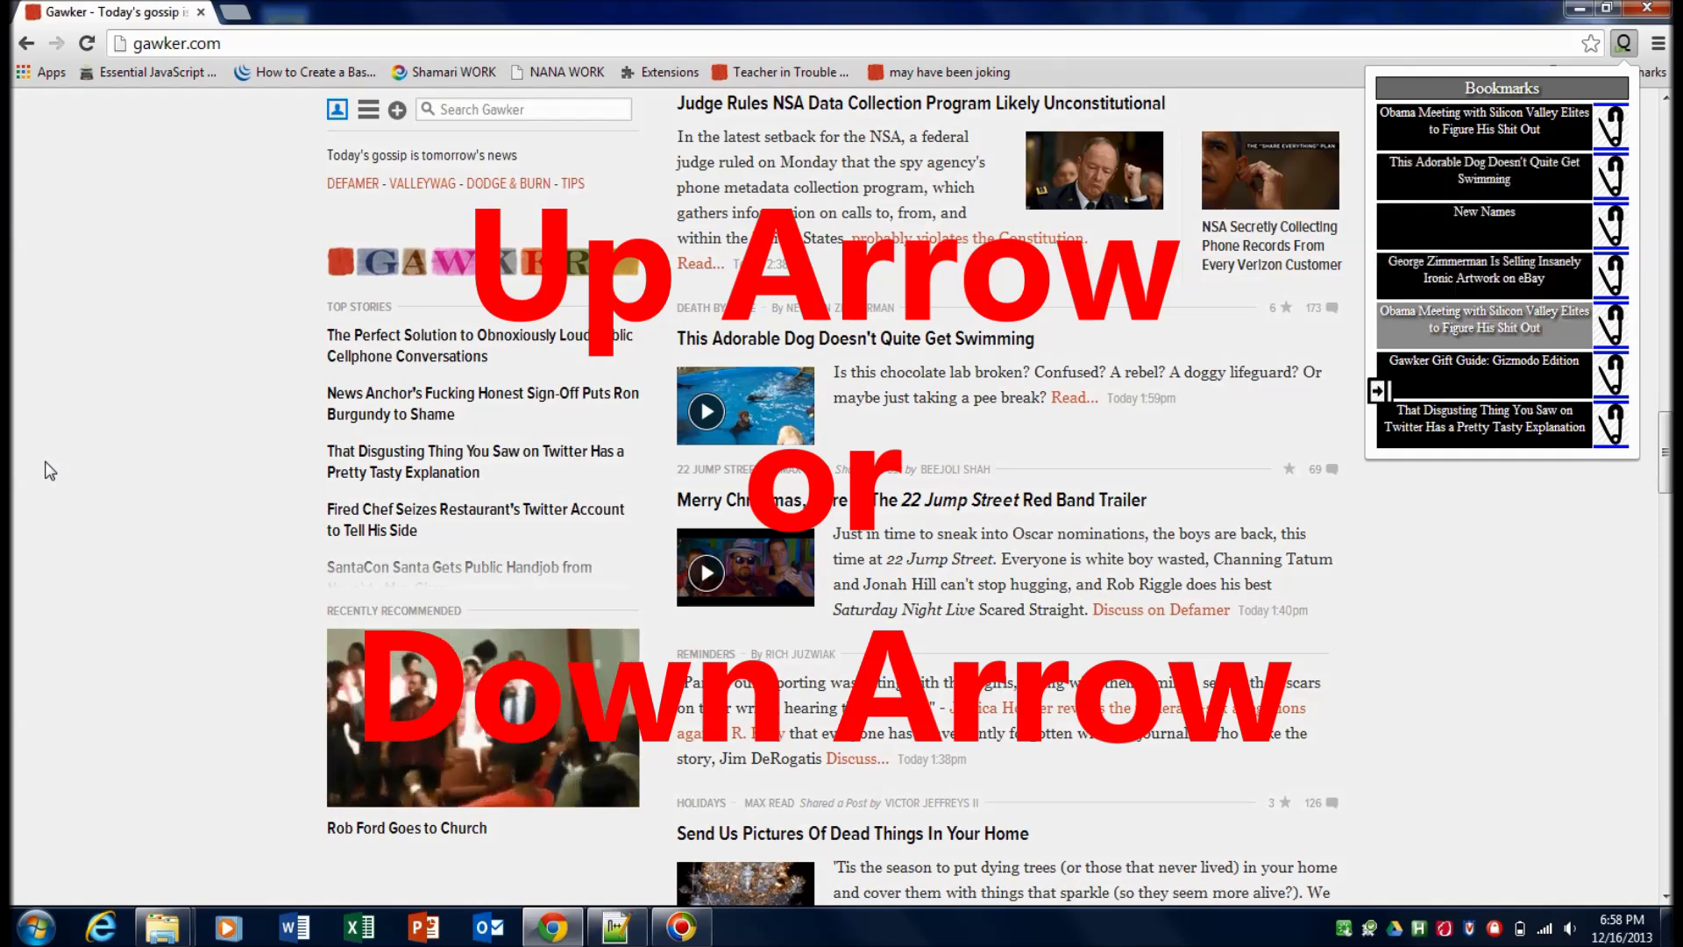
{"action": "key", "text": "Down"}
{"action": "key", "text": "Up"}
{"action": "key", "text": "Return"}
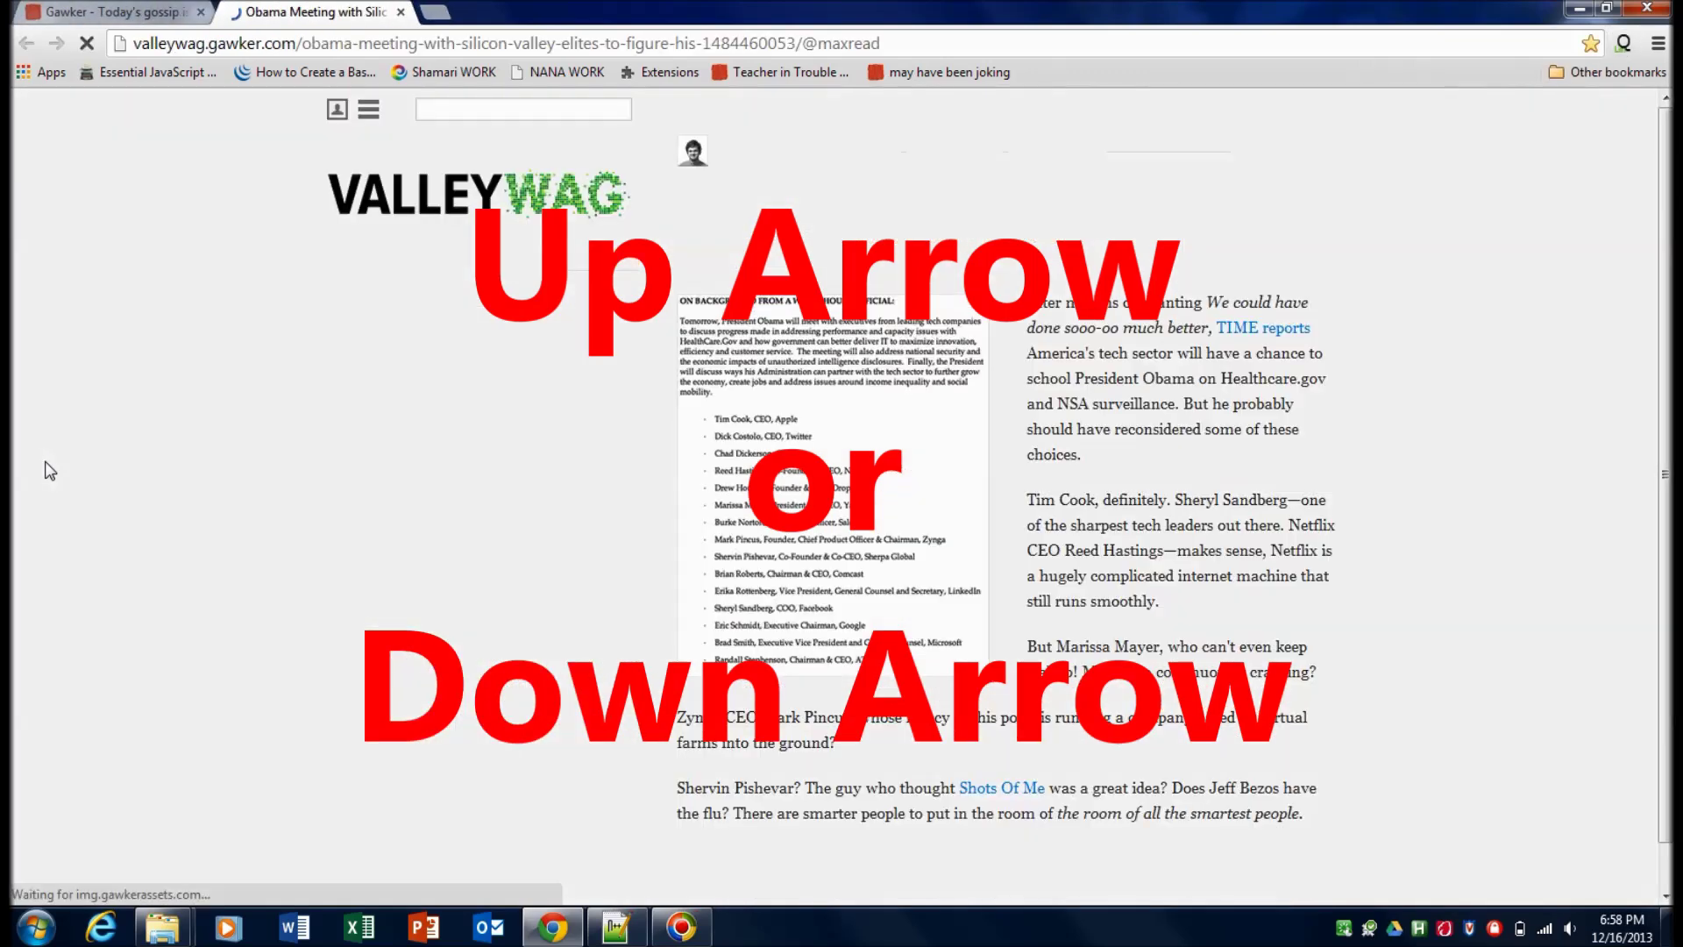
Close the article tab, cycle the highlight through the entries in the reopened queue popup to "New Names", and dismiss the popup
{"action": "left_click", "coordinate": [399, 12]}
{"action": "key", "text": "alt+q"}
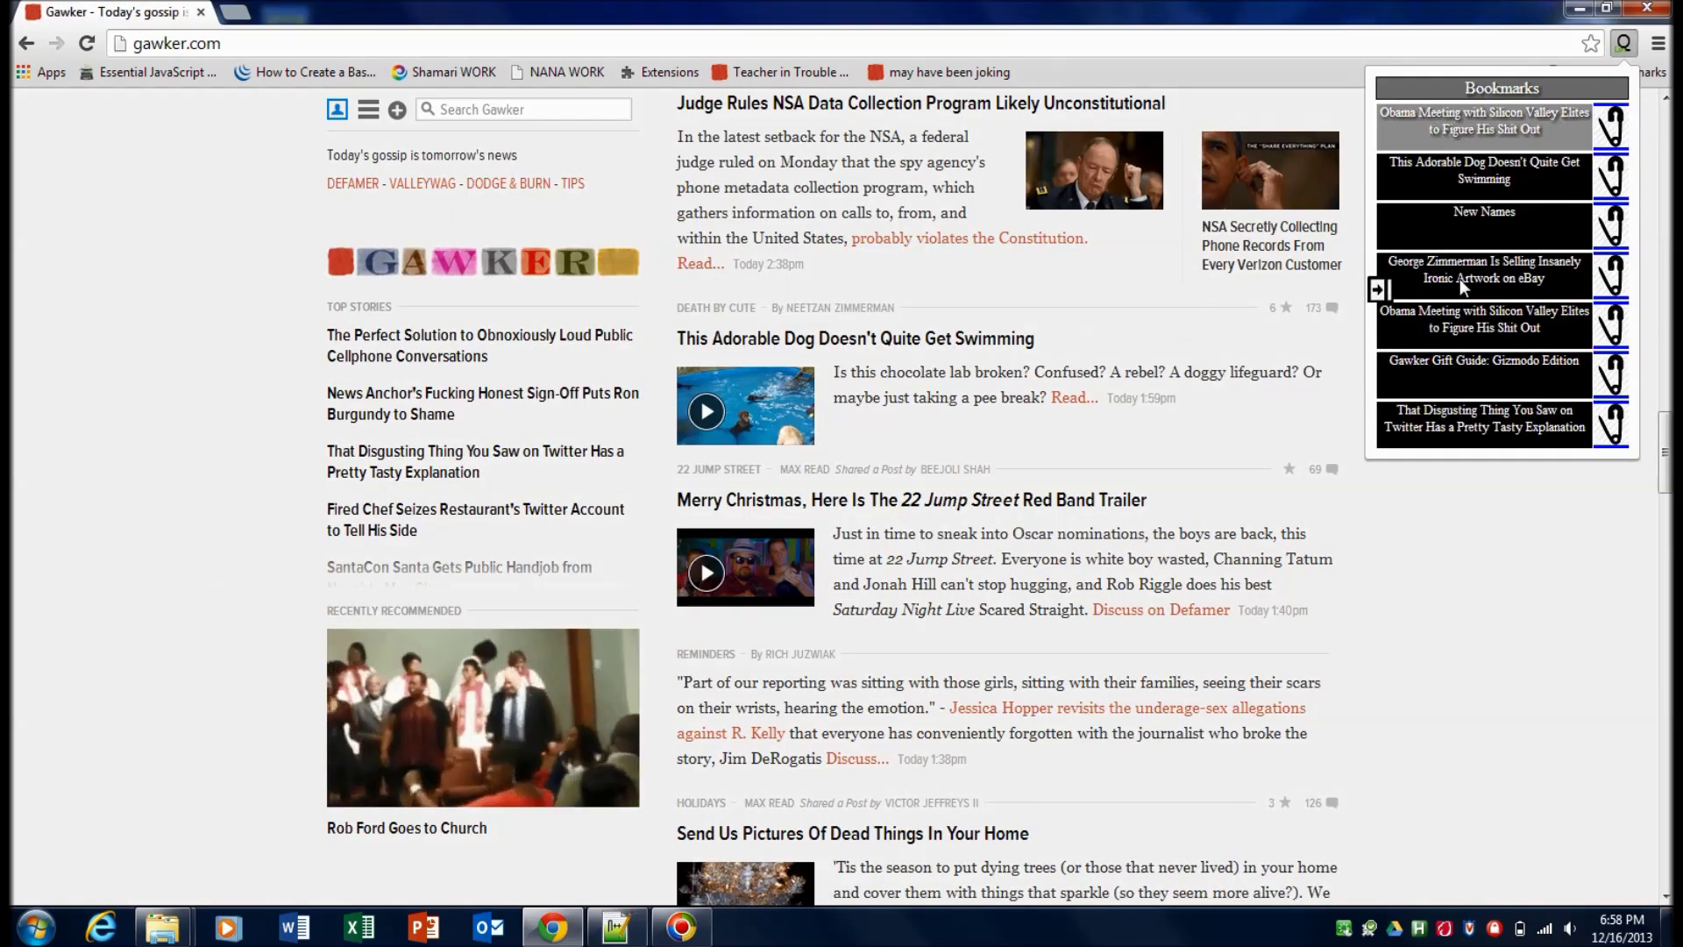
{"action": "scroll", "coordinate": [1503, 193], "scroll_direction": "up", "scroll_amount": 4}
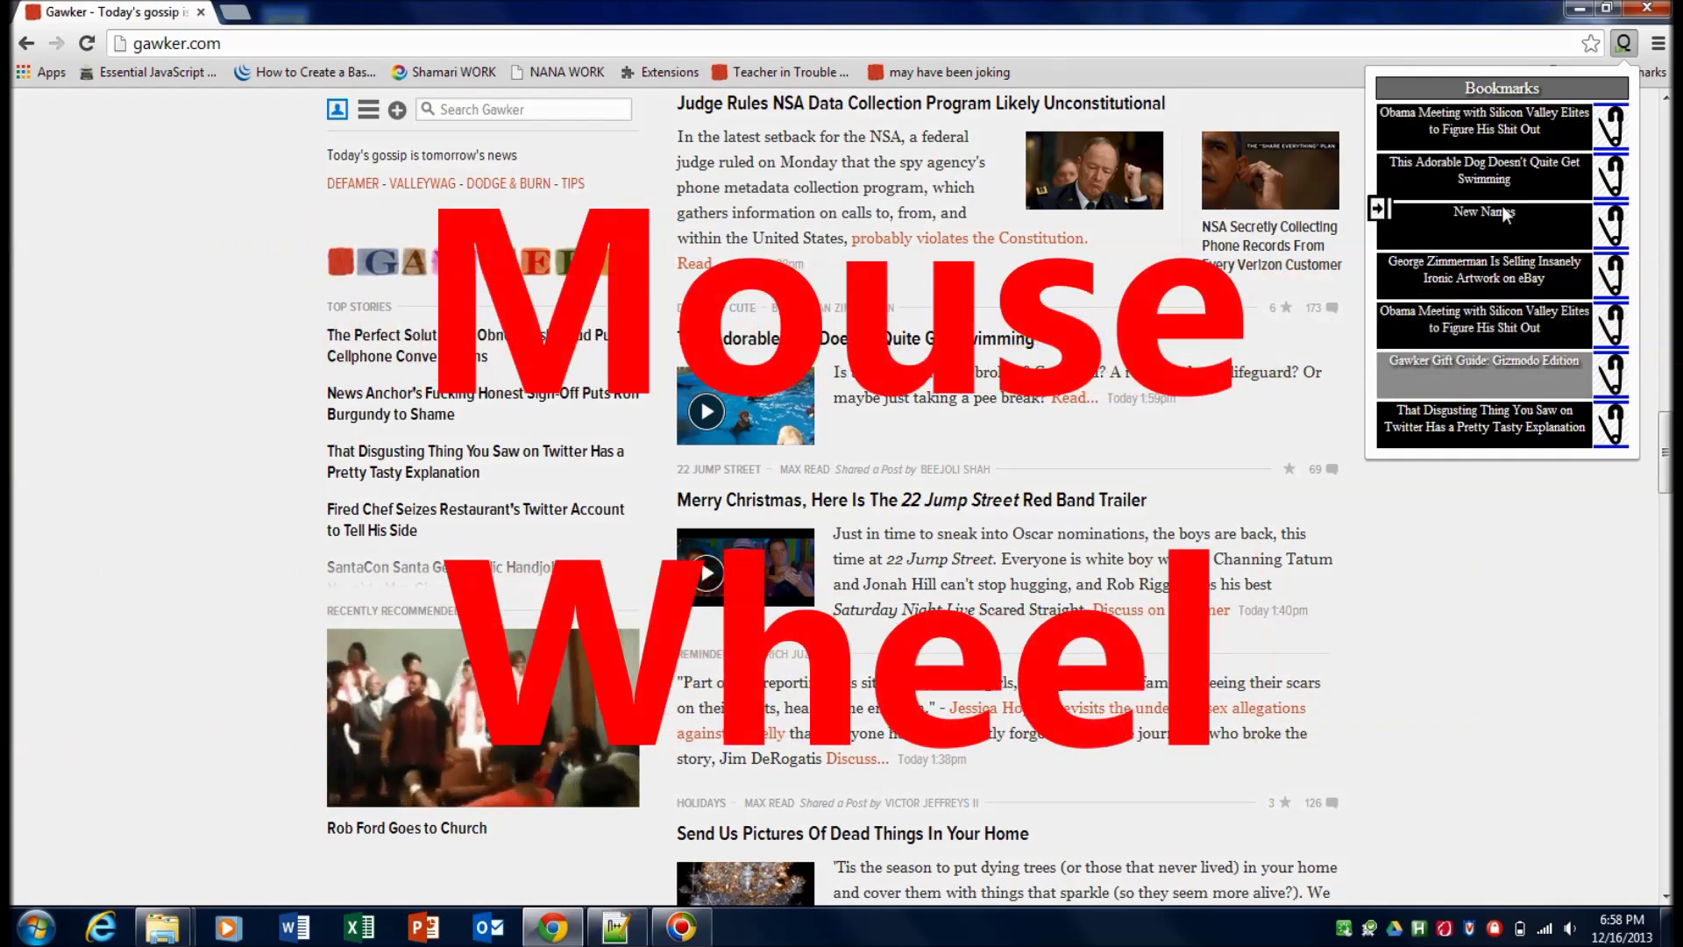
{"action": "scroll", "coordinate": [1505, 197], "scroll_direction": "up", "scroll_amount": 4}
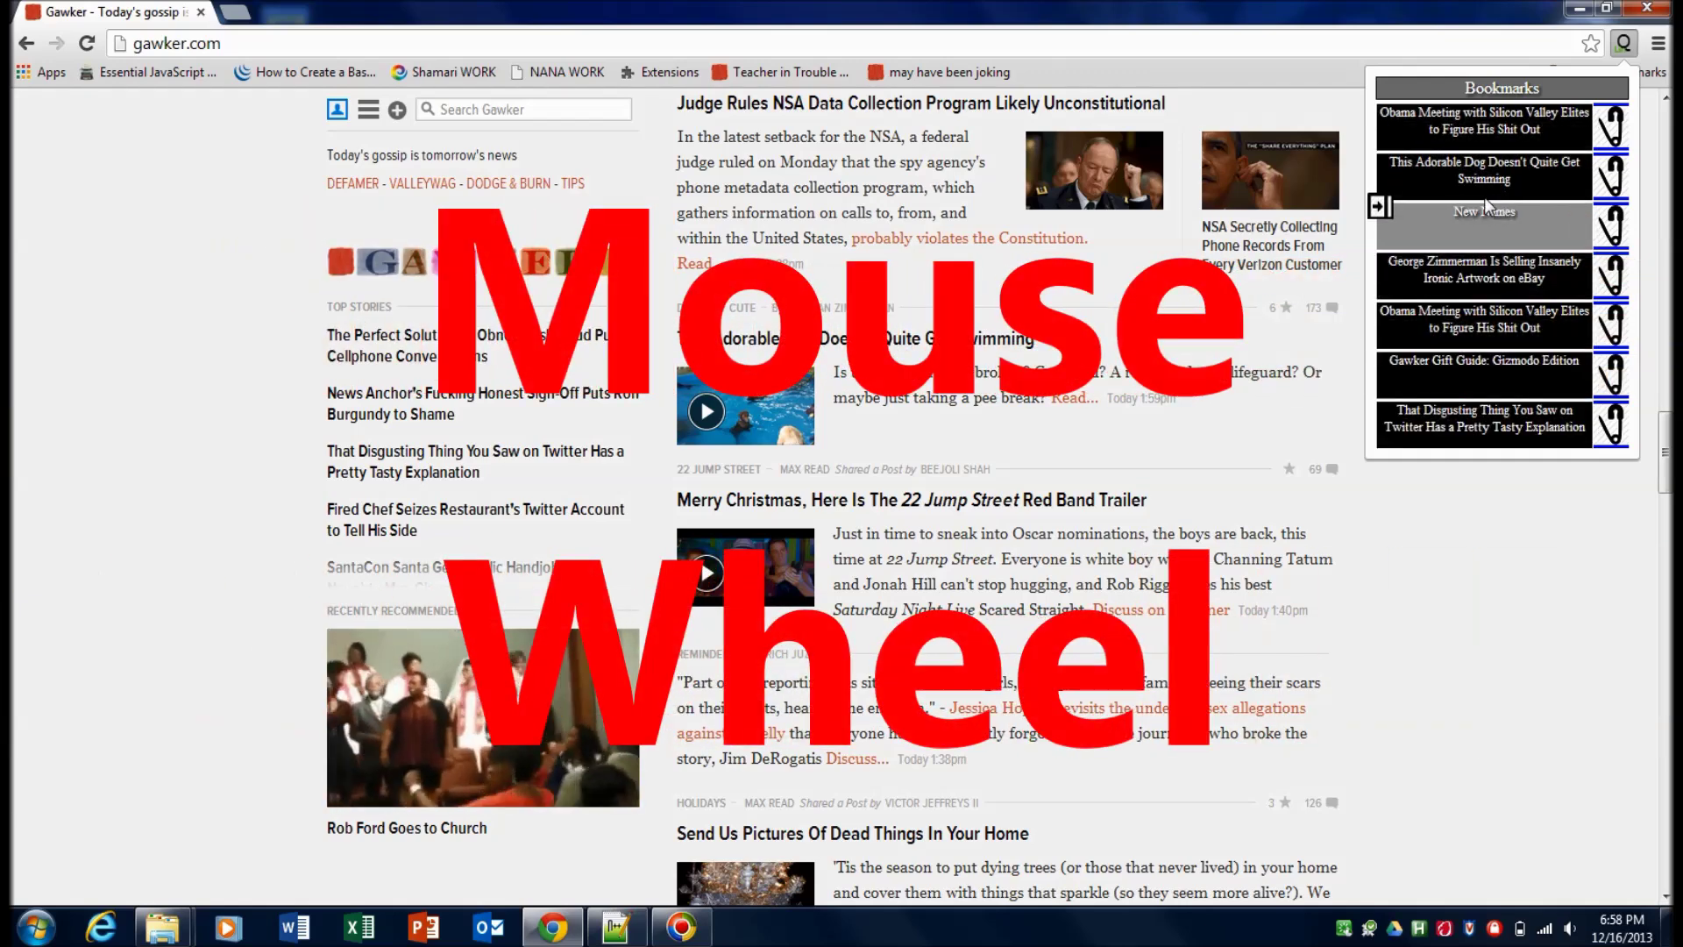
{"action": "left_click", "coordinate": [22, 635]}
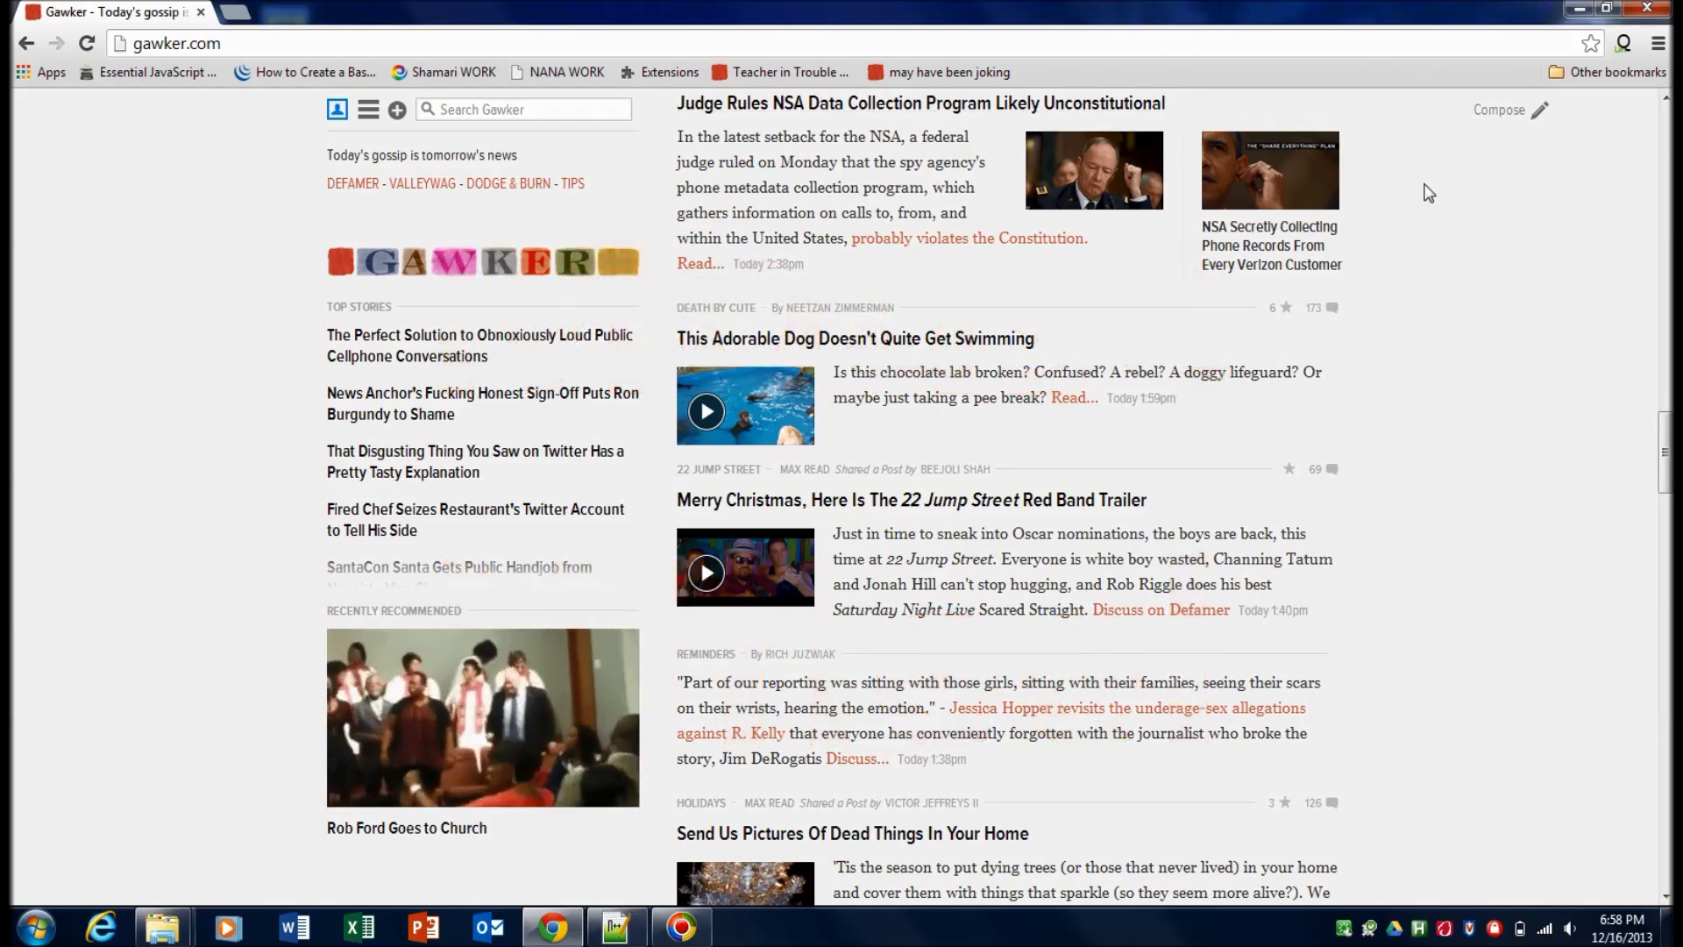
Remove the "New Names" entry from the queue using its pin options, then close the popup
{"action": "key", "text": "ctrl+q"}
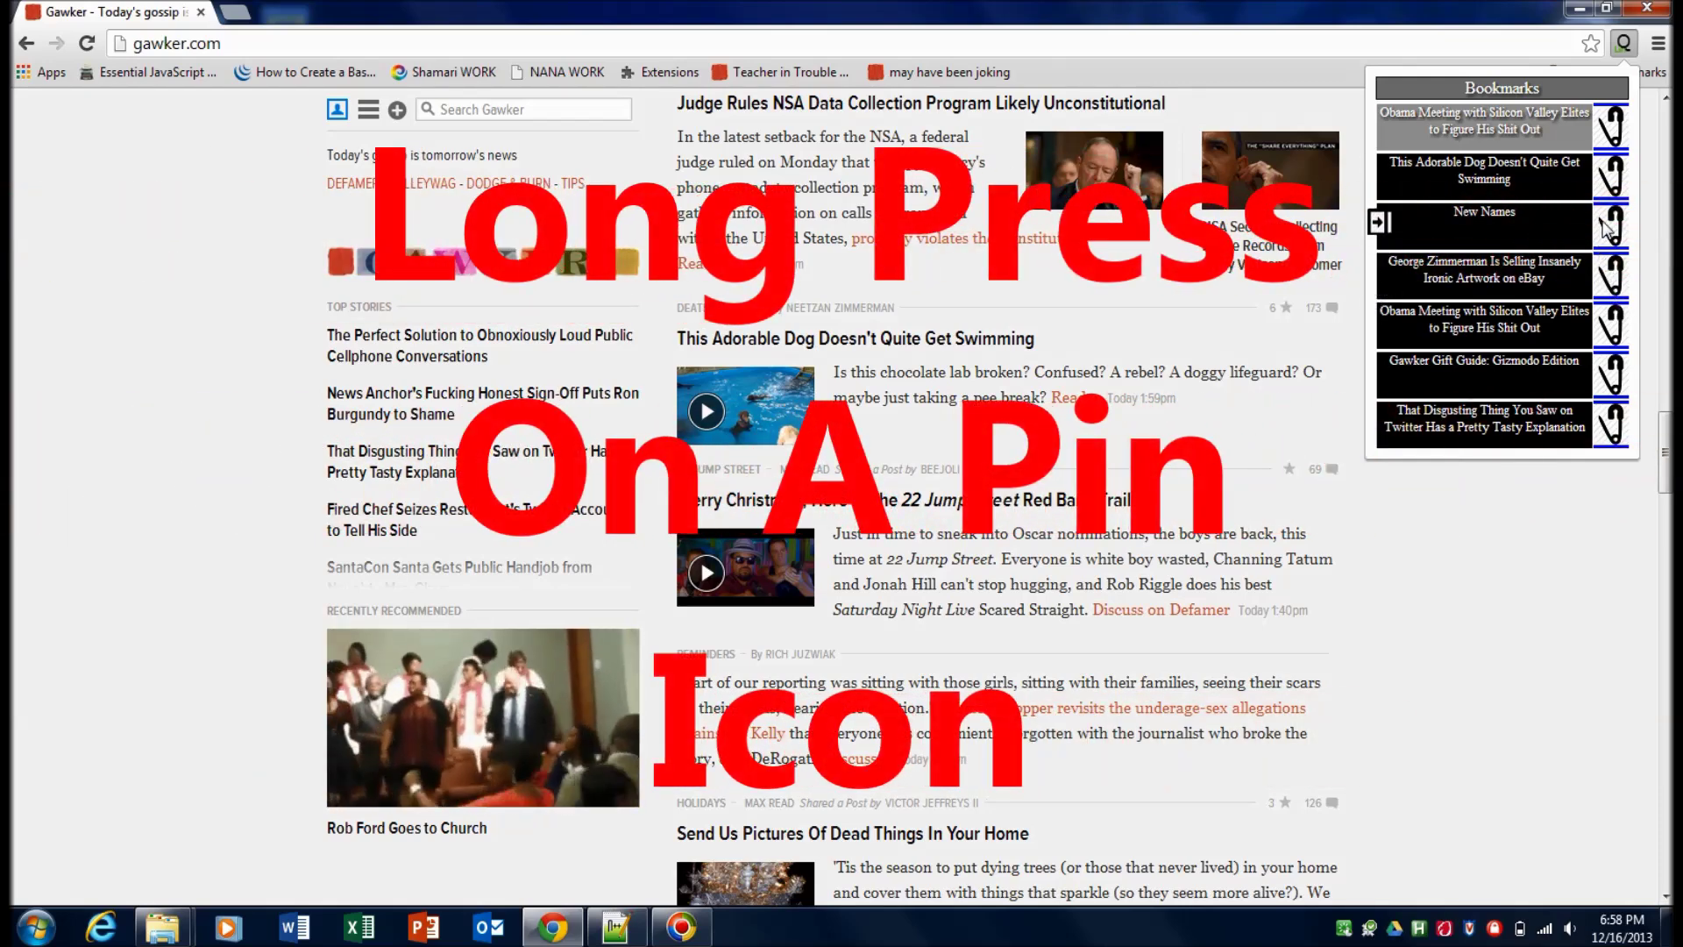
{"action": "left_click", "coordinate": [1597, 230]}
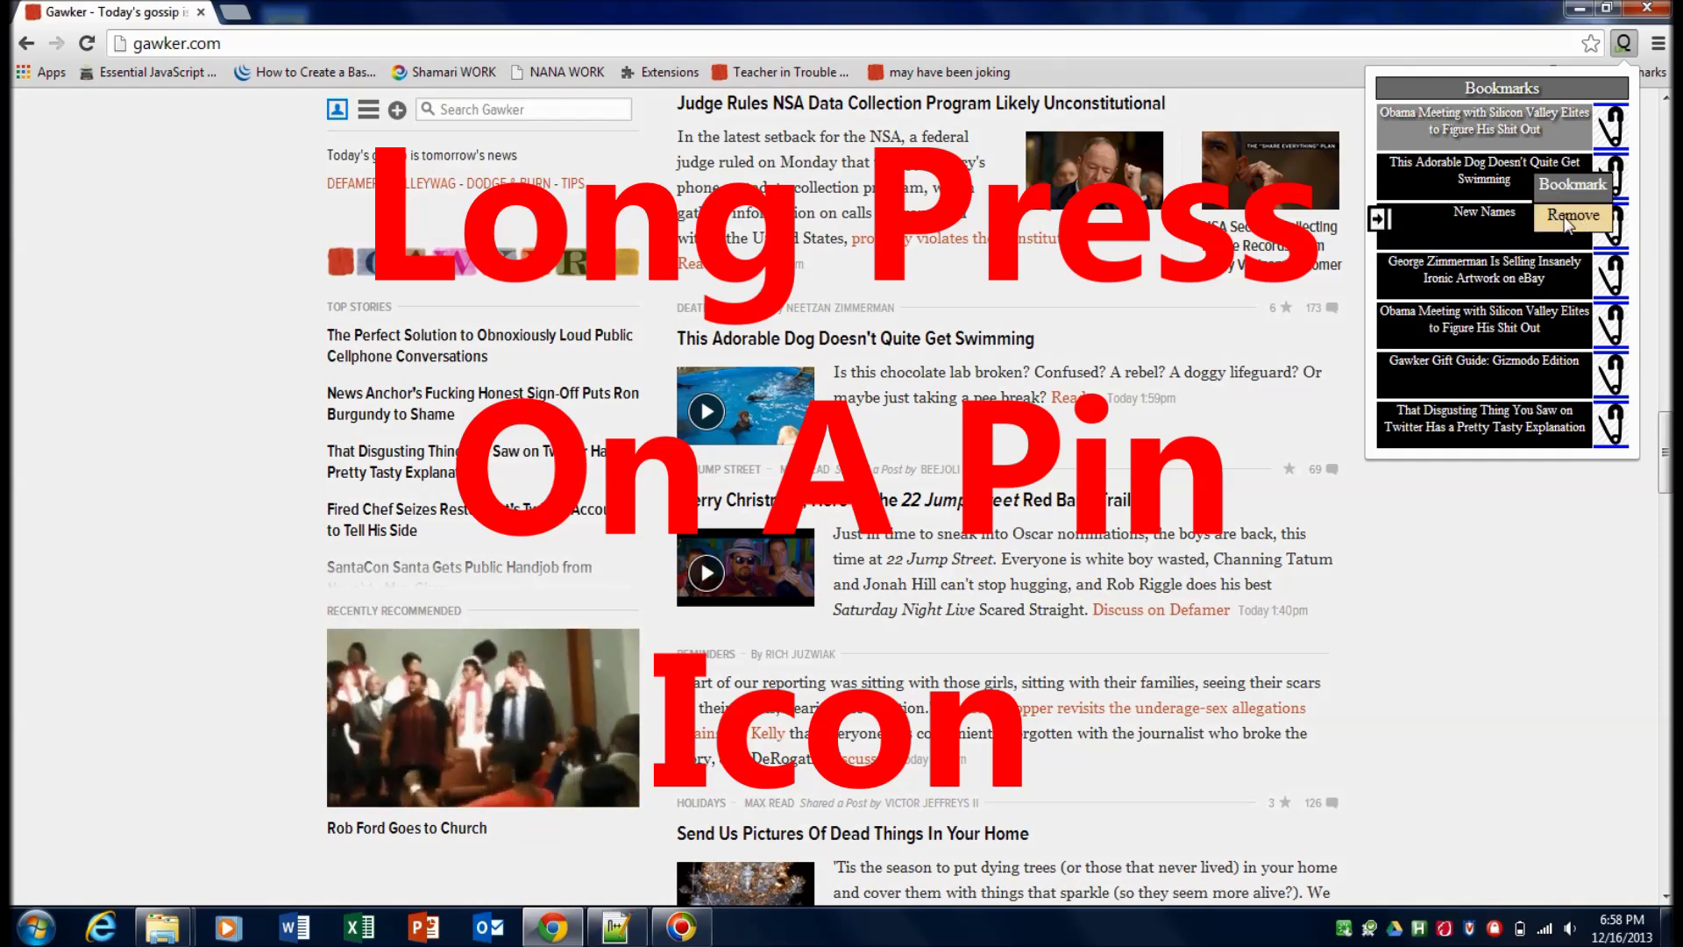
{"action": "left_click", "coordinate": [1565, 219]}
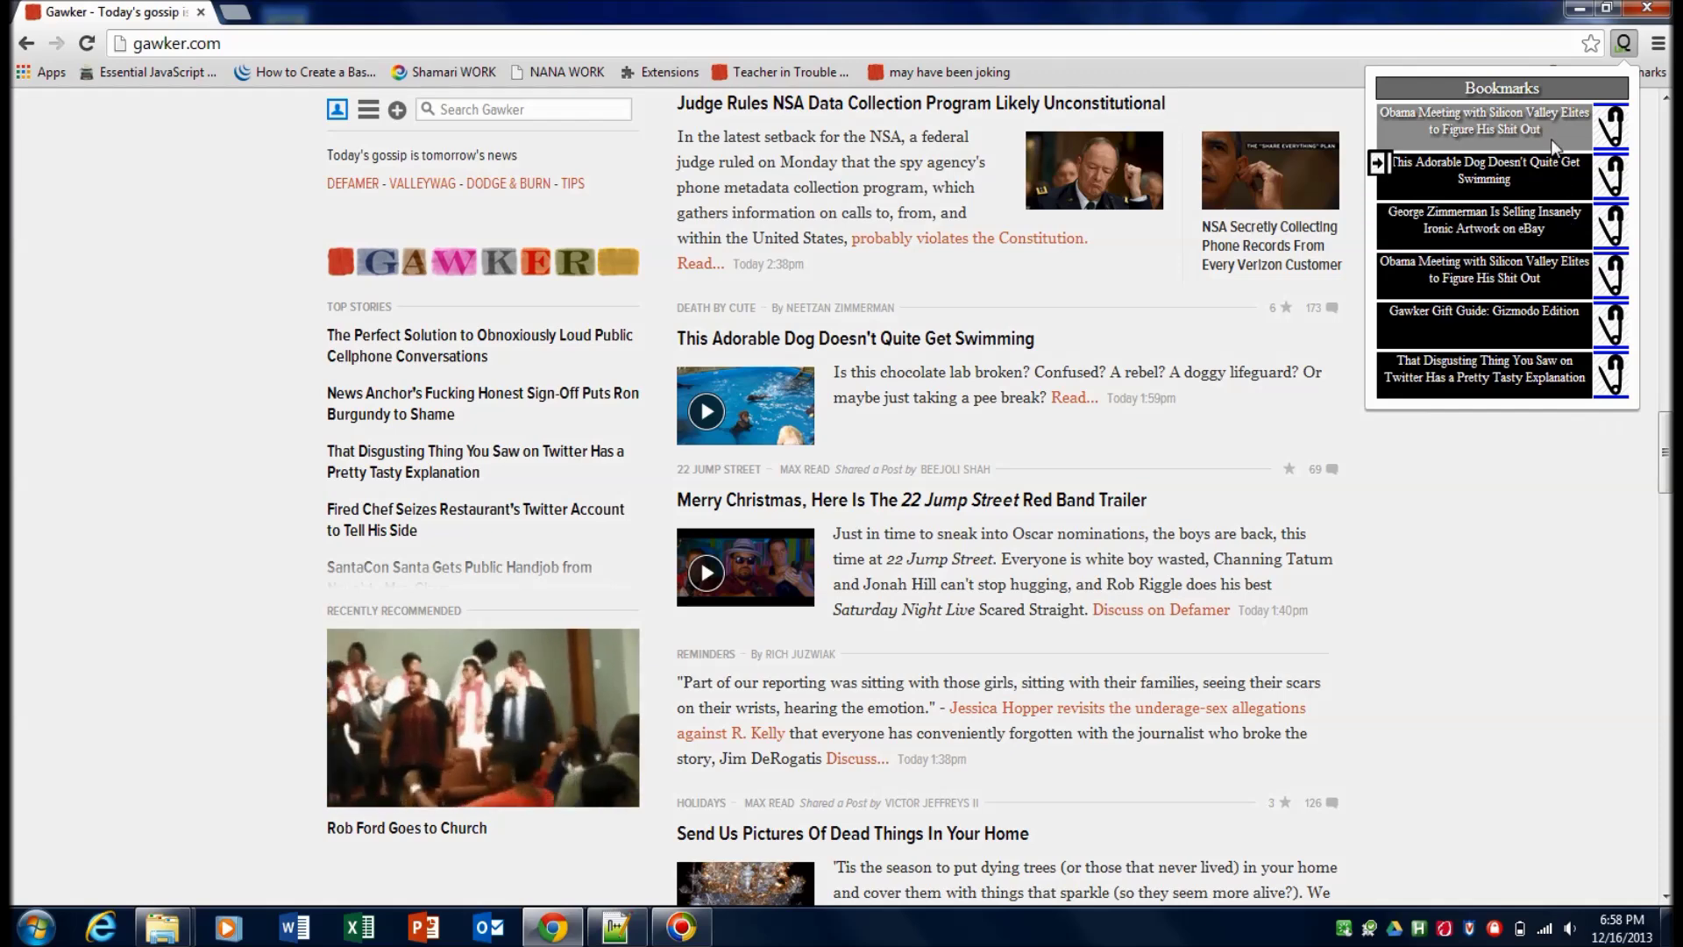
{"action": "left_click", "coordinate": [1502, 5]}
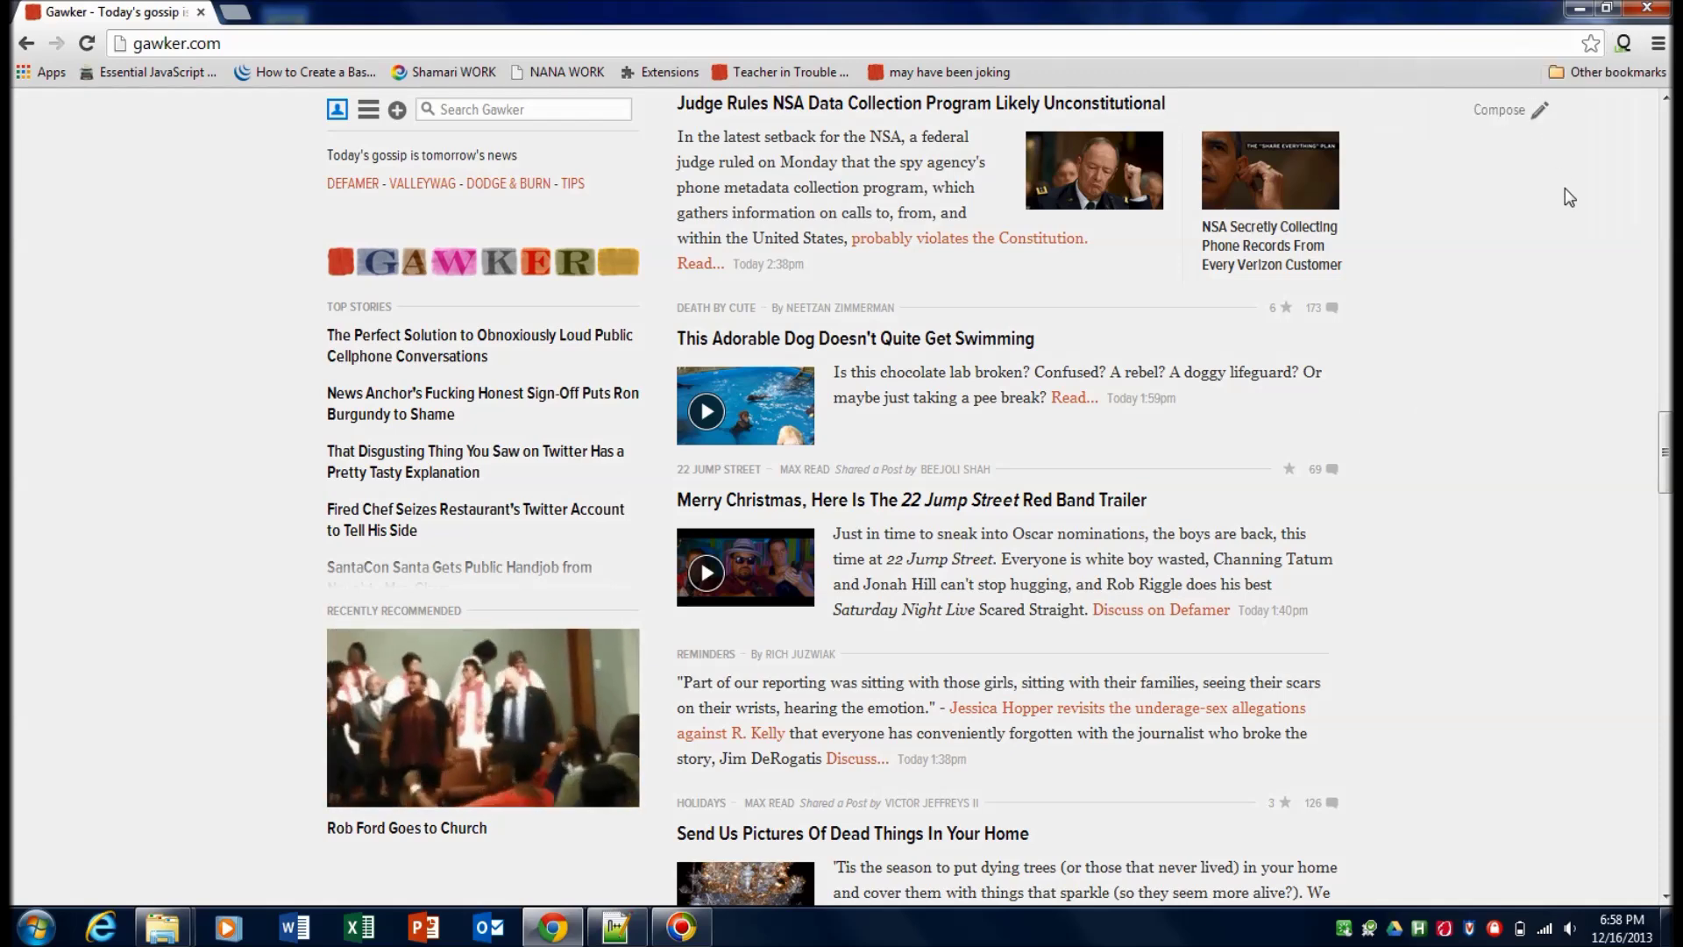
Pin the "That Disgusting Thing", "Insanely Ironic Artwork on eBay" and second "Obama Meeting" entries in the queue, and bring up the bulk actions
{"action": "left_click", "coordinate": [1623, 43]}
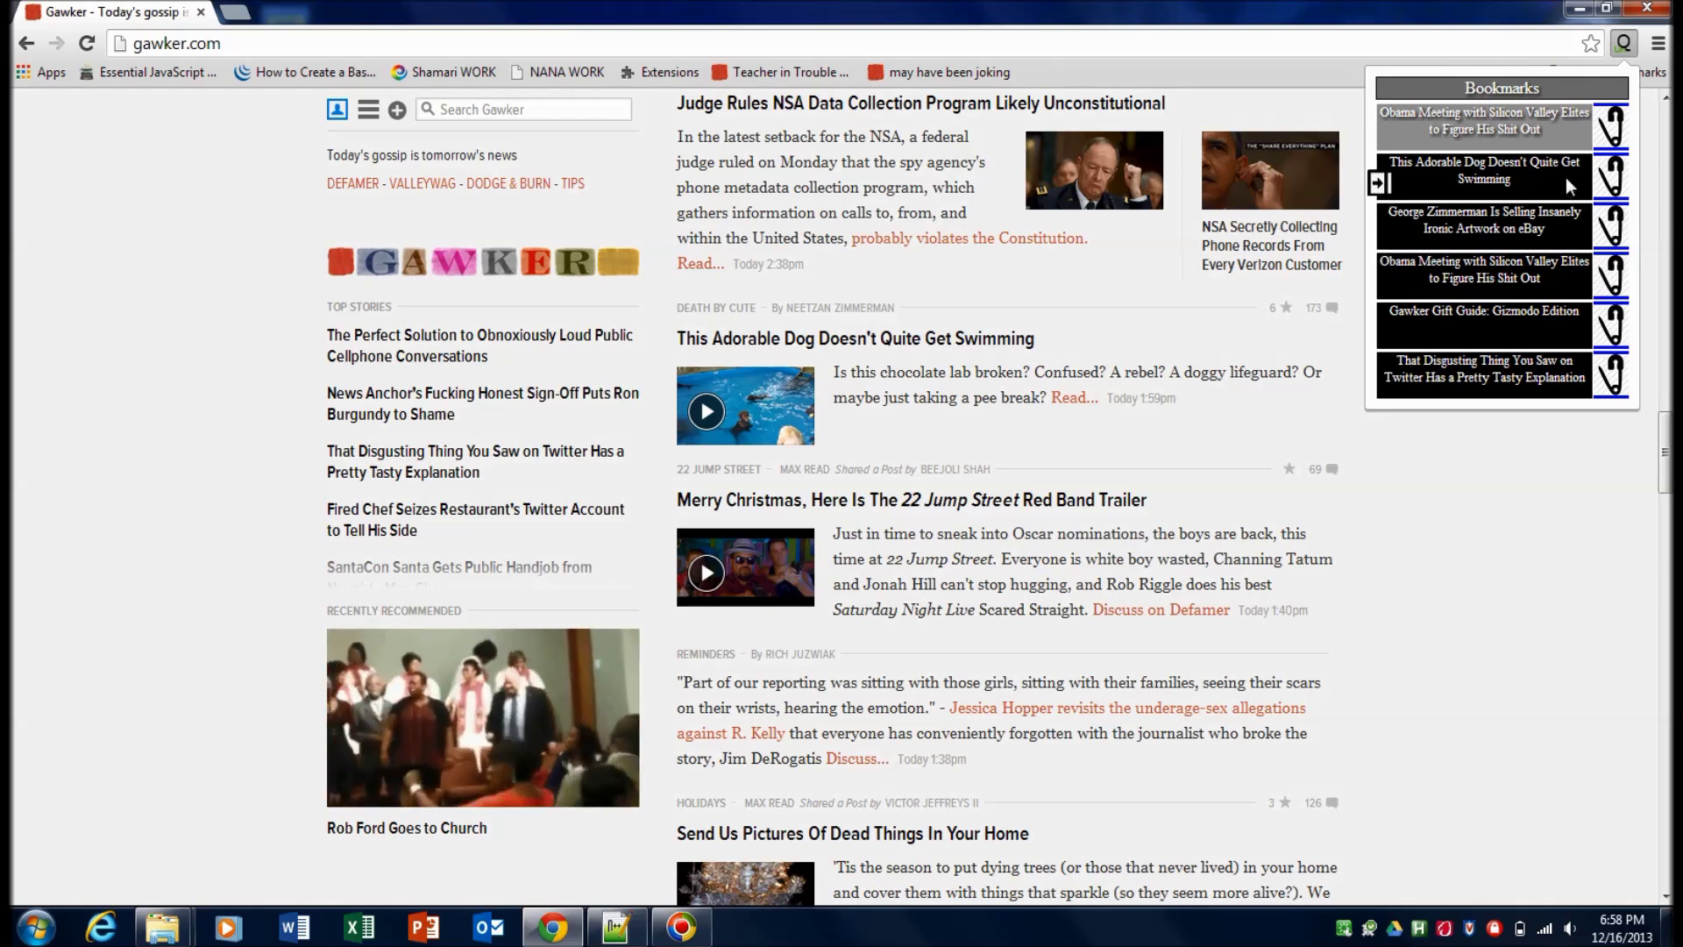
{"action": "left_click", "coordinate": [1613, 373]}
{"action": "left_click", "coordinate": [1611, 226]}
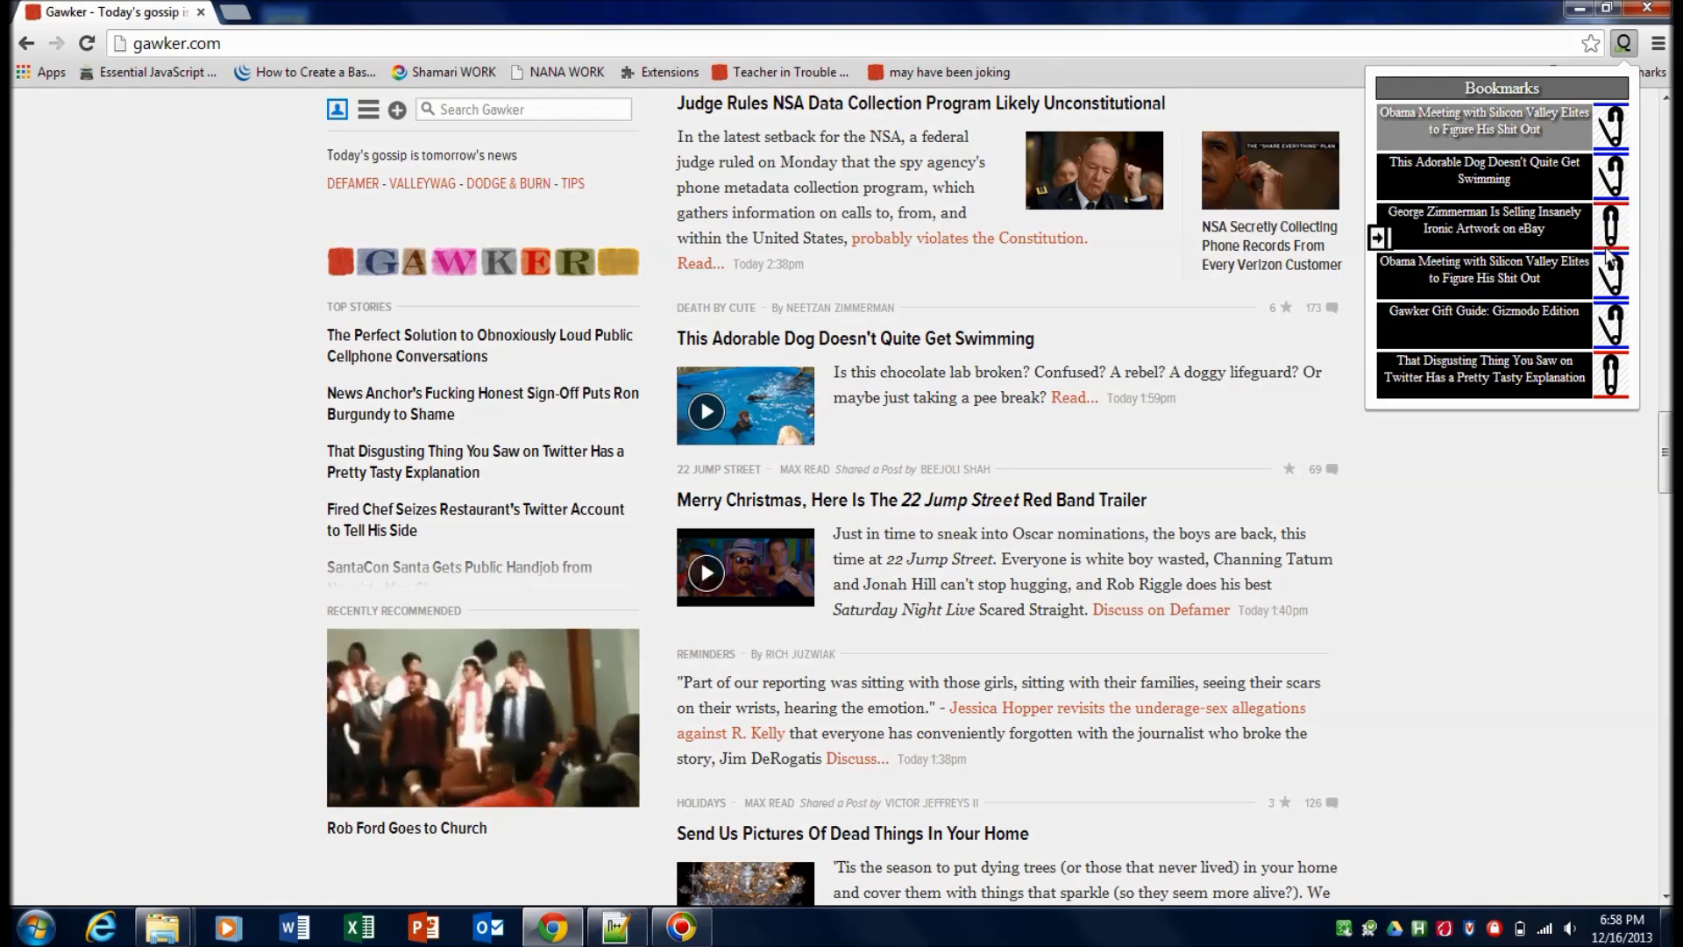
{"action": "left_click", "coordinate": [1613, 278]}
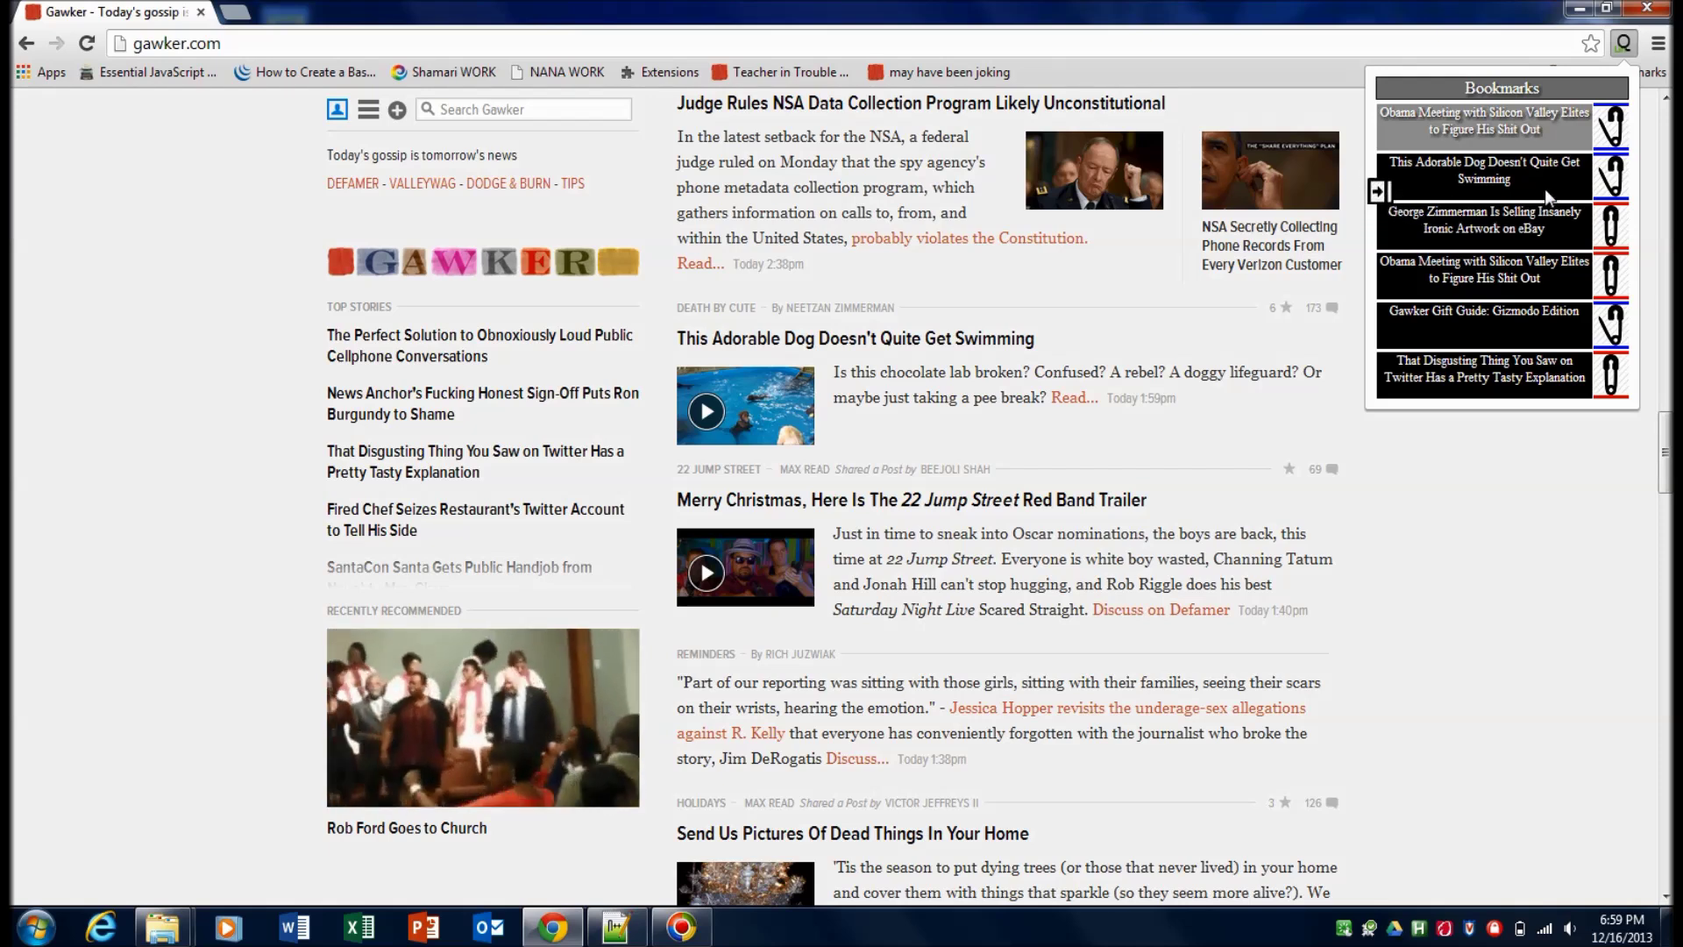
{"action": "mouse_move", "coordinate": [1568, 188]}
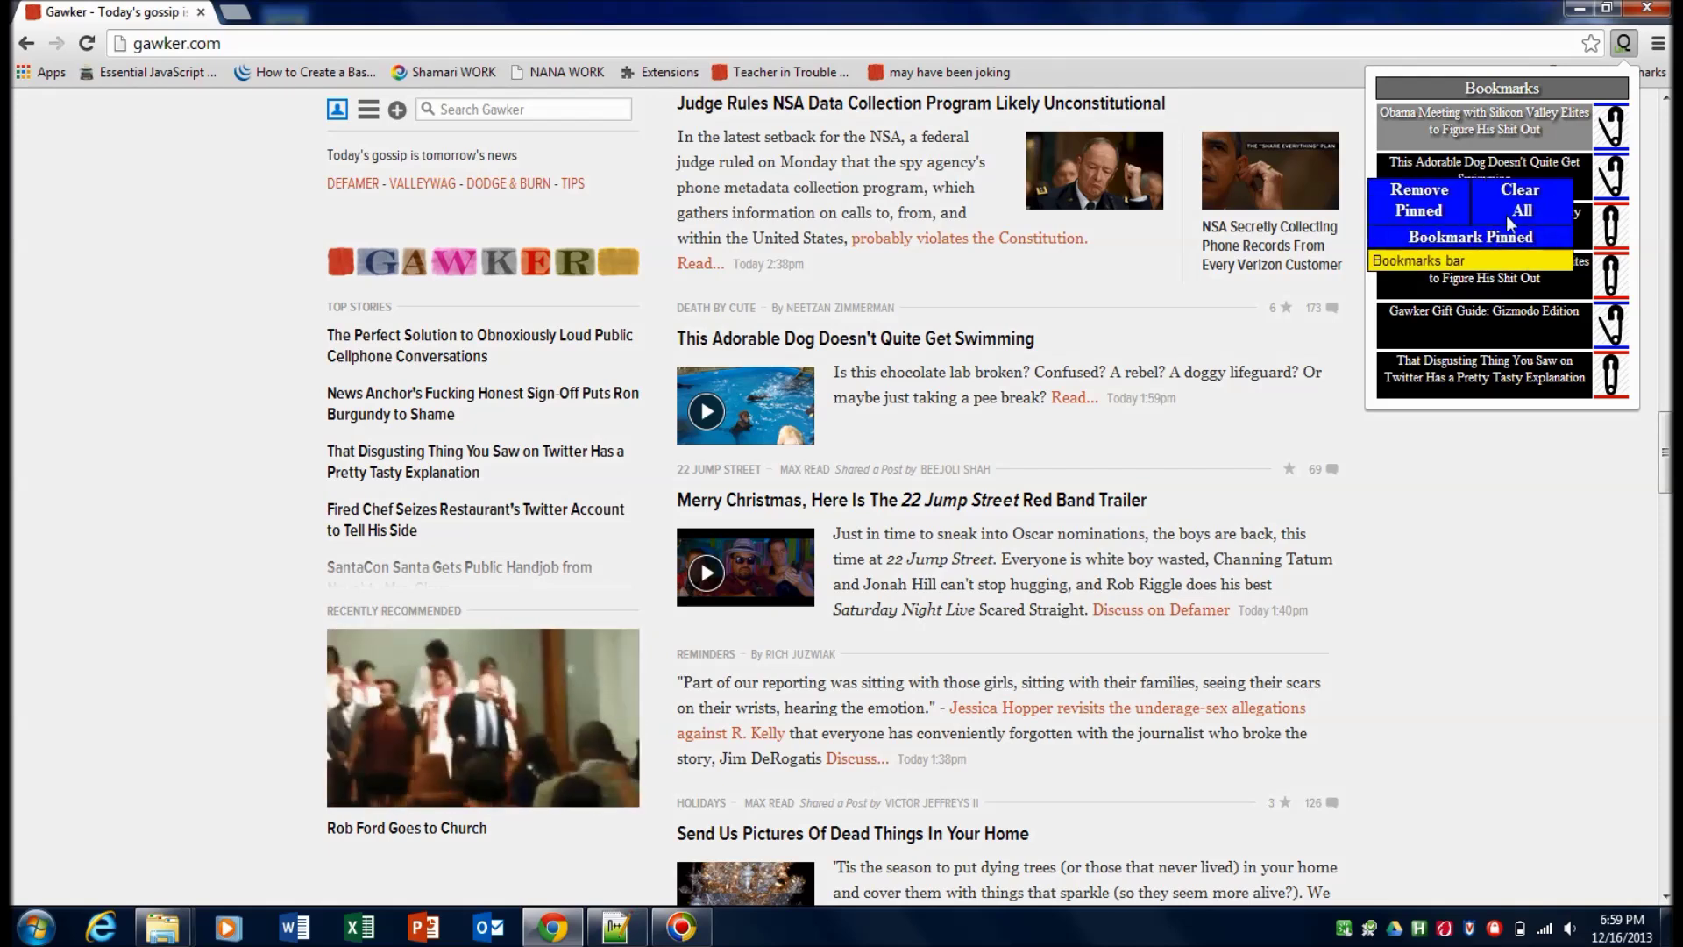
Remove all pinned entries from the queue and dismiss the queue popup
{"action": "left_click", "coordinate": [1427, 211]}
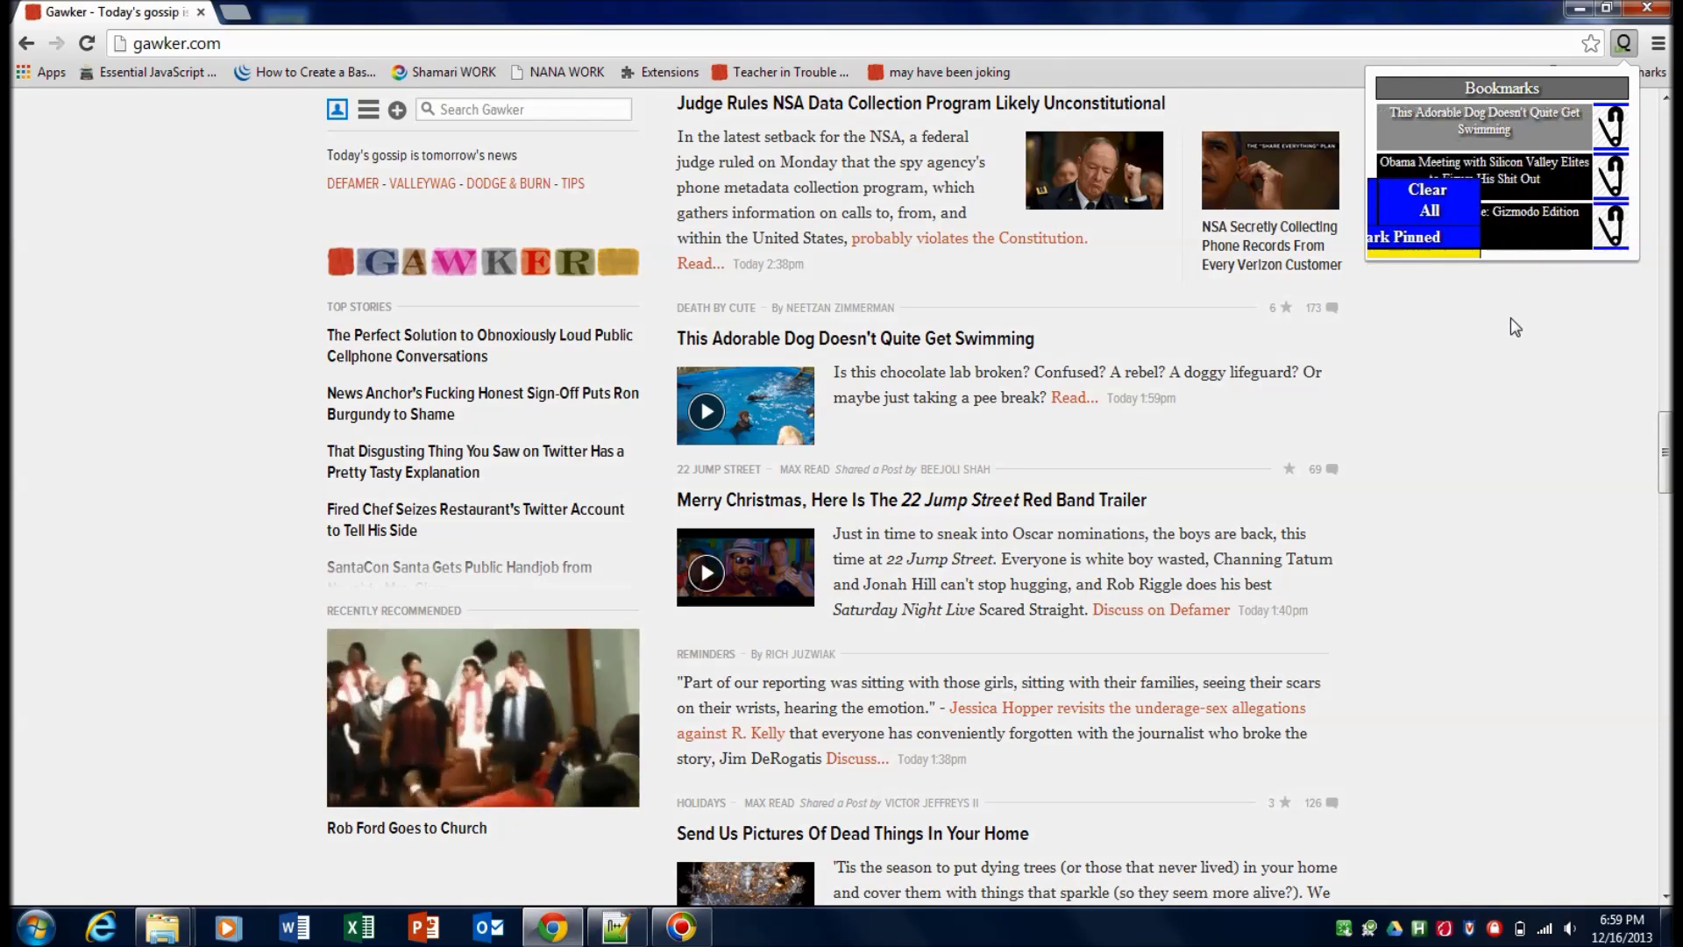
{"action": "left_click", "coordinate": [1489, 288]}
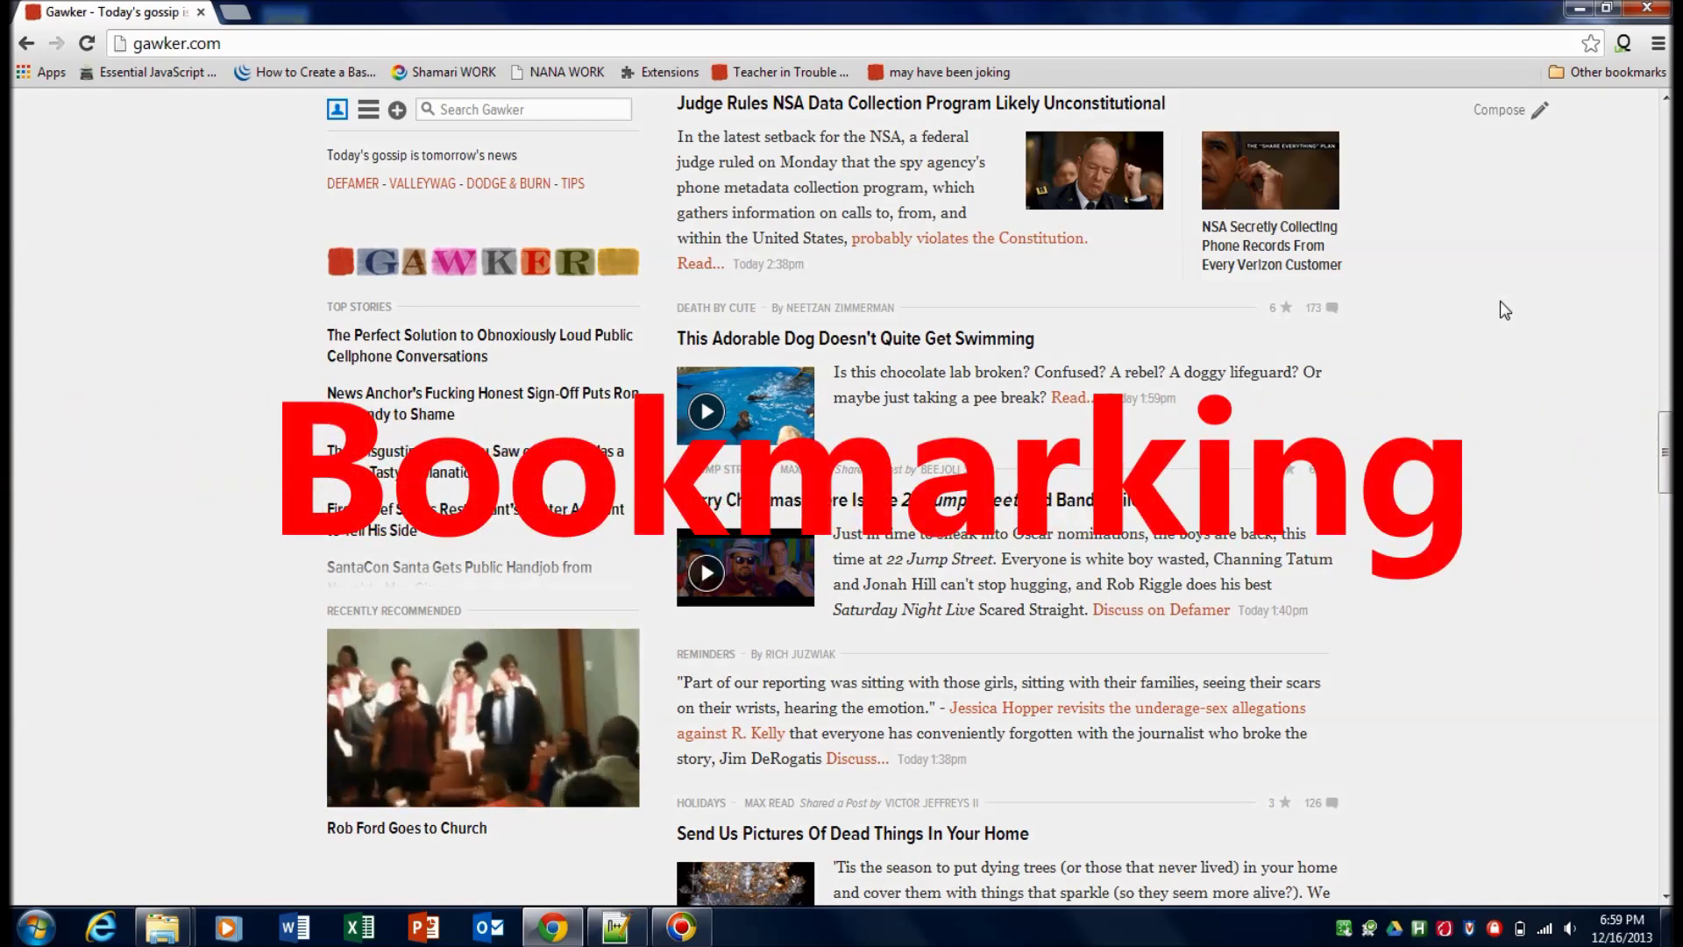
Reopen the queue popup and set the bookmark destination folder in the bulk actions to Dos
{"action": "key", "text": "alt+q"}
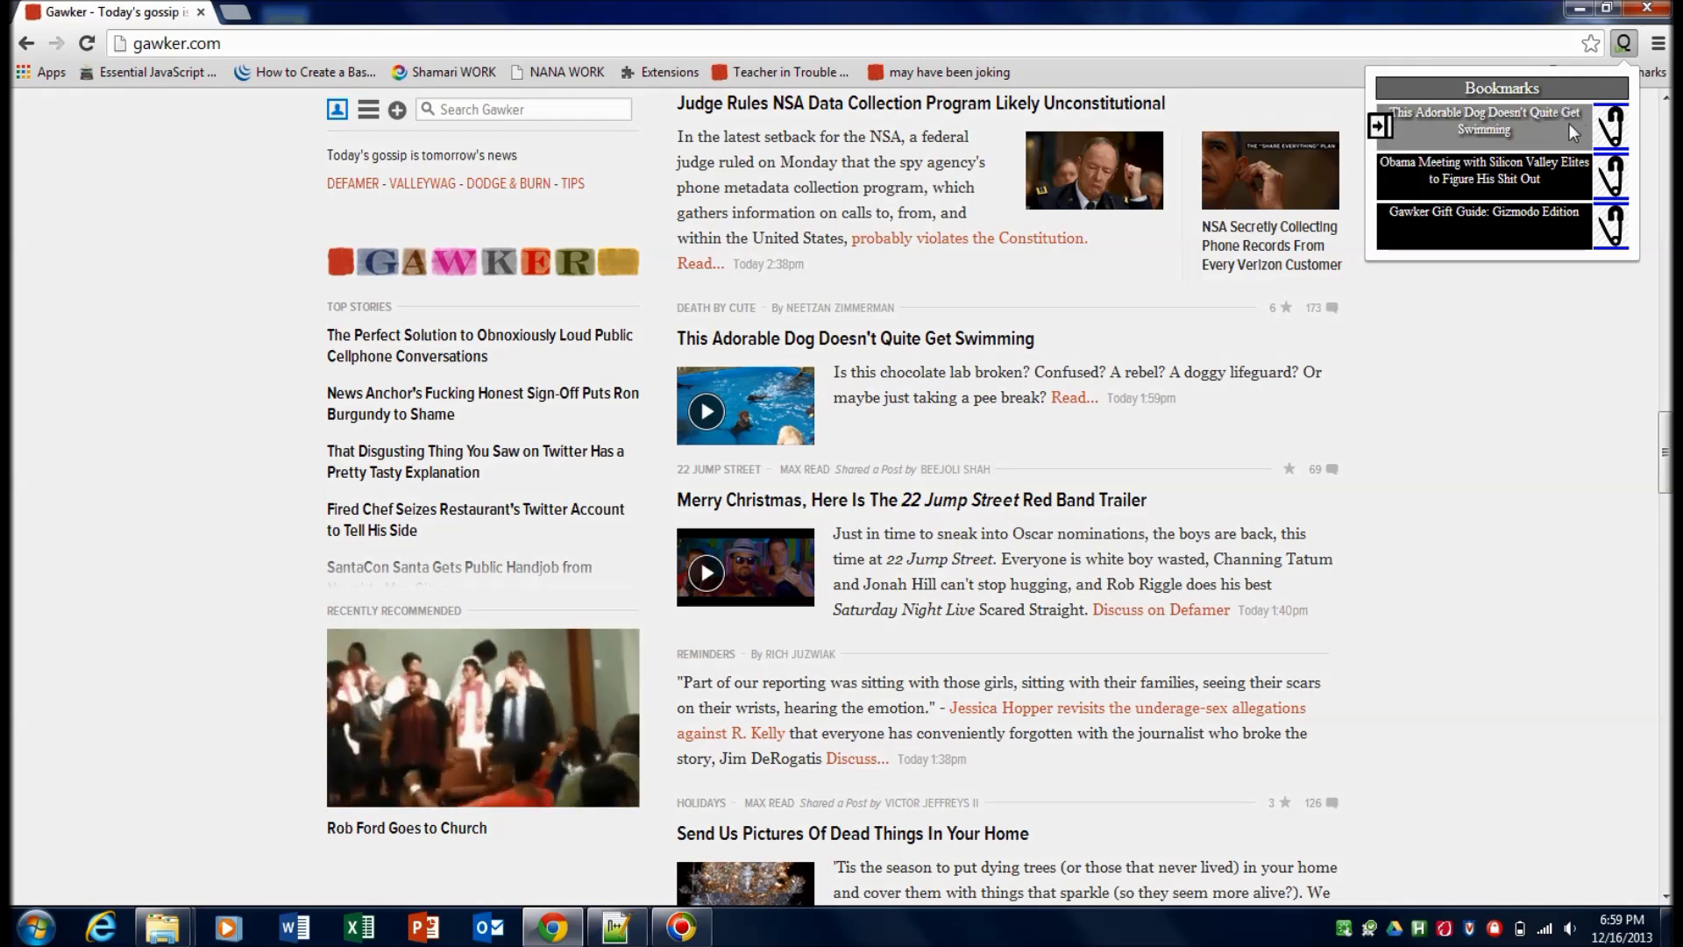
{"action": "left_click", "coordinate": [1380, 129]}
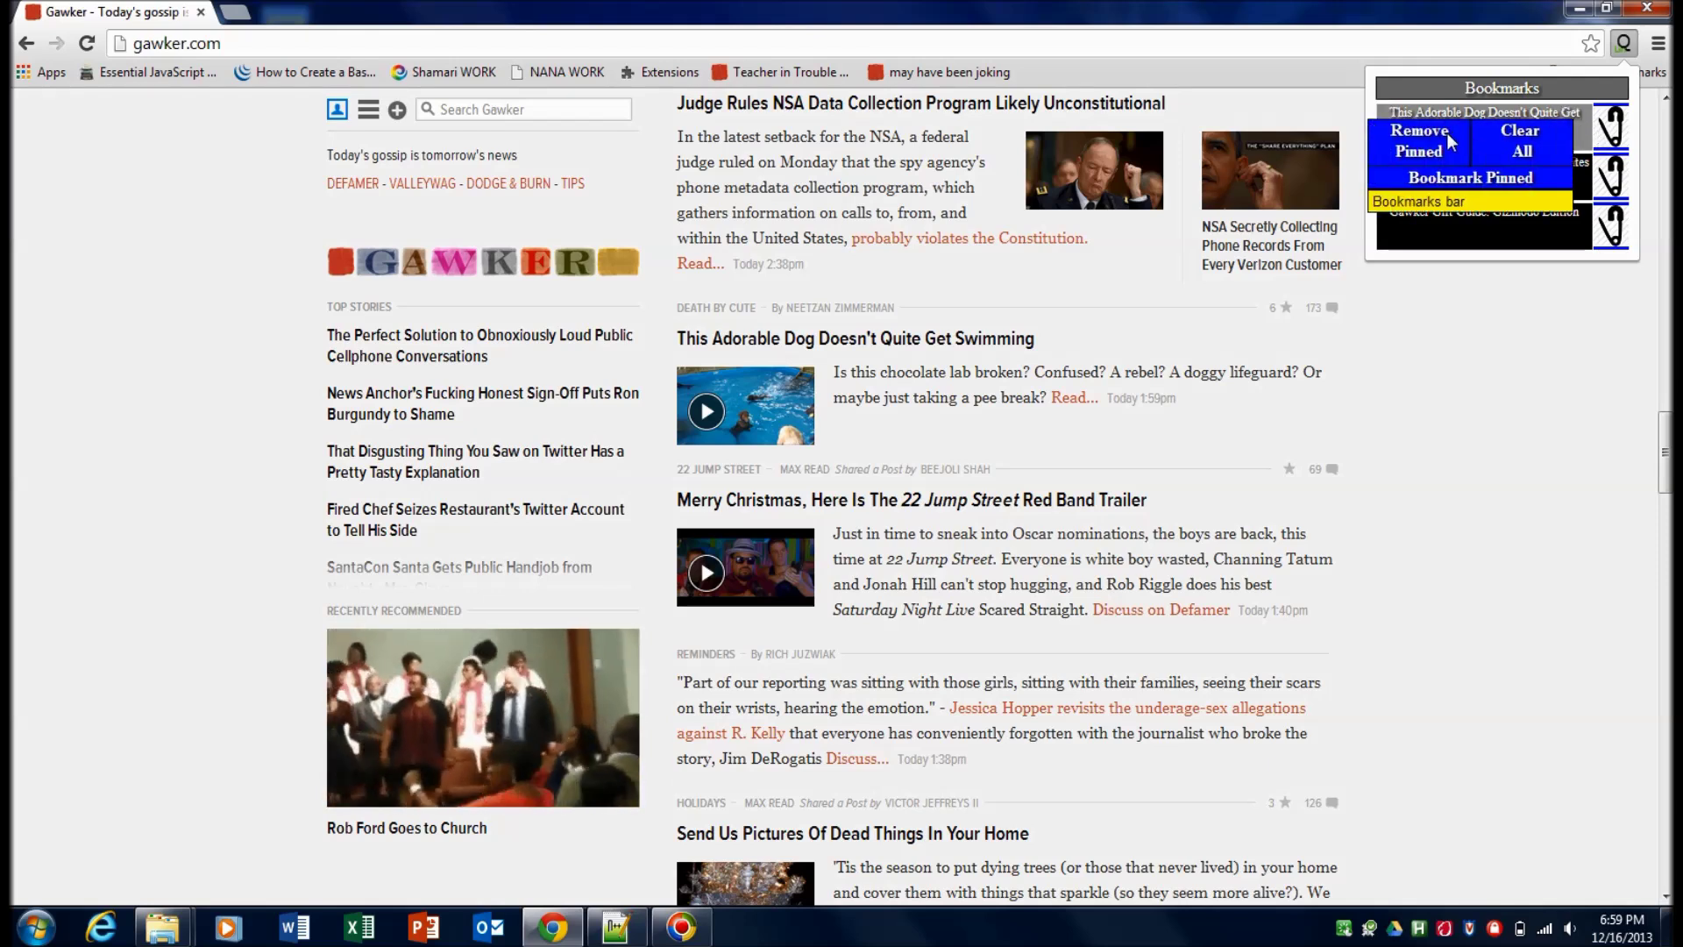
{"action": "left_click", "coordinate": [1460, 200]}
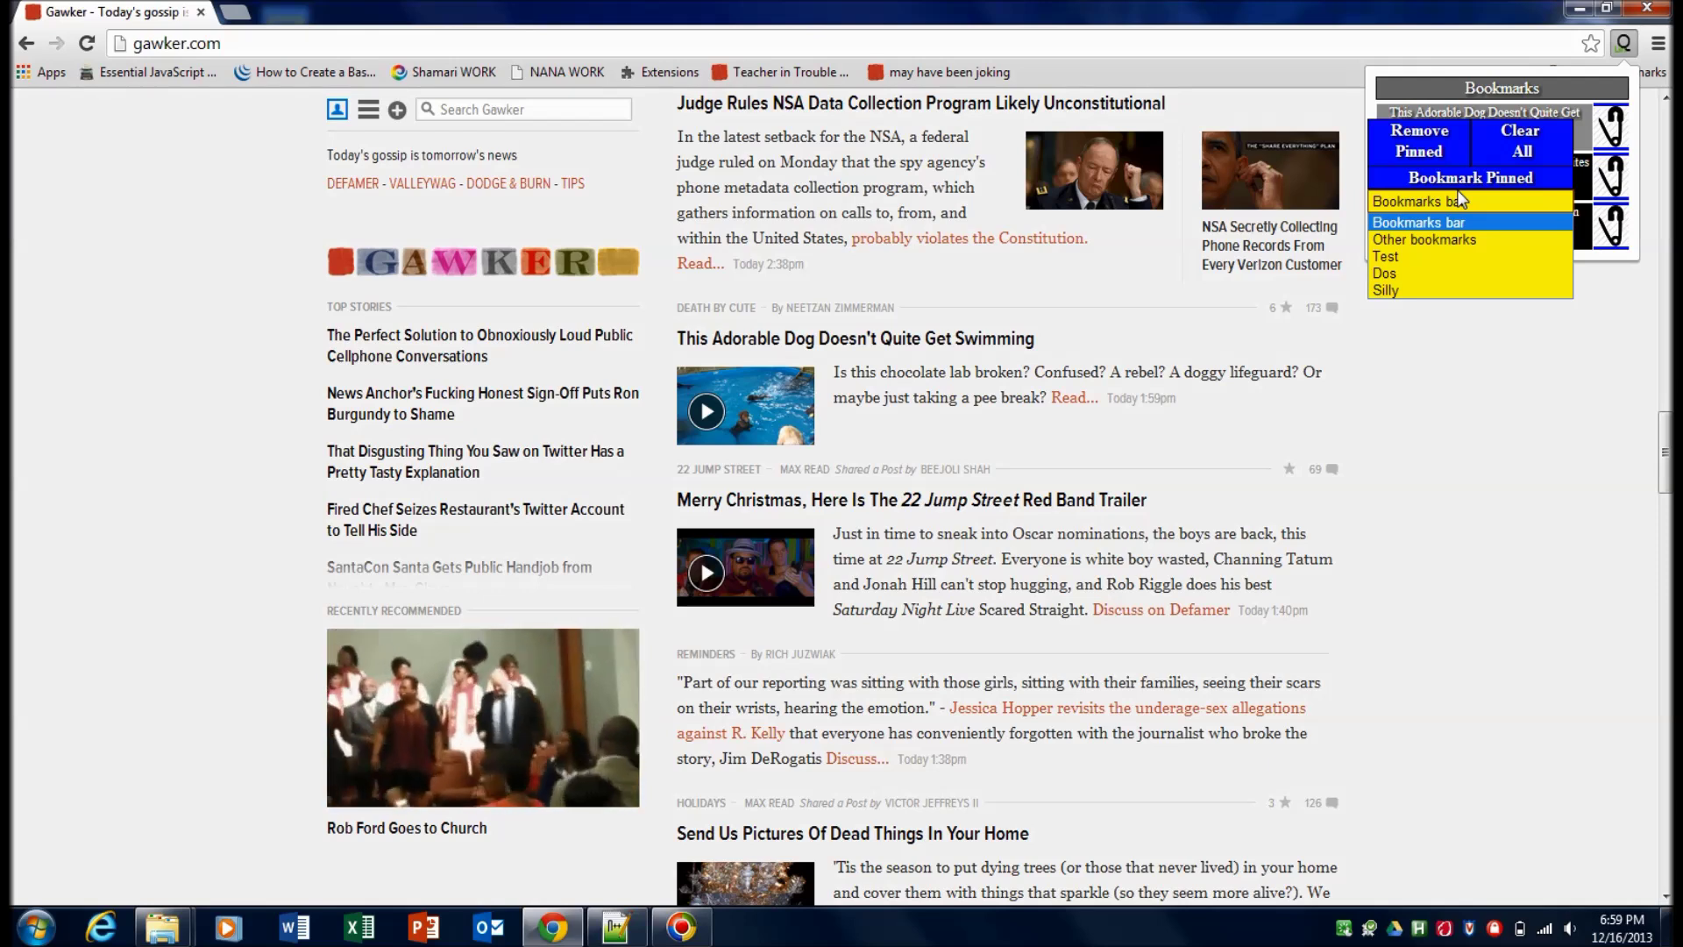
{"action": "left_click", "coordinate": [1450, 272]}
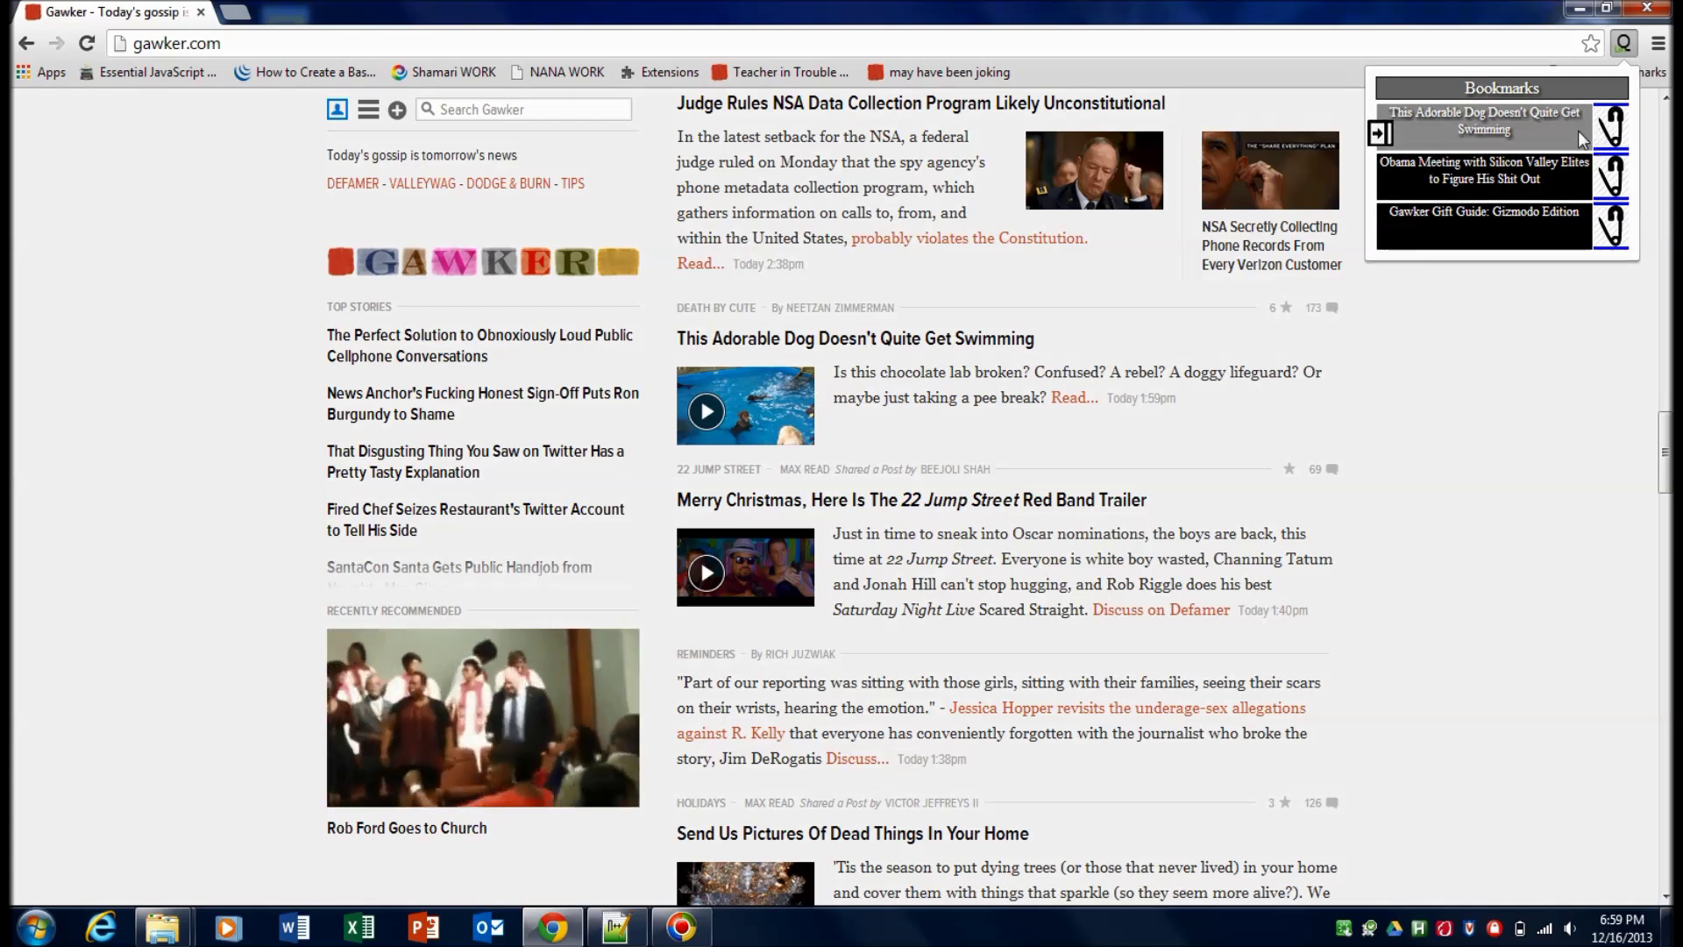
{"action": "left_click", "coordinate": [1380, 133]}
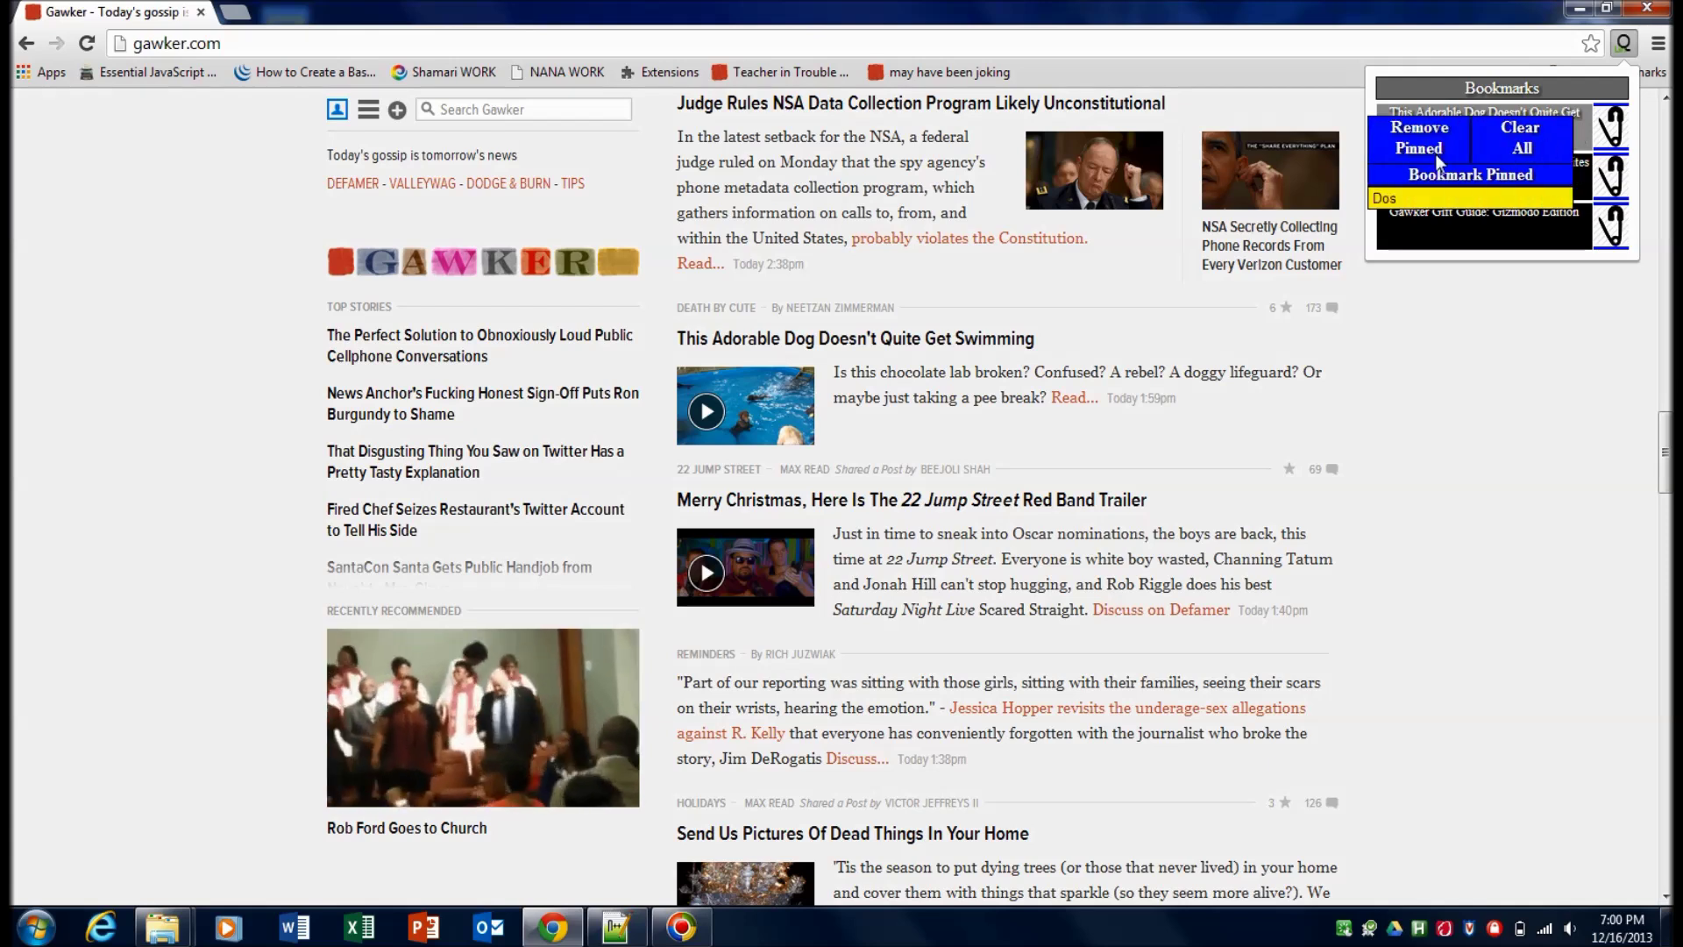
{"action": "left_click", "coordinate": [1604, 145]}
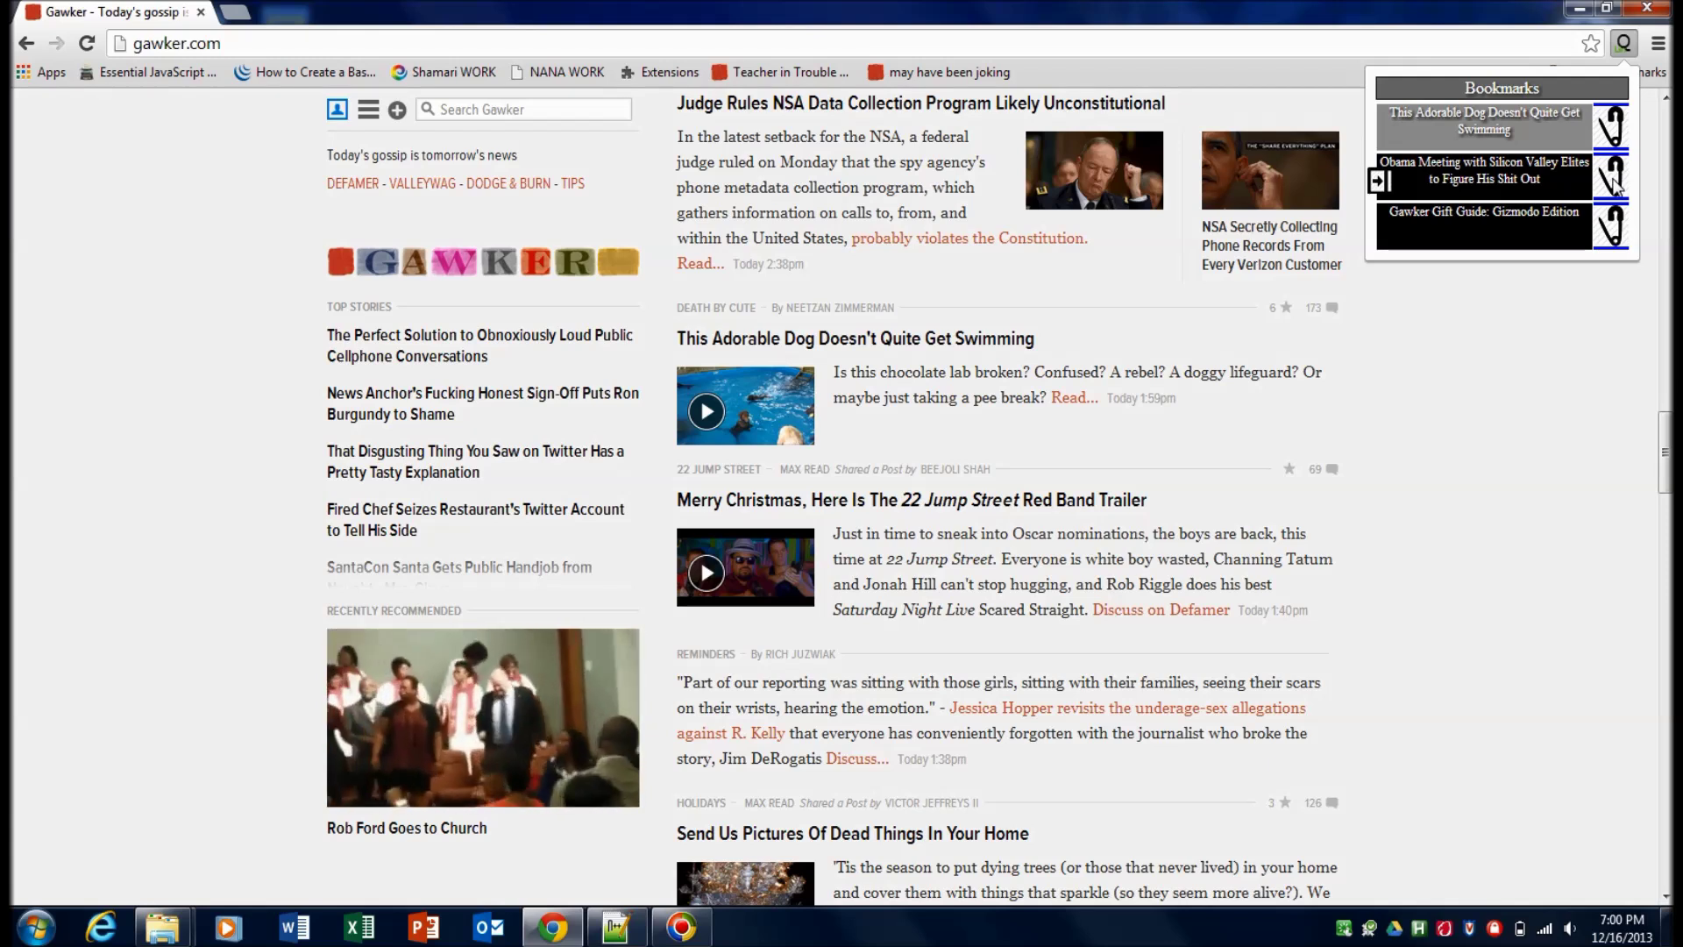
Bookmark the queued "Obama Meeting with Silicon Valley Elites" entry, and check the Dos folder in the bookmarks list
{"action": "right_click", "coordinate": [1613, 183]}
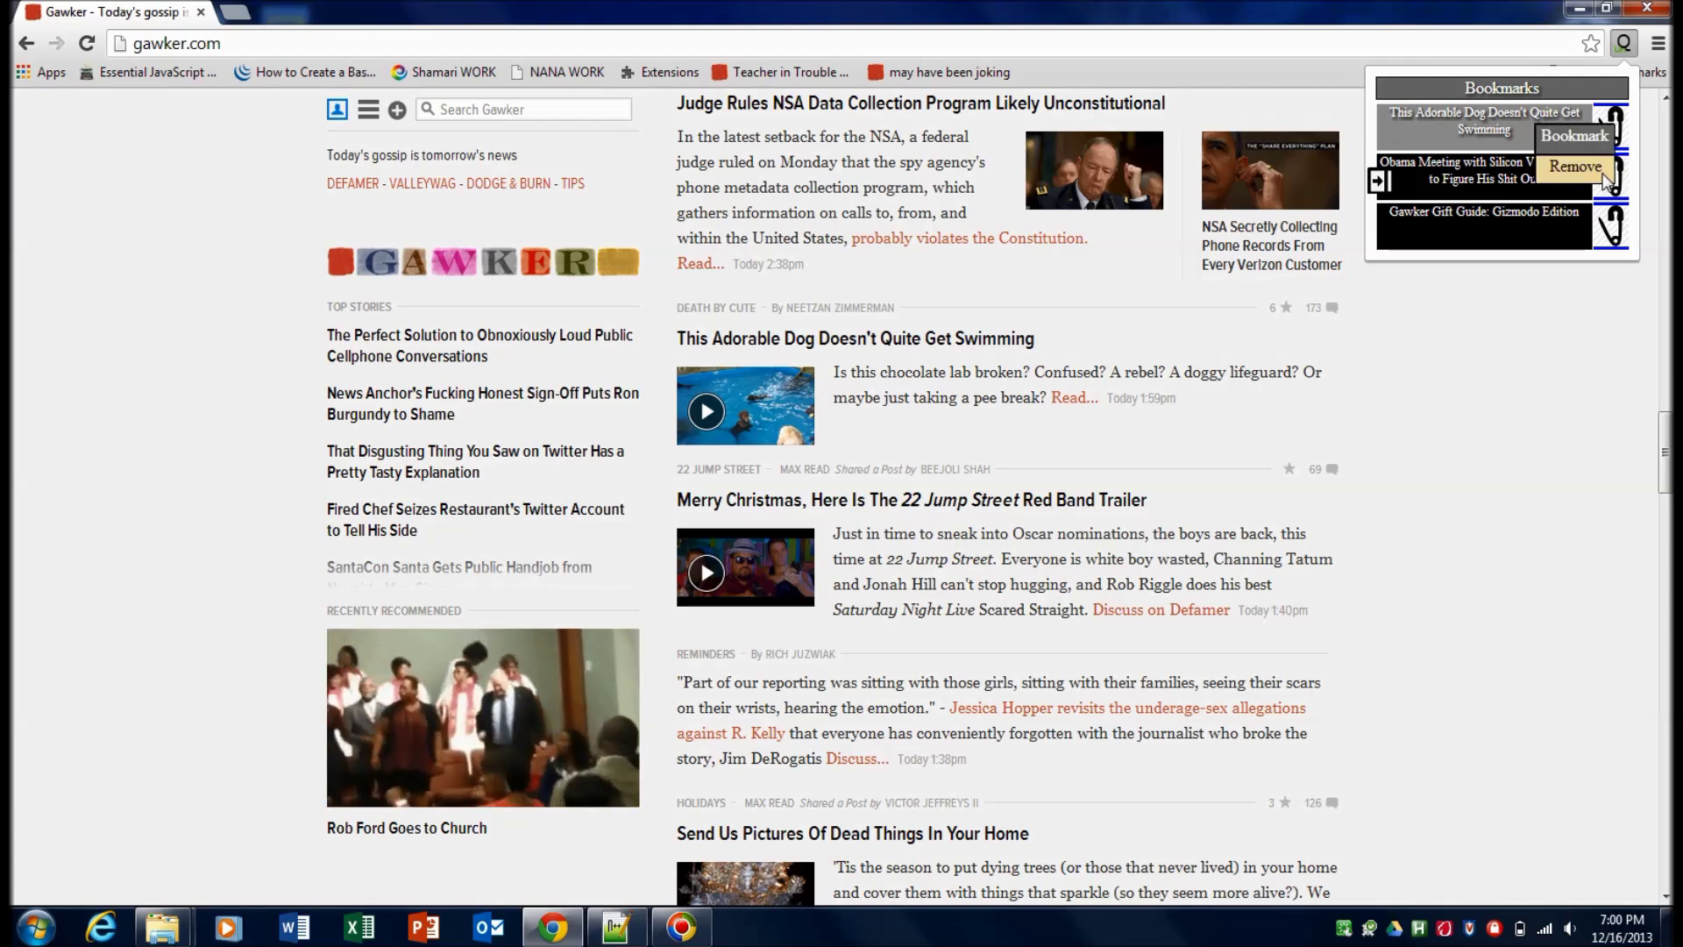
{"action": "left_click", "coordinate": [1570, 135]}
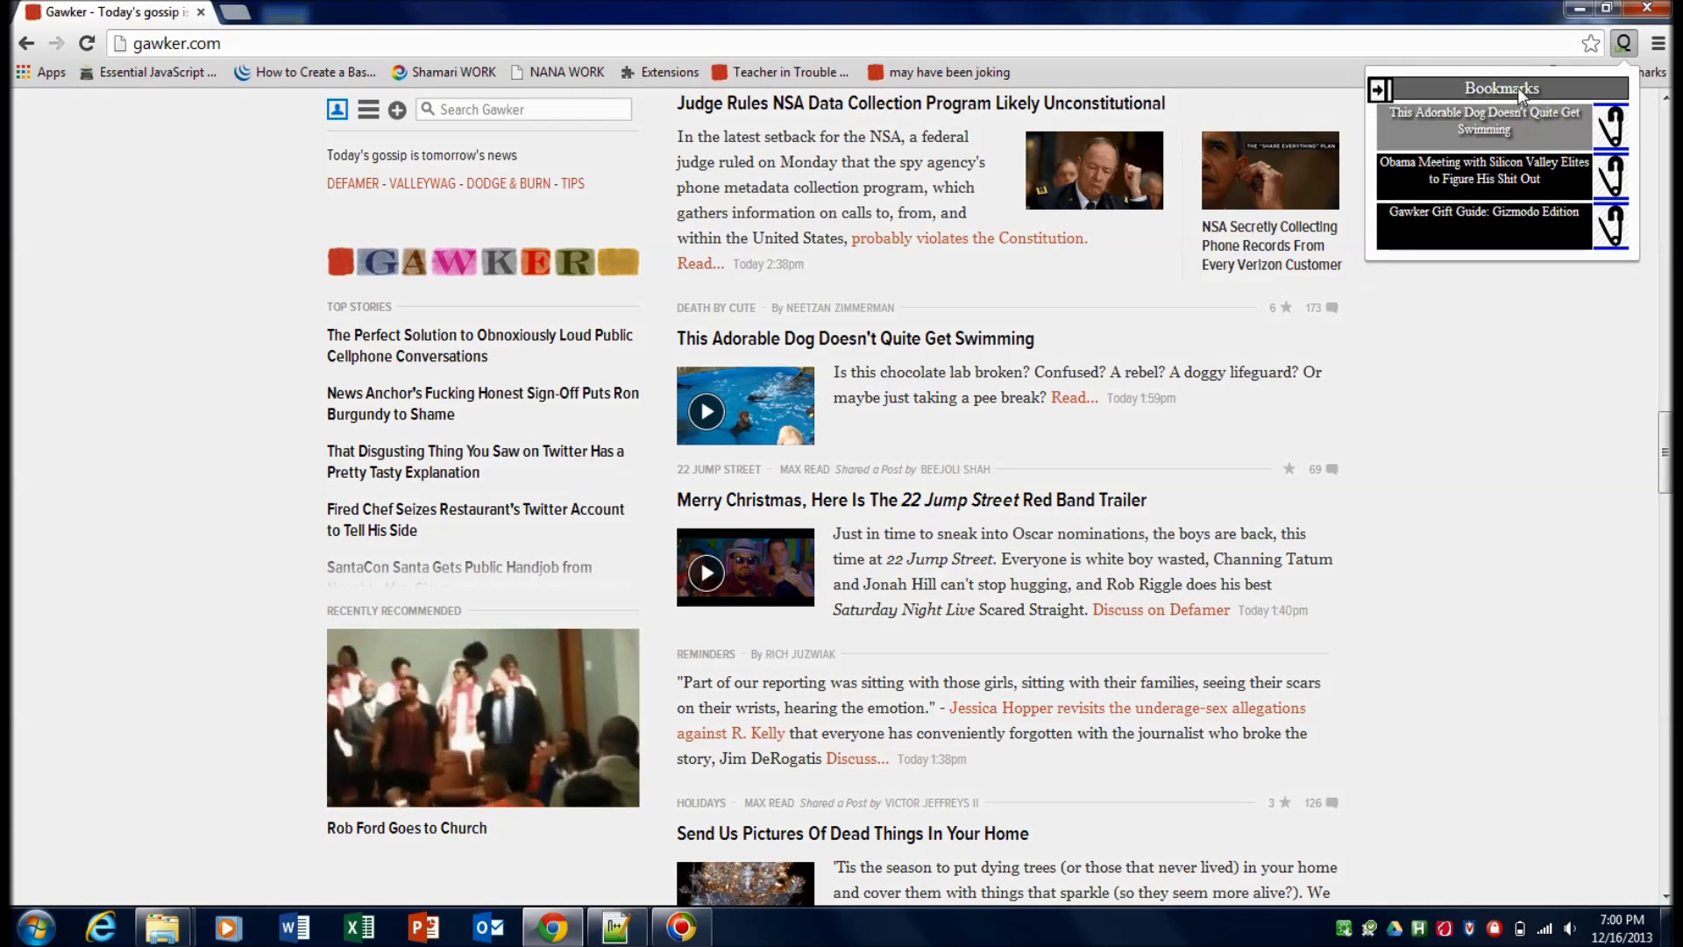
{"action": "left_click", "coordinate": [1517, 87]}
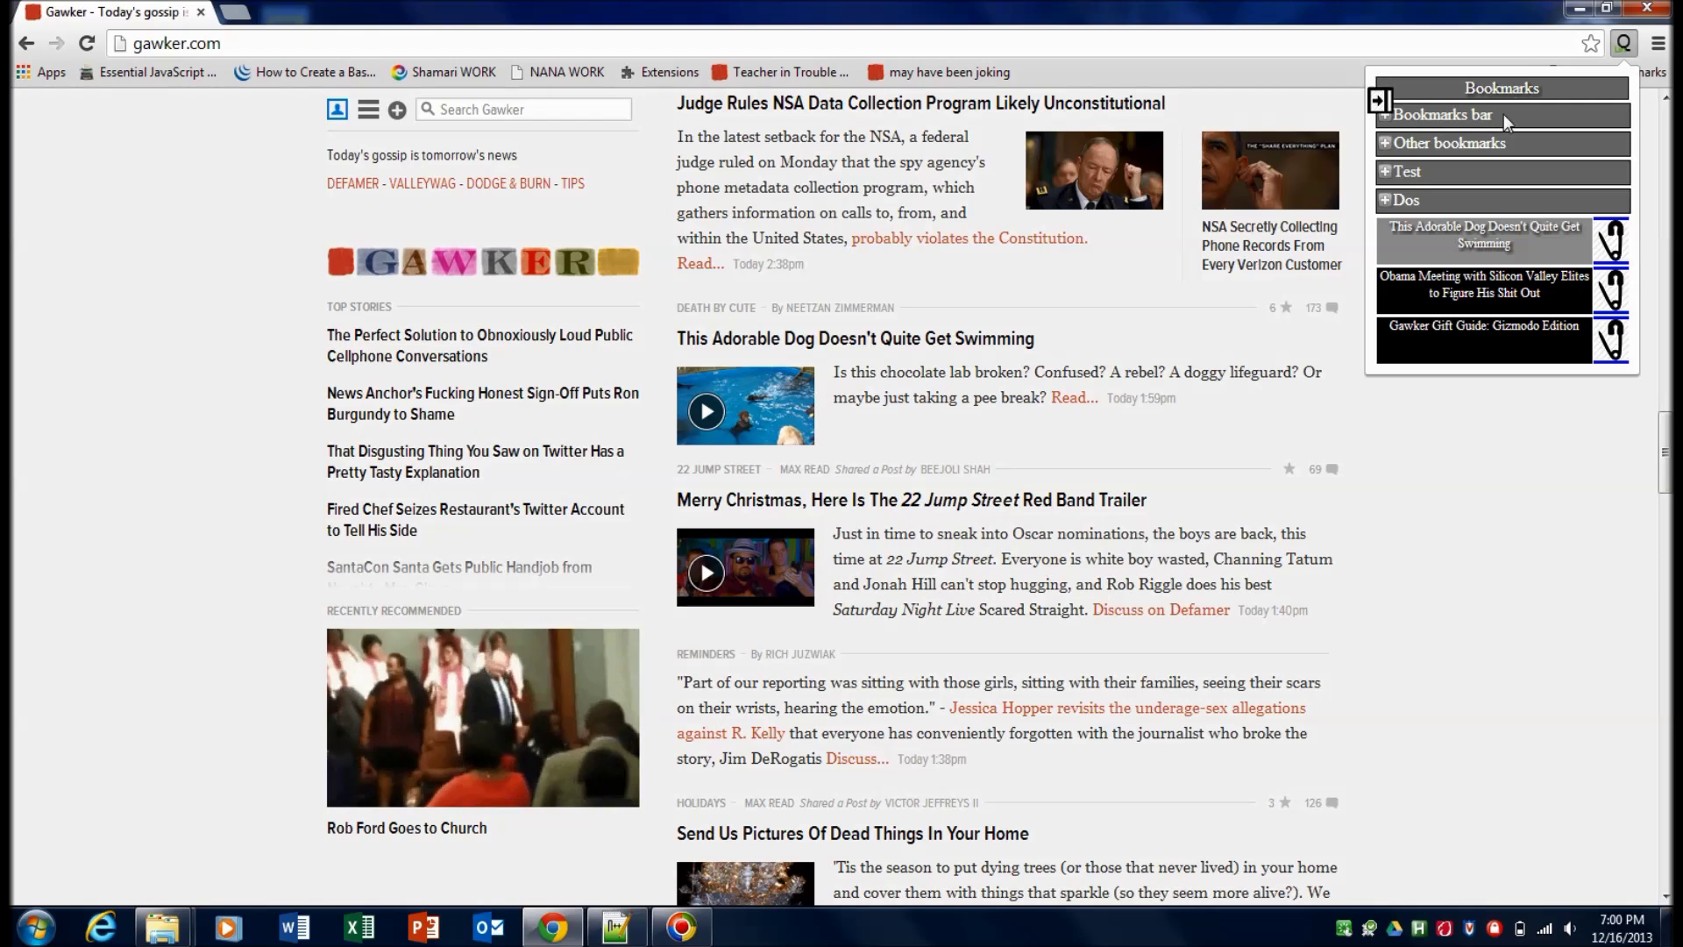
{"action": "left_click", "coordinate": [1427, 197]}
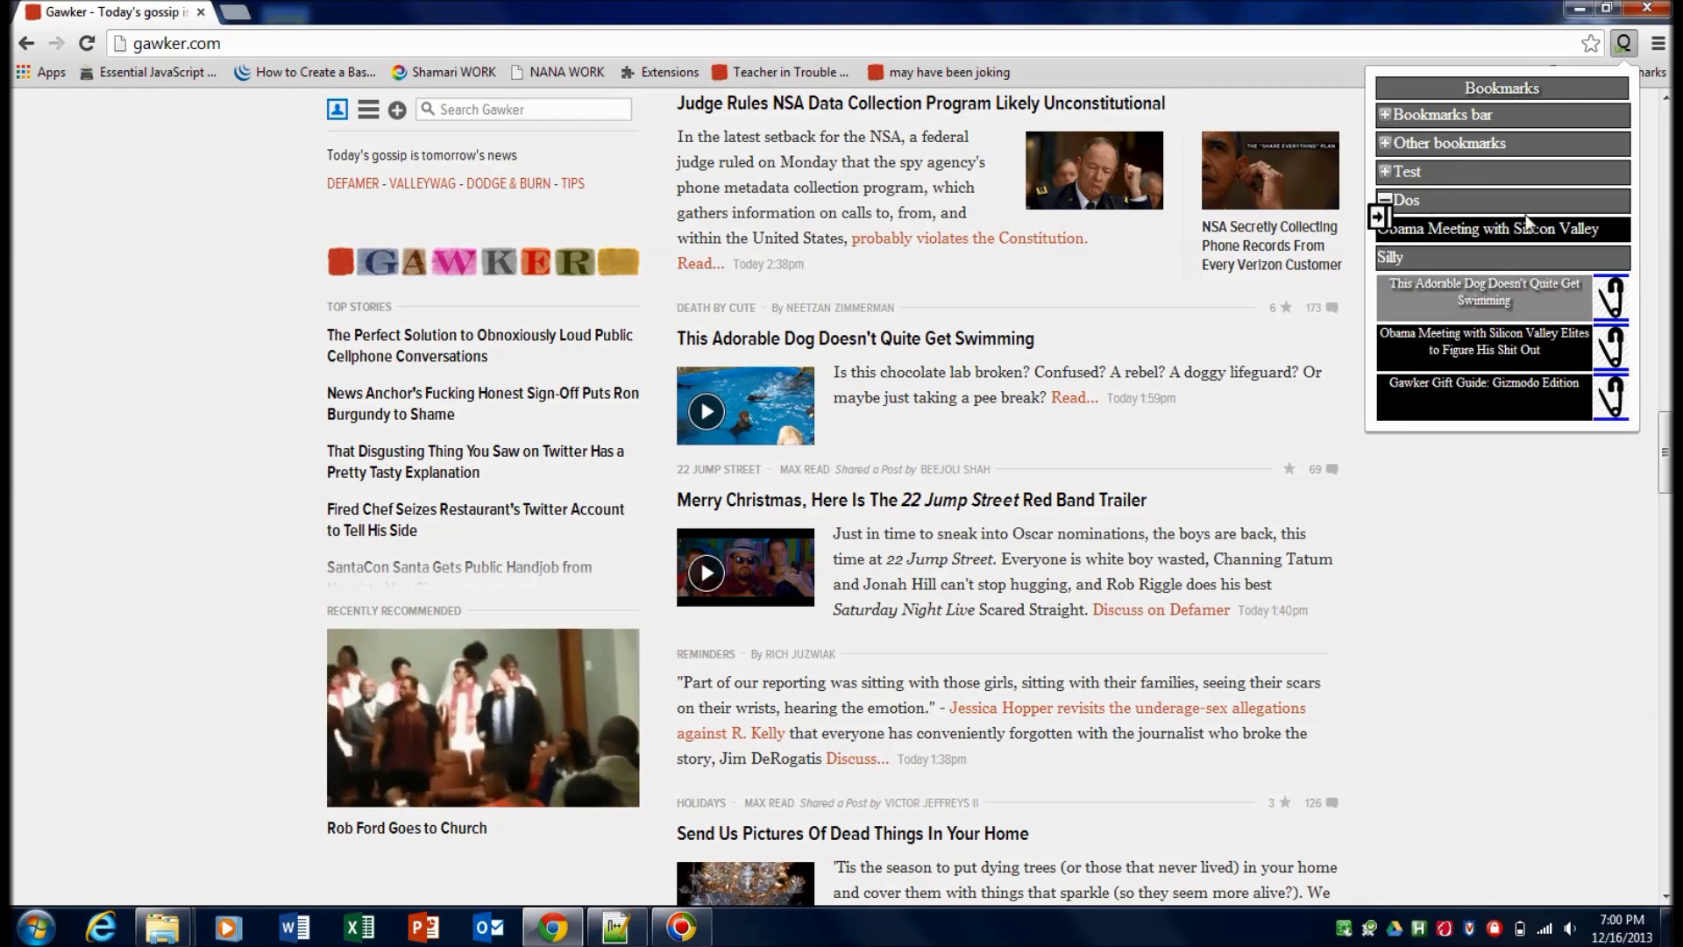
{"action": "left_click", "coordinate": [1470, 207]}
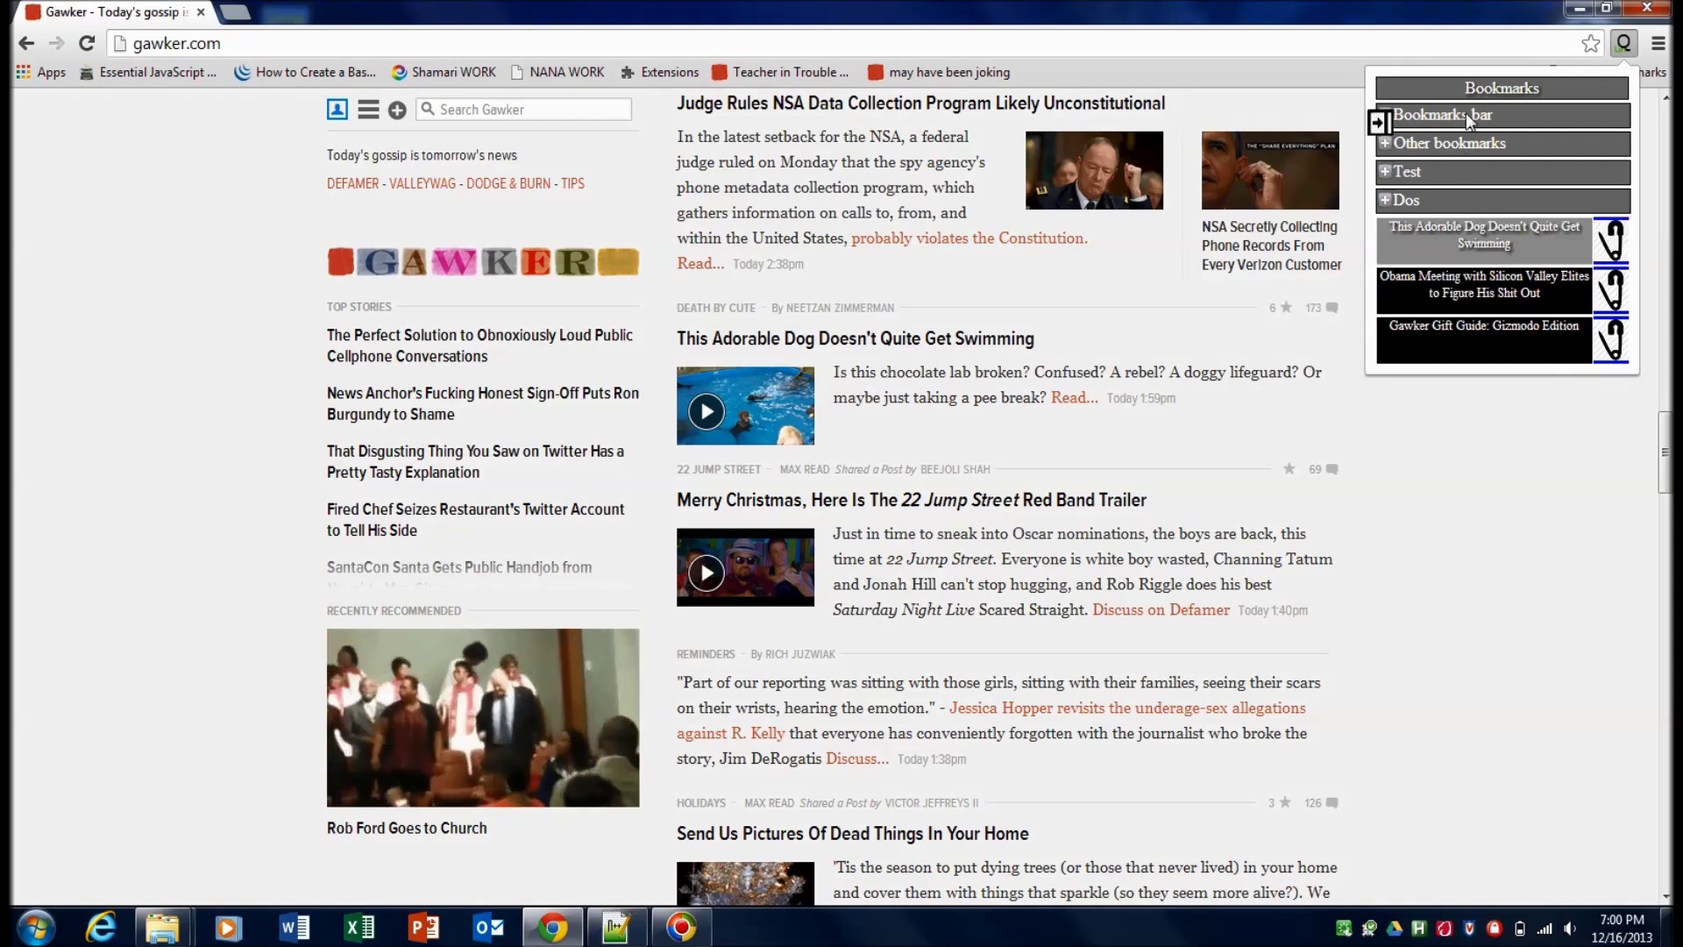
{"action": "left_click", "coordinate": [1481, 88]}
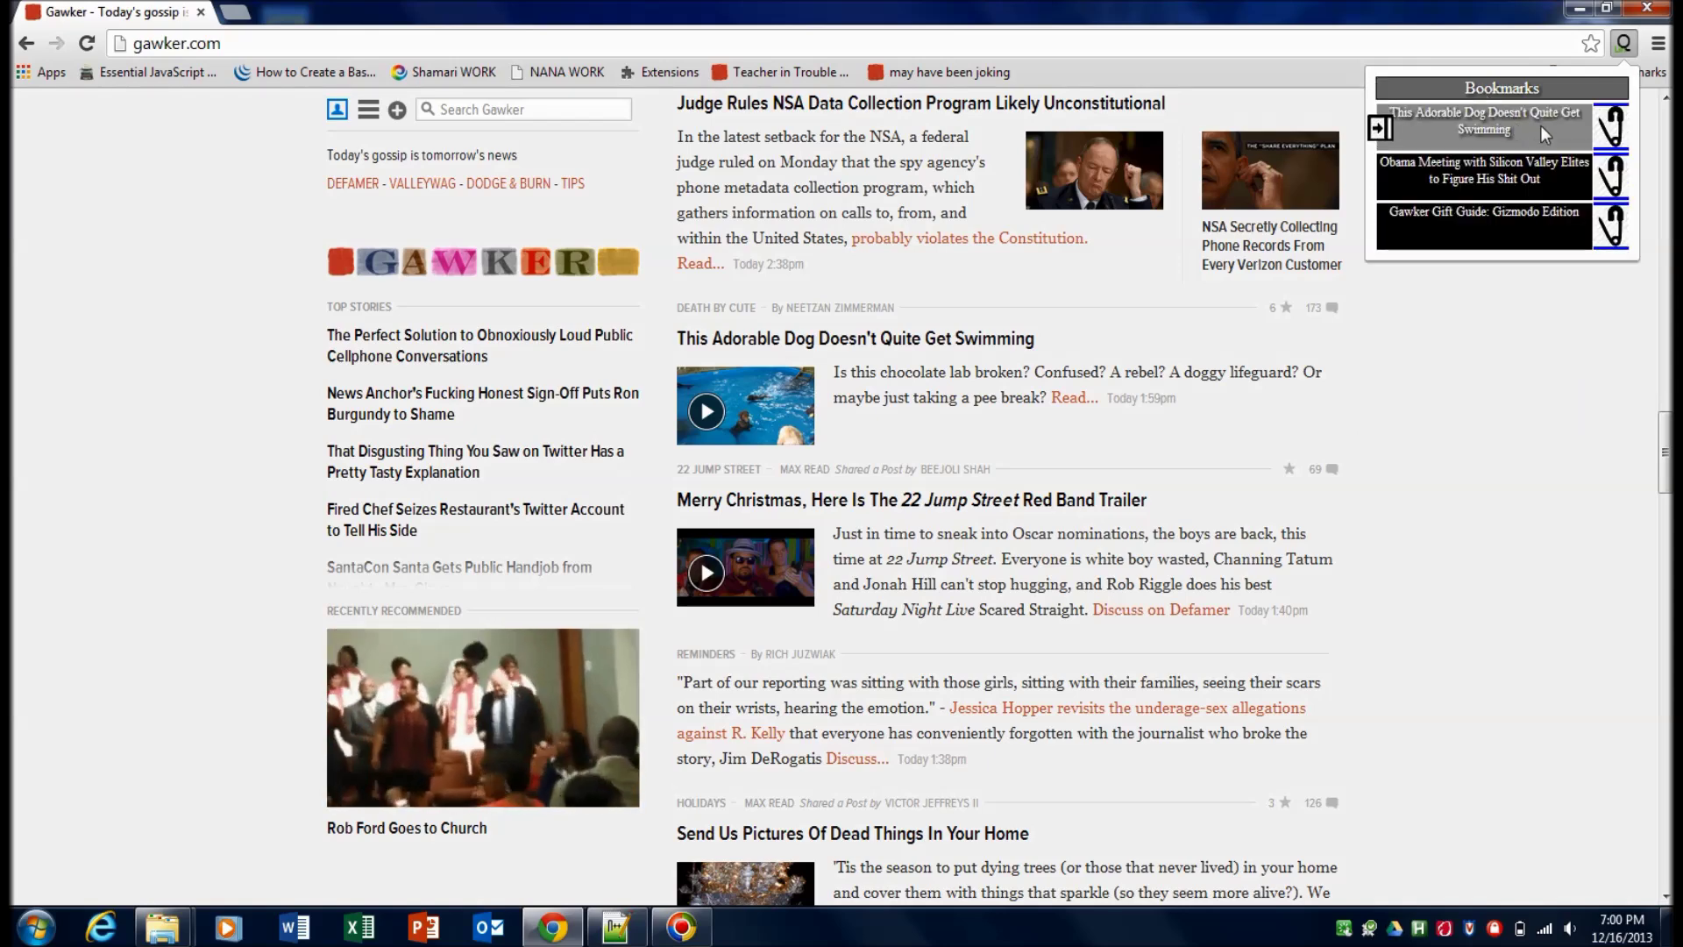
Pin the "This Adorable Dog Doesn't Quite Get Swimming" and "Gawker Gift Guide: Gizmodo Edition" entries and bookmark the pinned entries into Dos
{"action": "mouse_move", "coordinate": [1554, 109]}
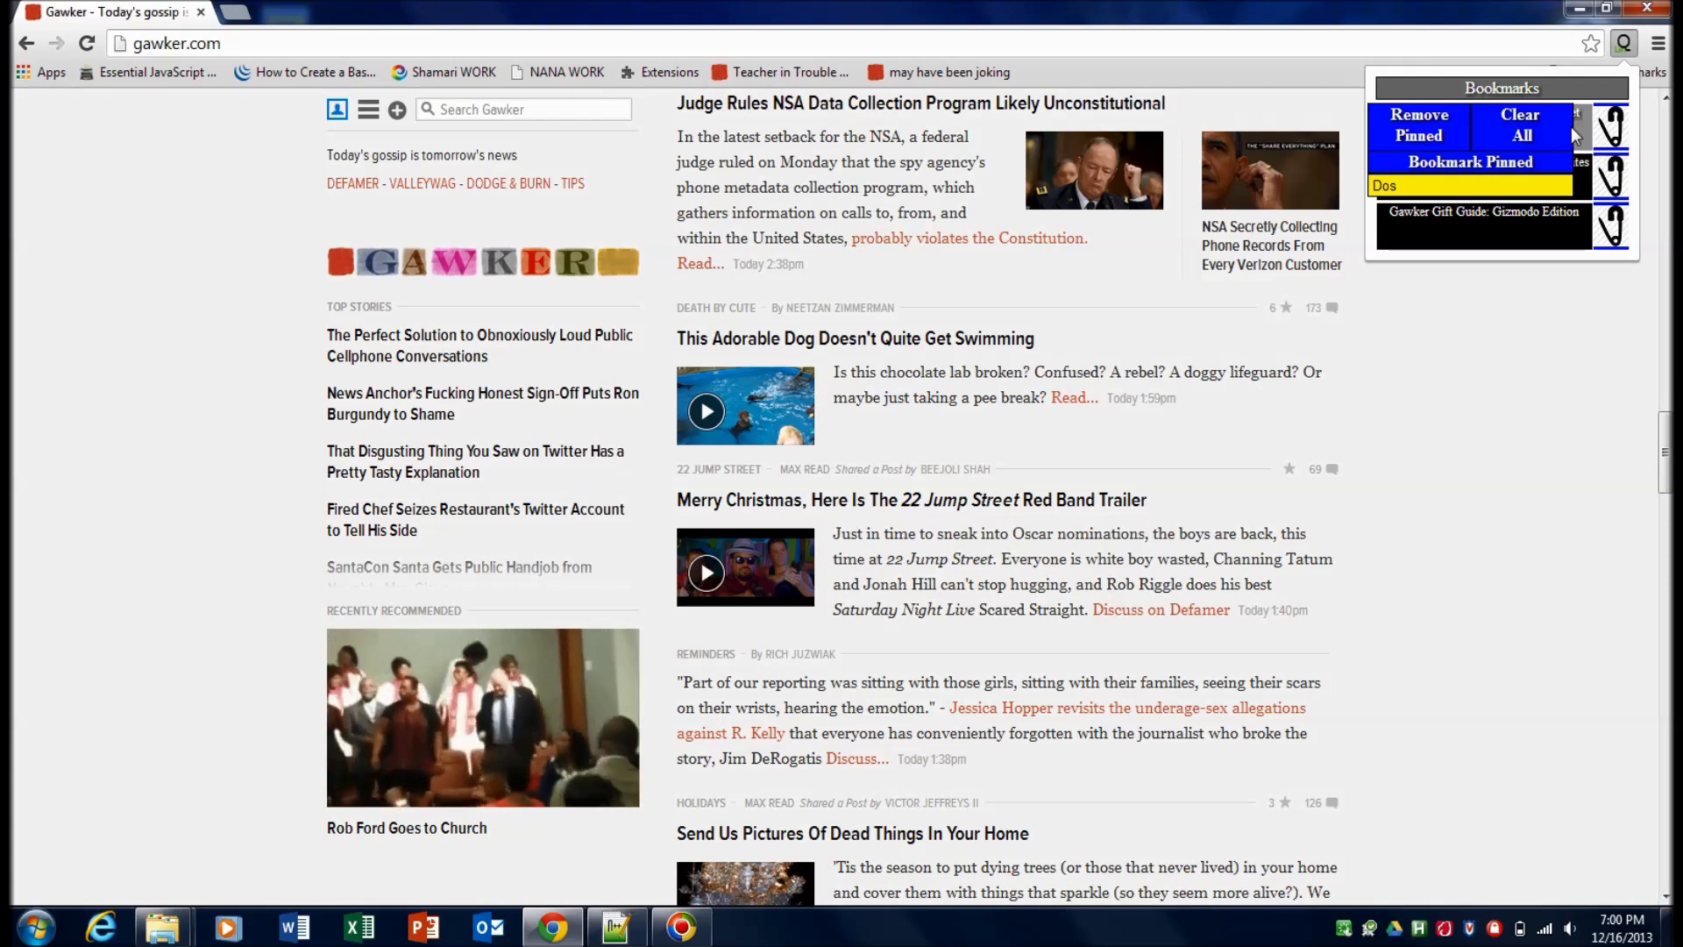
{"action": "left_click", "coordinate": [1596, 131]}
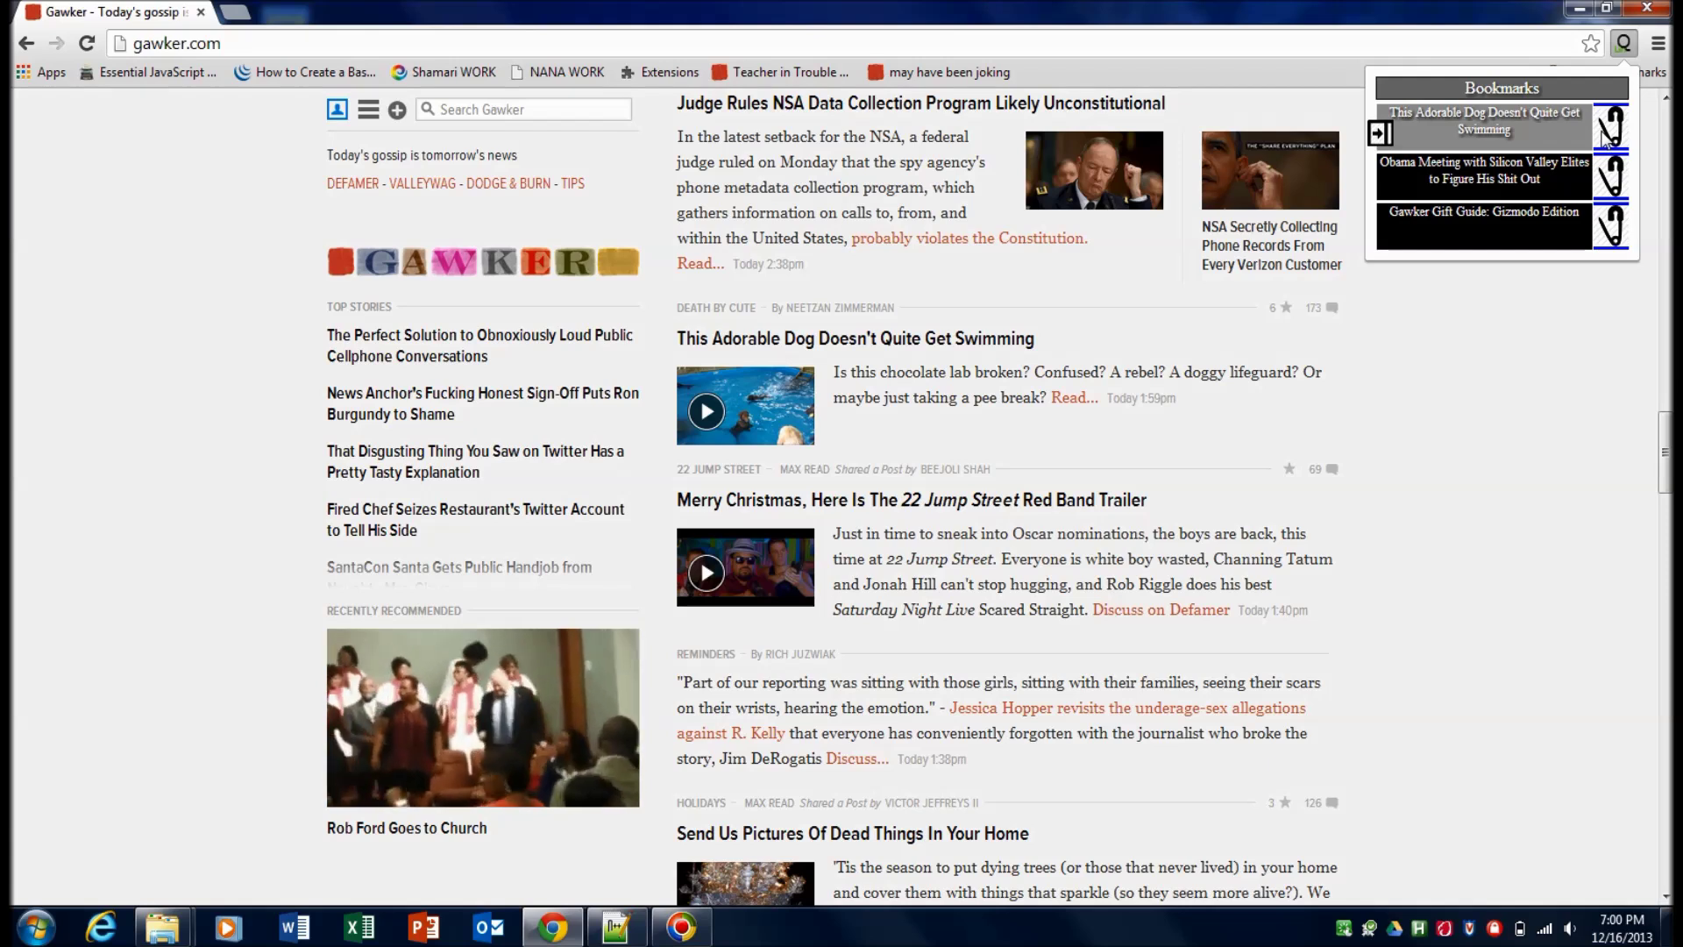
{"action": "left_click", "coordinate": [1604, 131]}
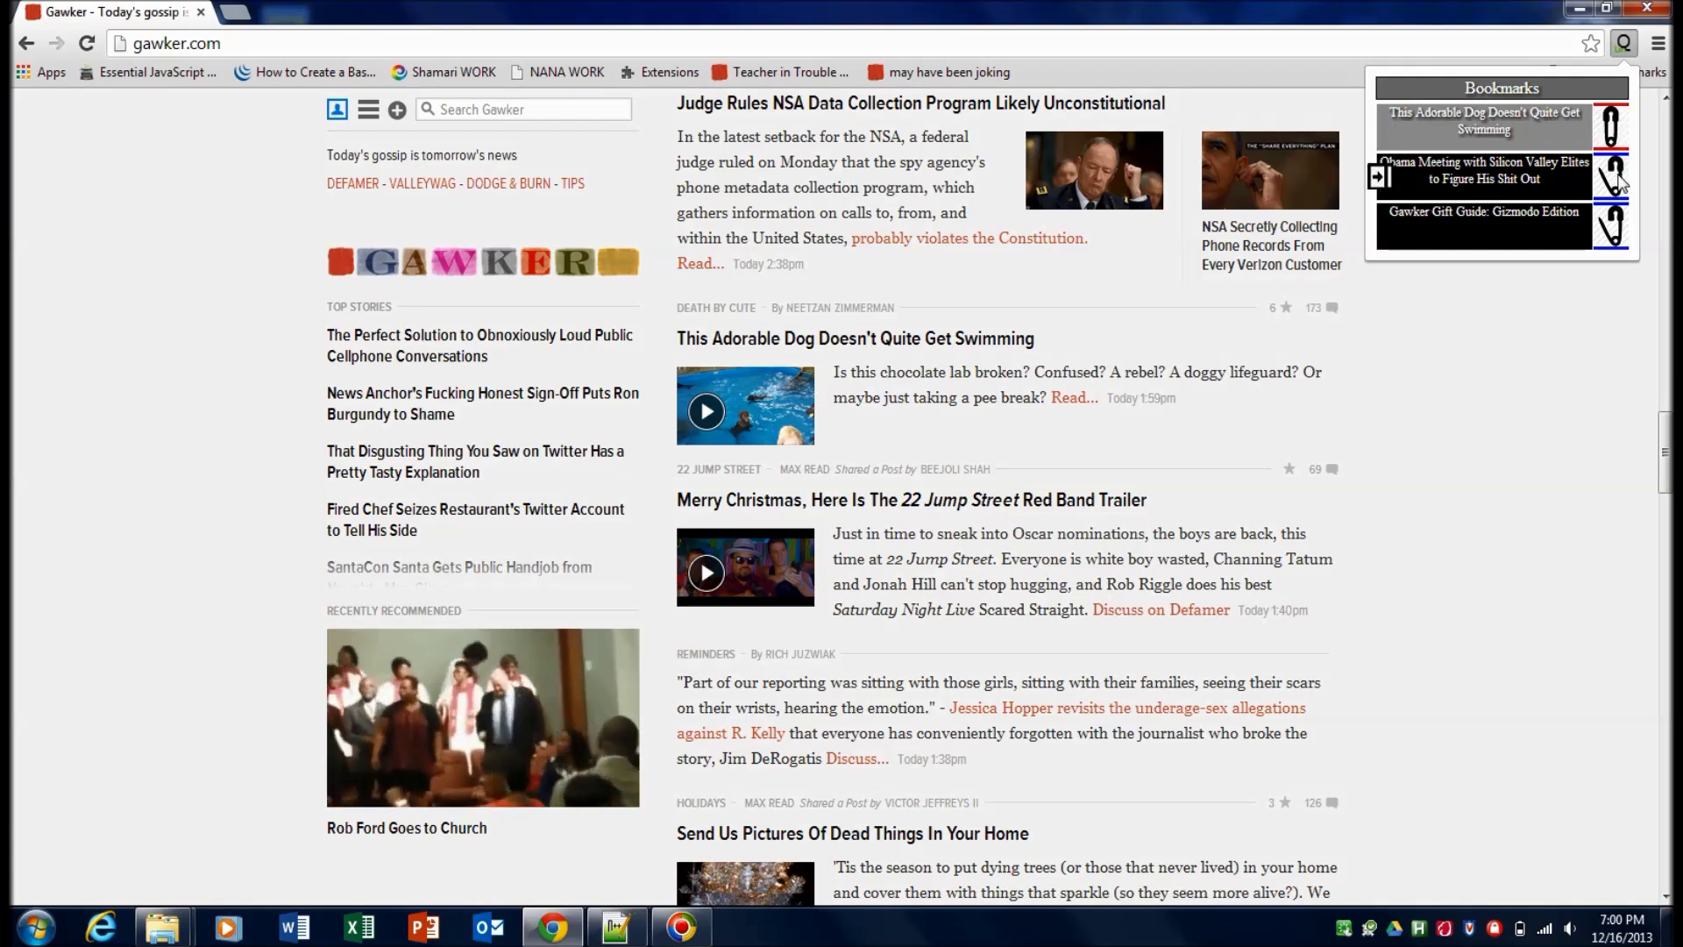
{"action": "left_click", "coordinate": [1611, 226]}
{"action": "mouse_move", "coordinate": [1381, 140]}
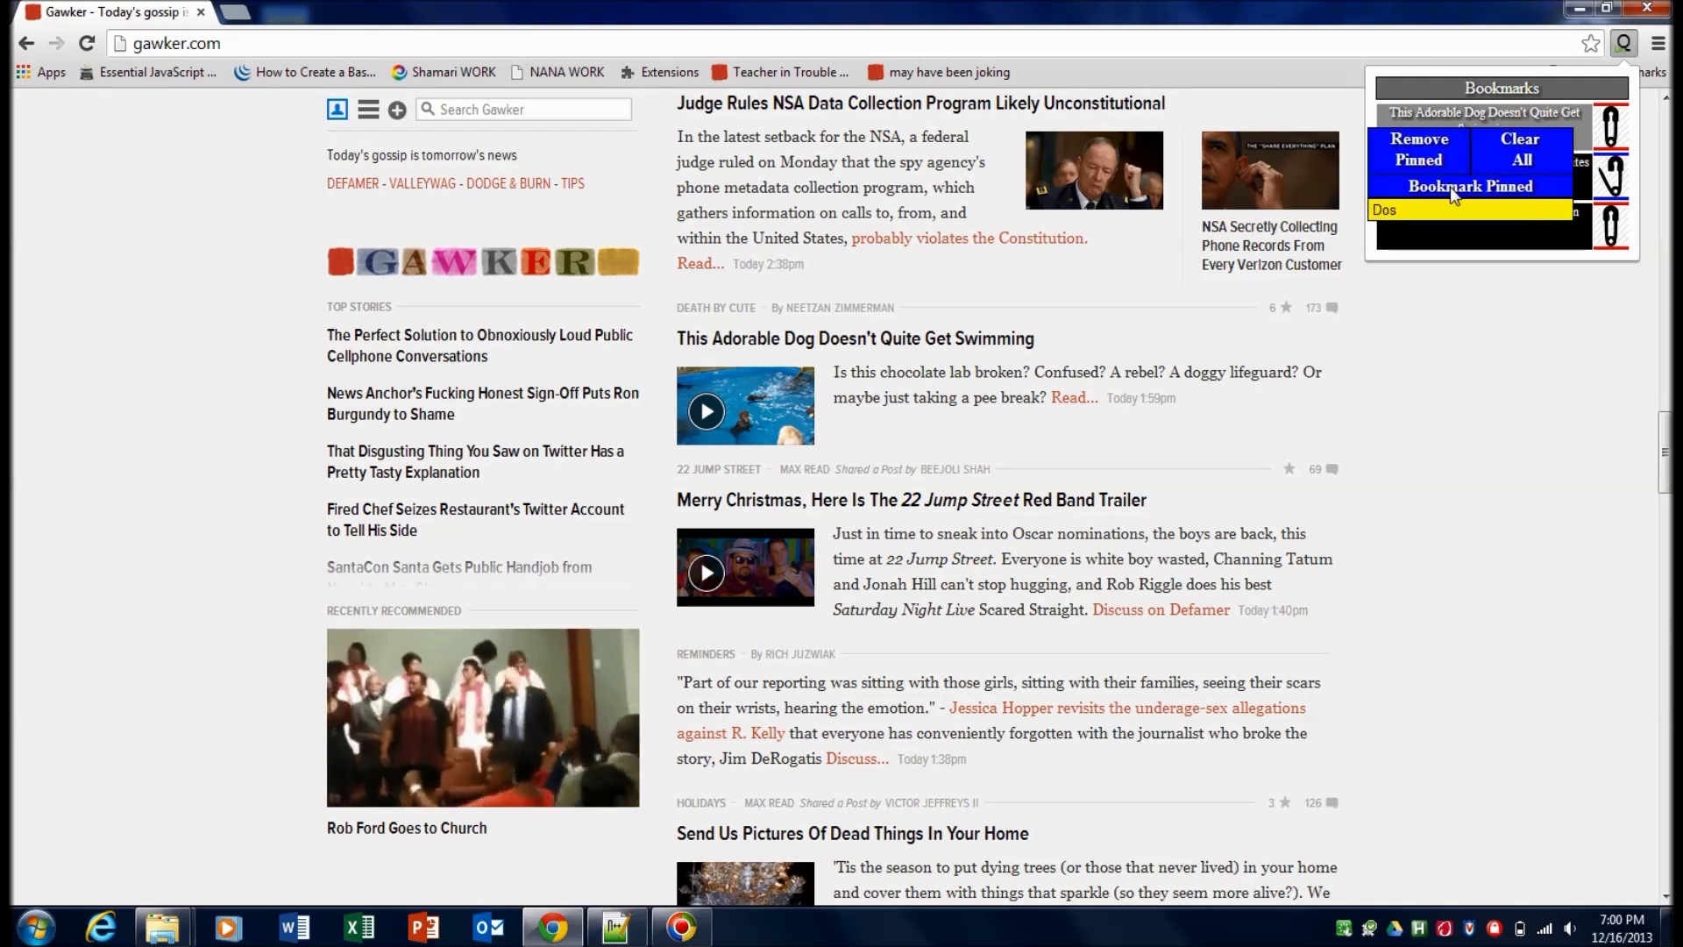
{"action": "left_click", "coordinate": [1450, 187]}
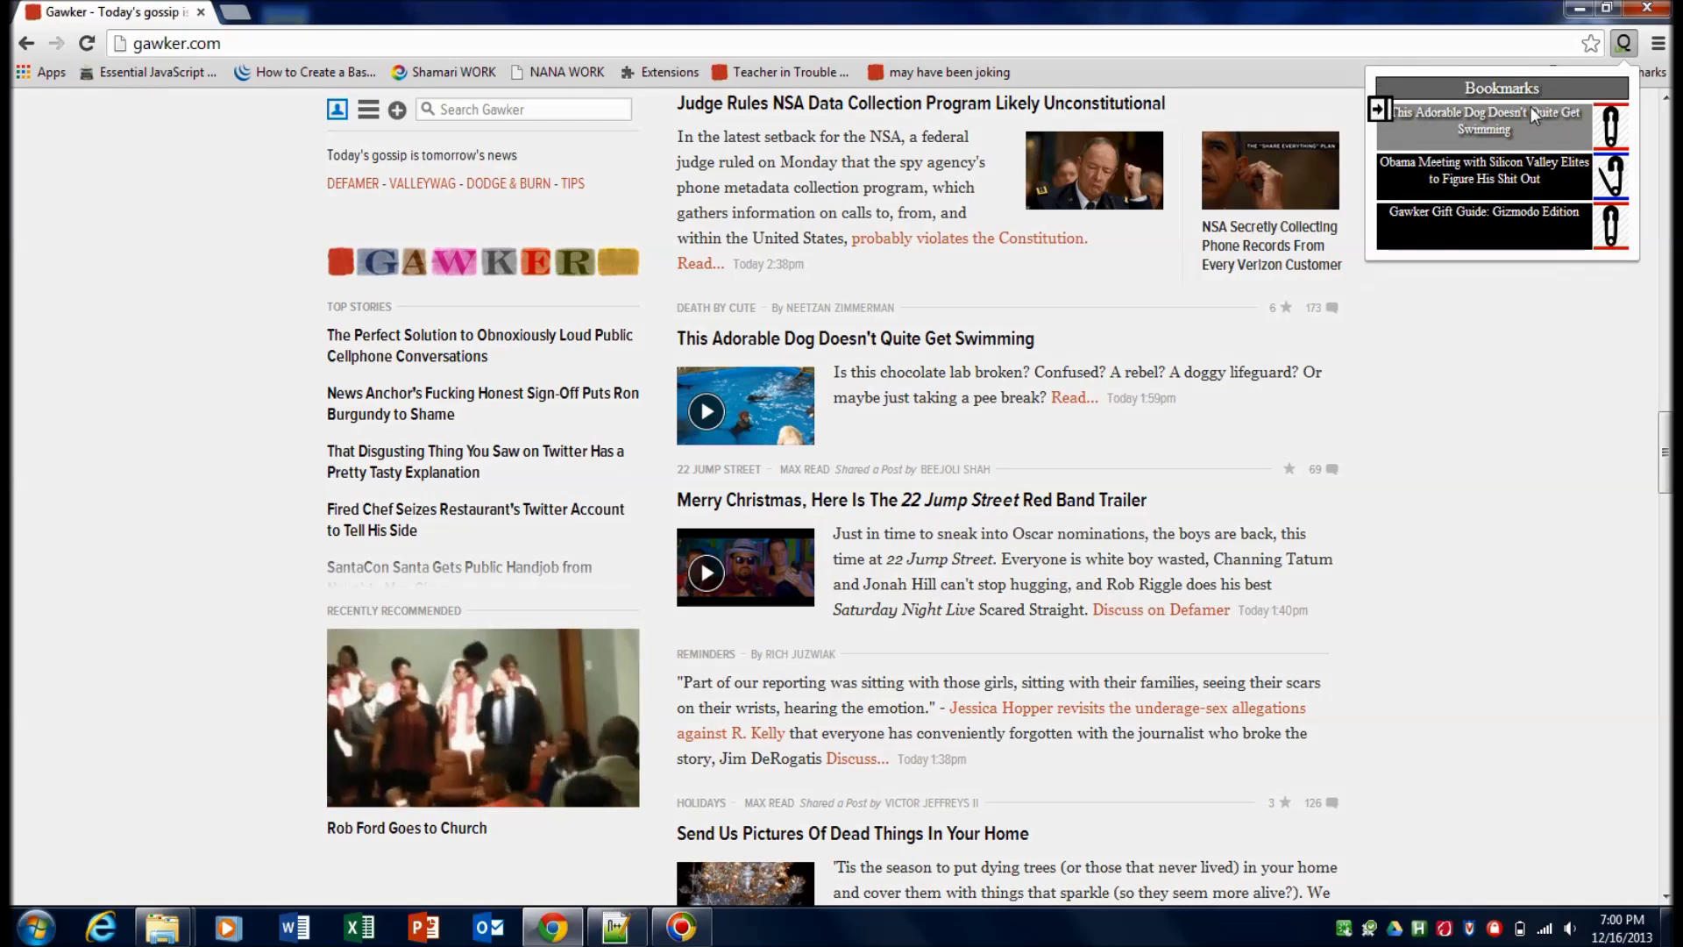
Expand the bookmarks list and its Dos folder to check the saved bookmarks, then collapse both
{"action": "left_click_drag", "start_coordinate": [1554, 136], "coordinate": [1476, 203]}
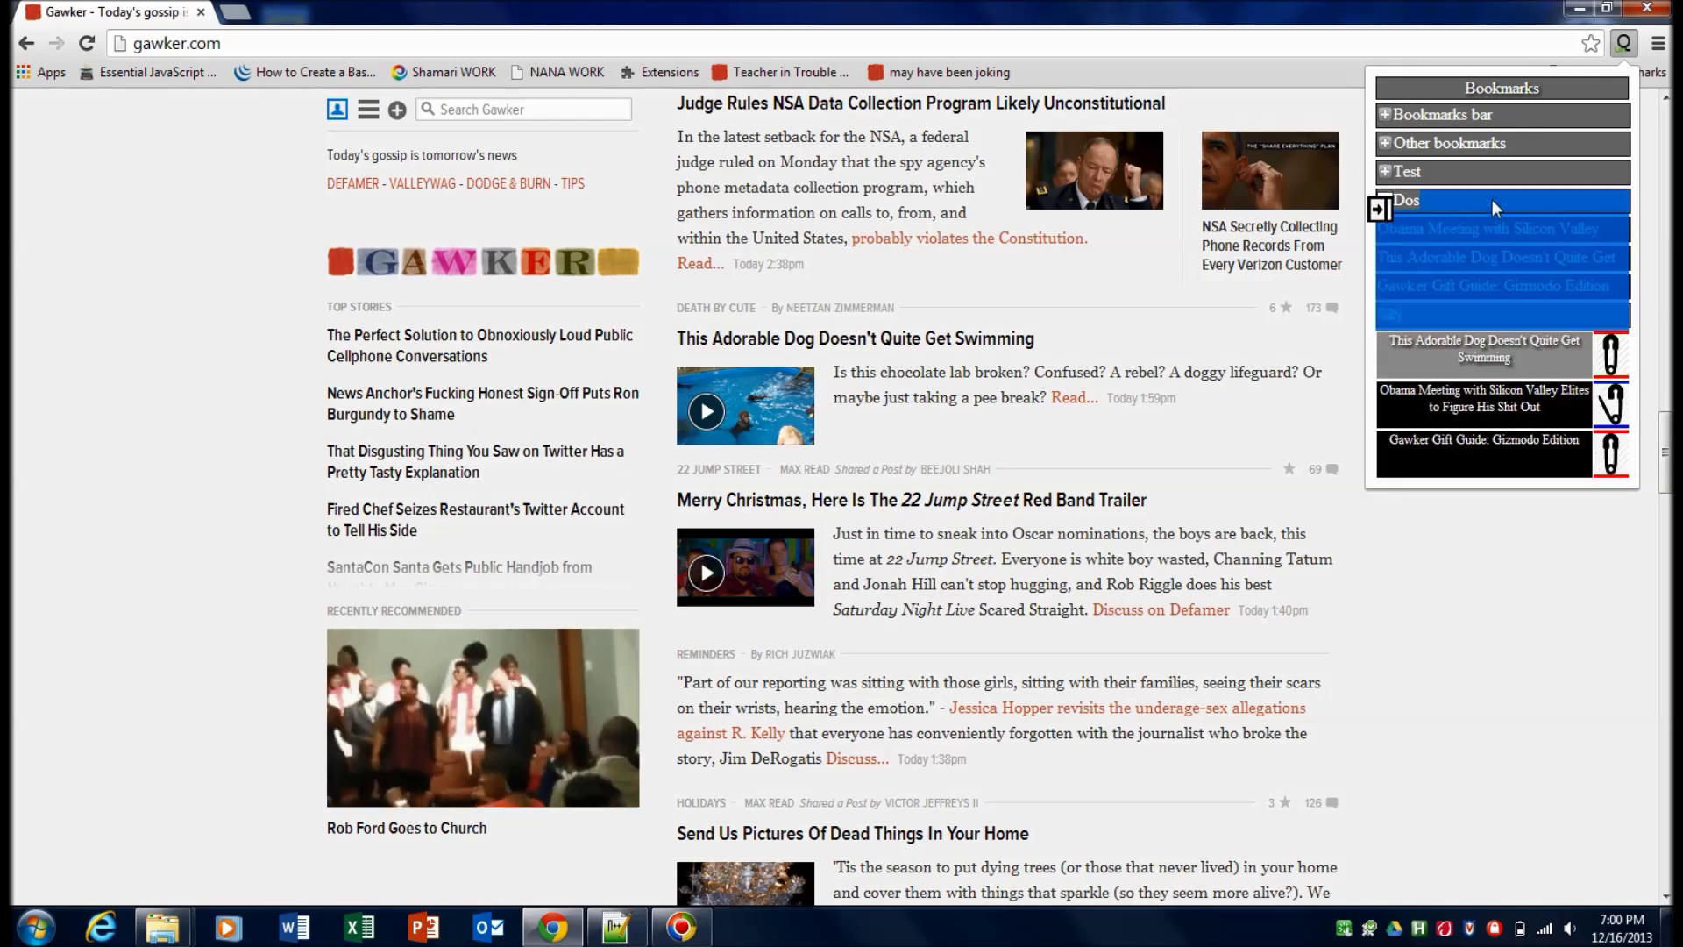
{"action": "left_click", "coordinate": [1492, 198]}
{"action": "left_click", "coordinate": [1491, 194]}
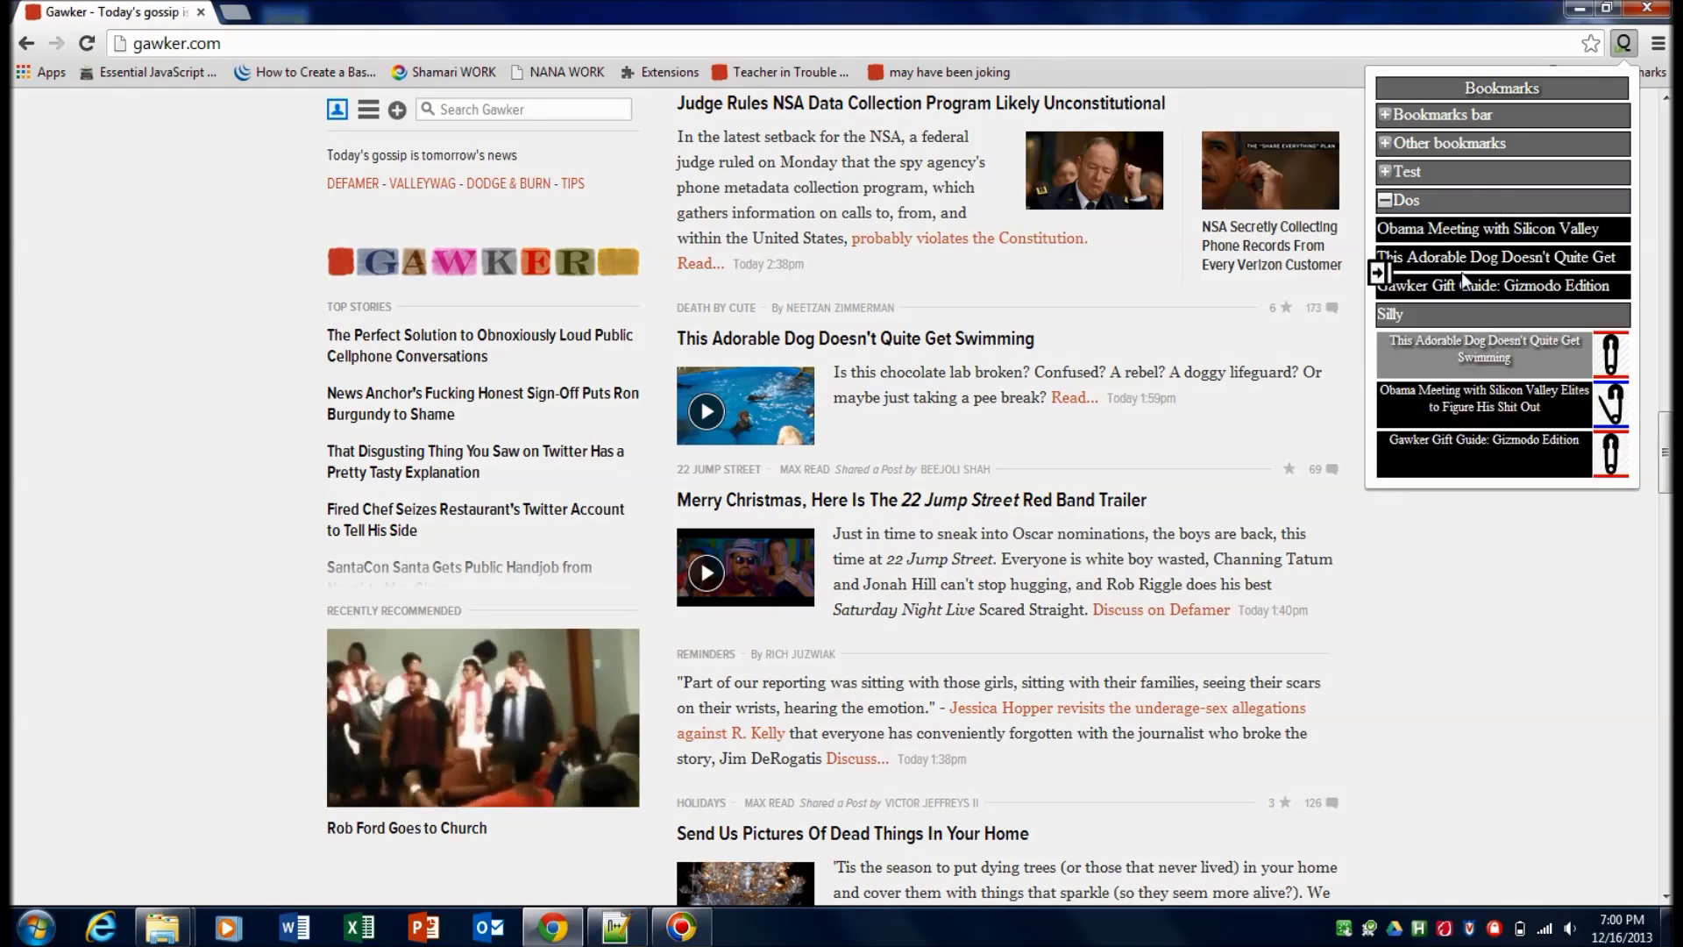
{"action": "left_click", "coordinate": [1490, 202]}
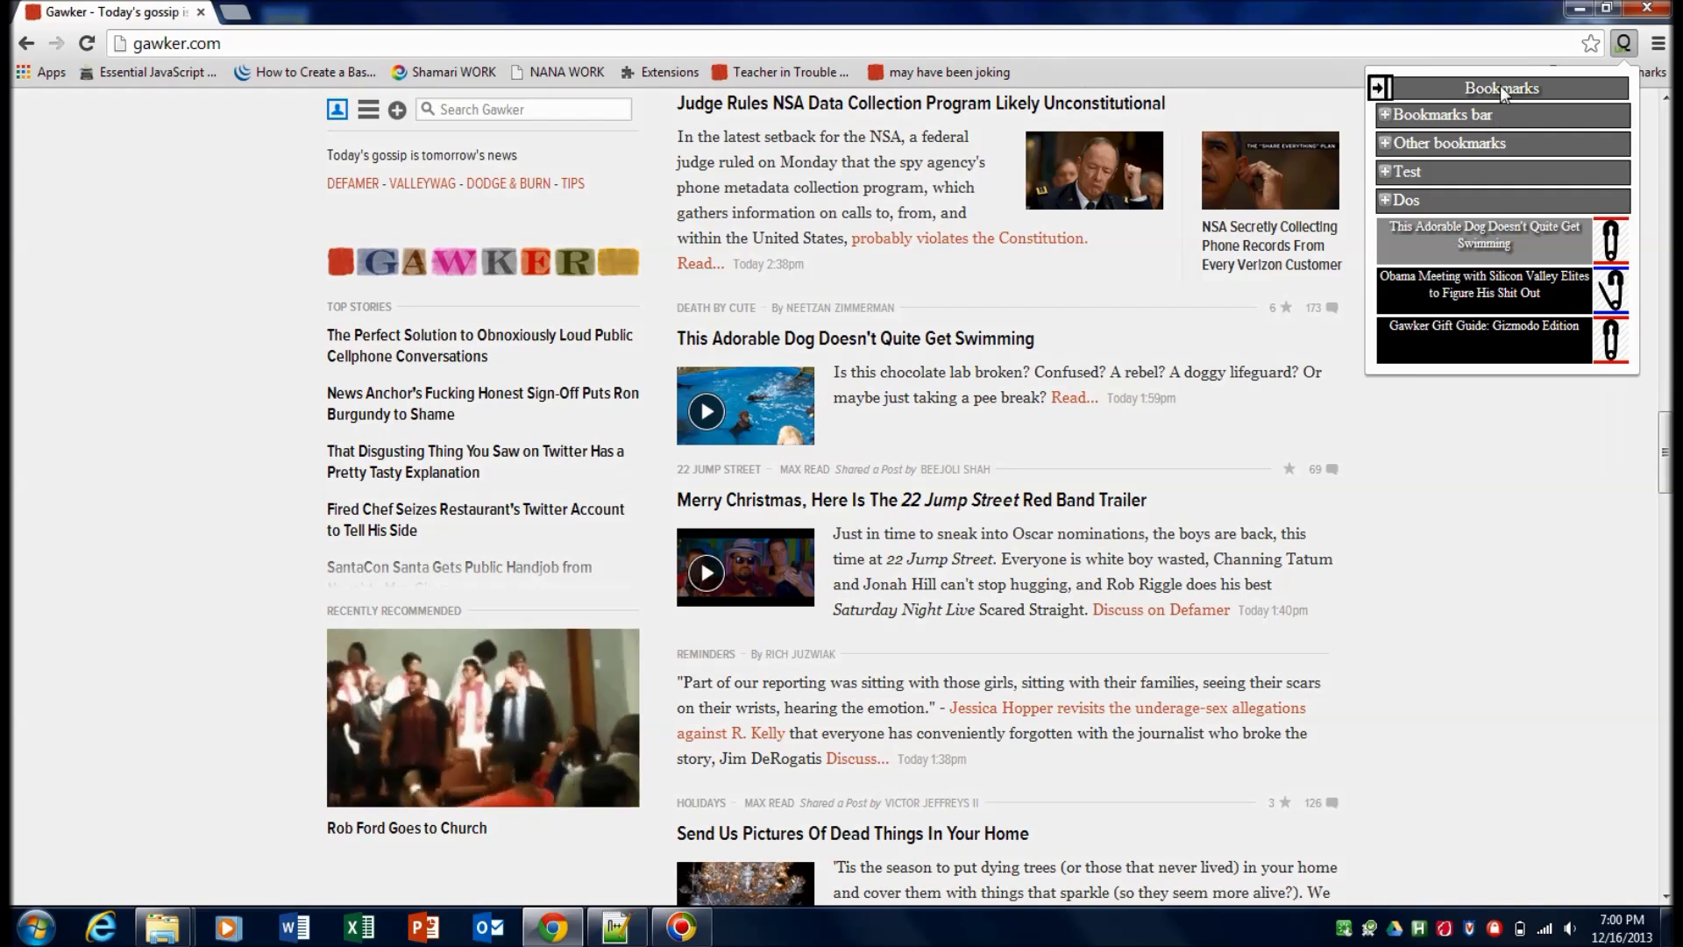
{"action": "left_click", "coordinate": [1501, 86]}
Clear all entries from the queue, then briefly expand and collapse the bookmarks list
{"action": "left_click", "coordinate": [1607, 173]}
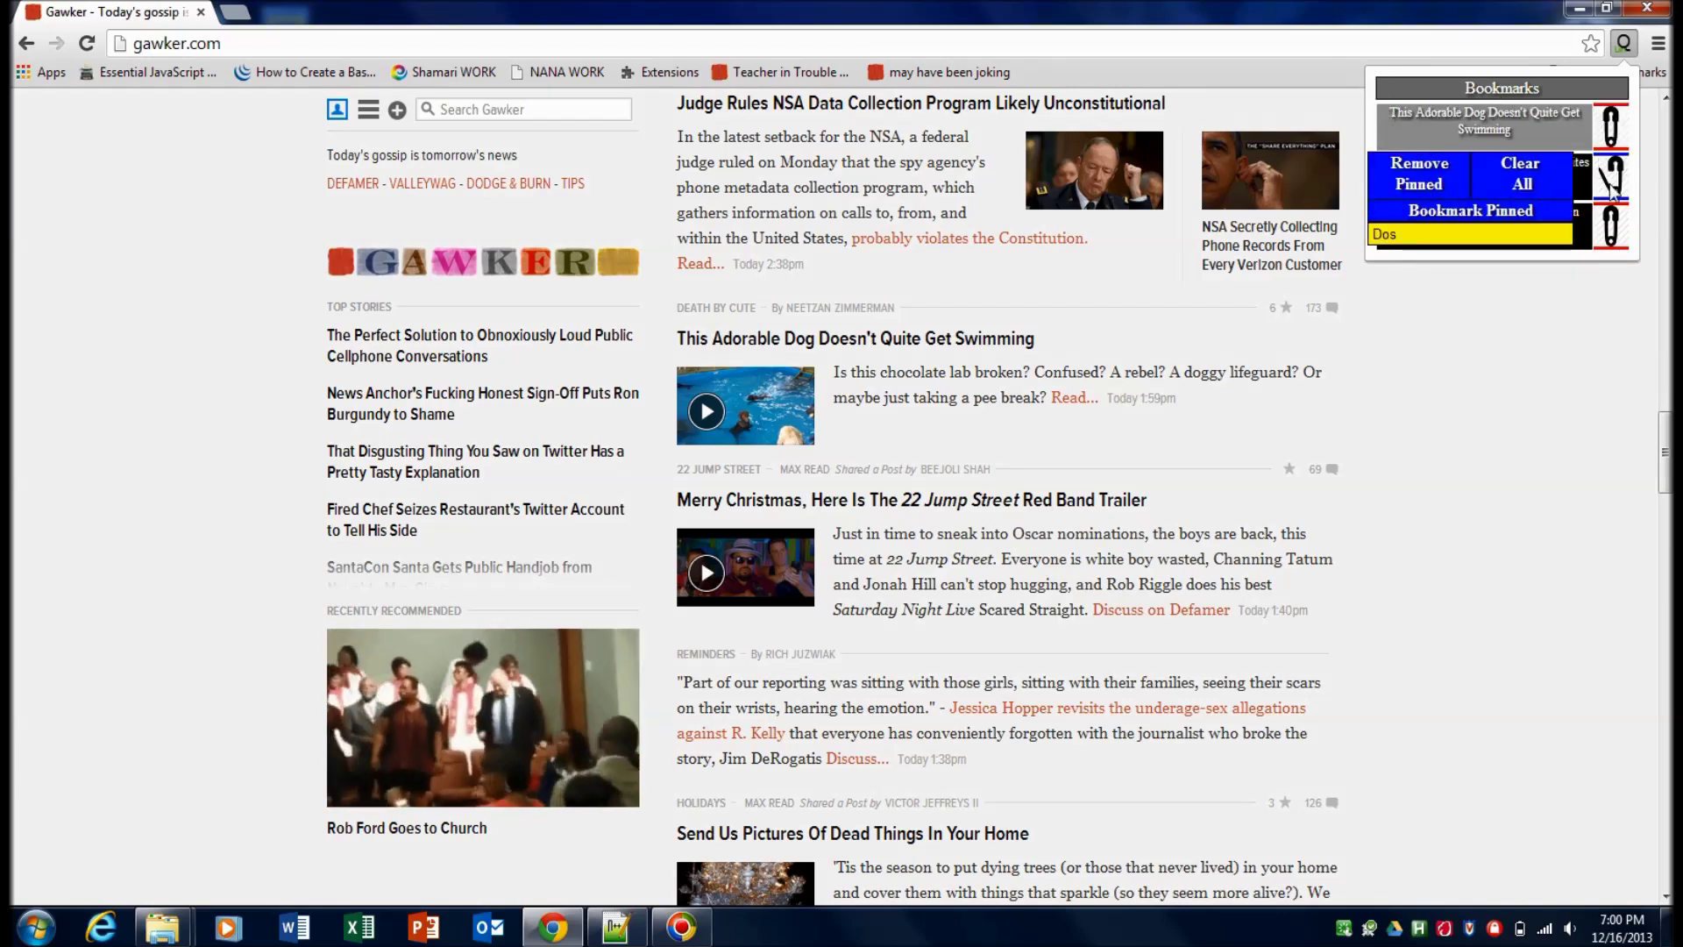
{"action": "left_click", "coordinate": [1521, 177]}
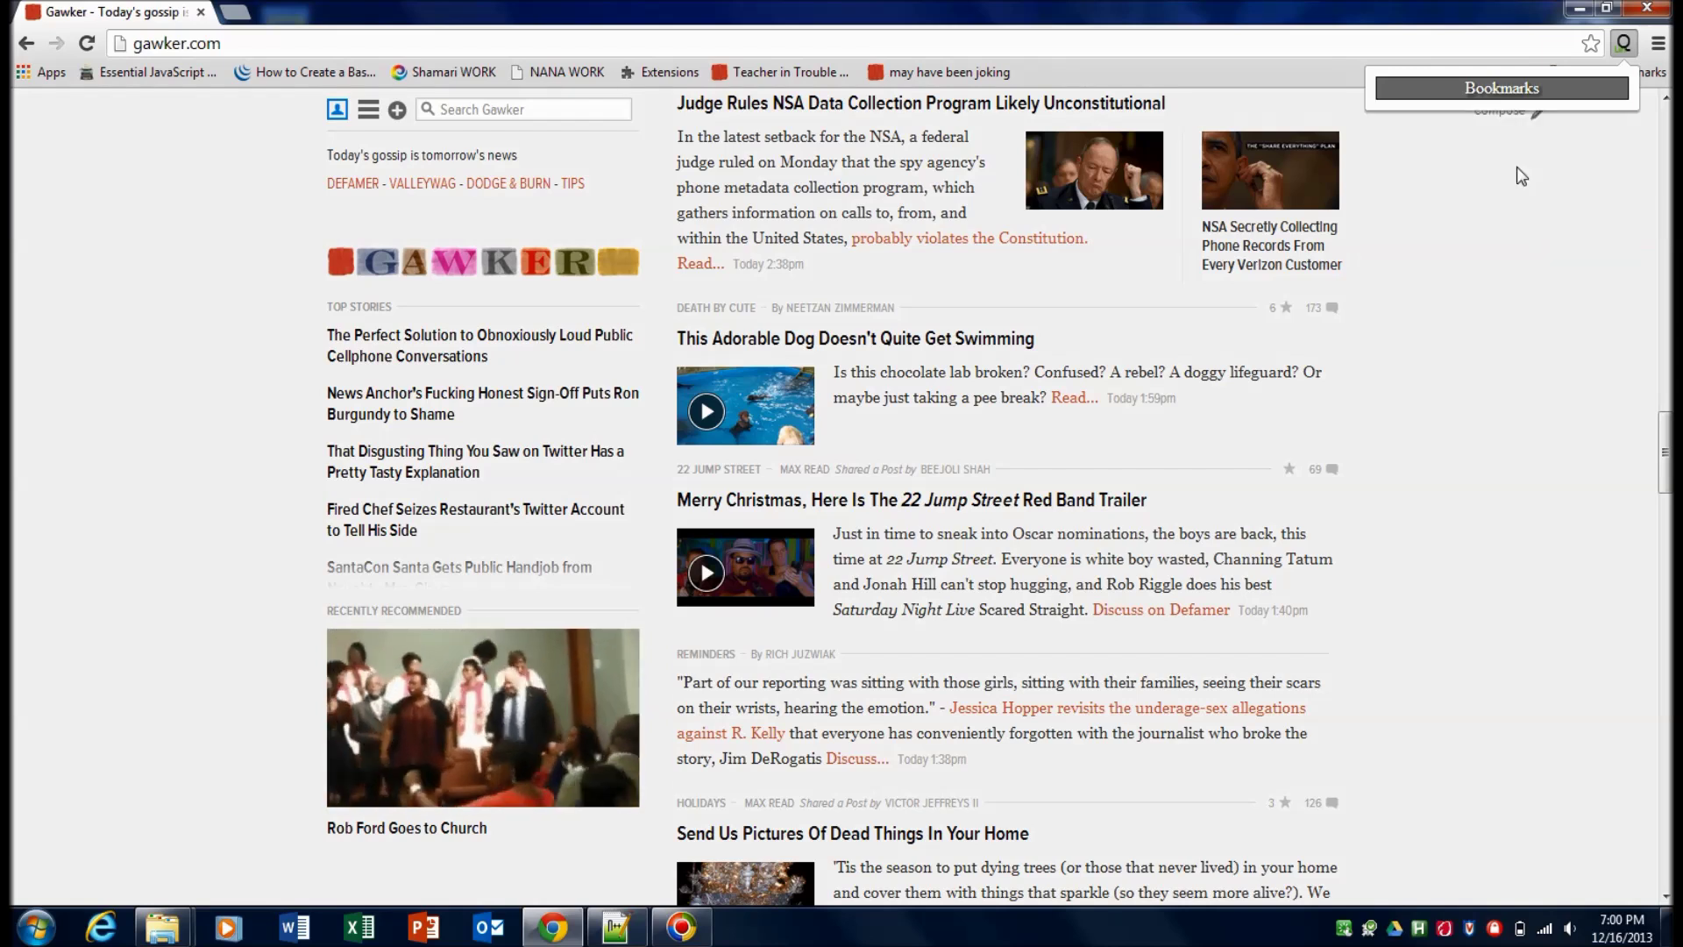
{"action": "left_click", "coordinate": [1511, 90]}
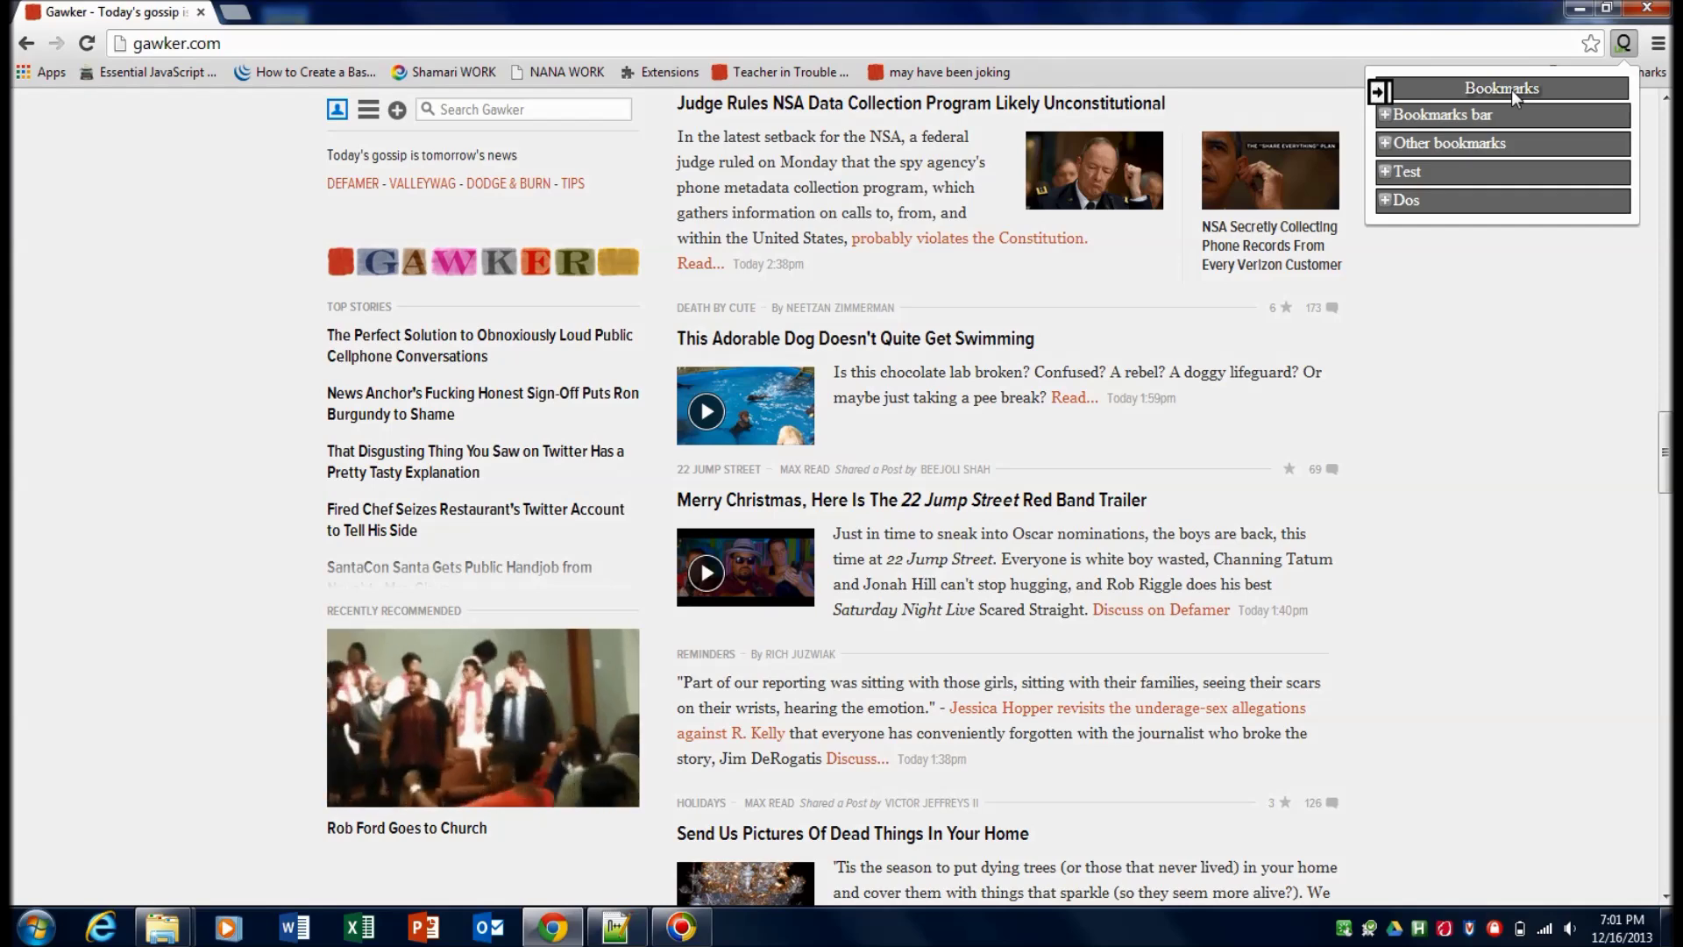
{"action": "left_click", "coordinate": [1511, 91]}
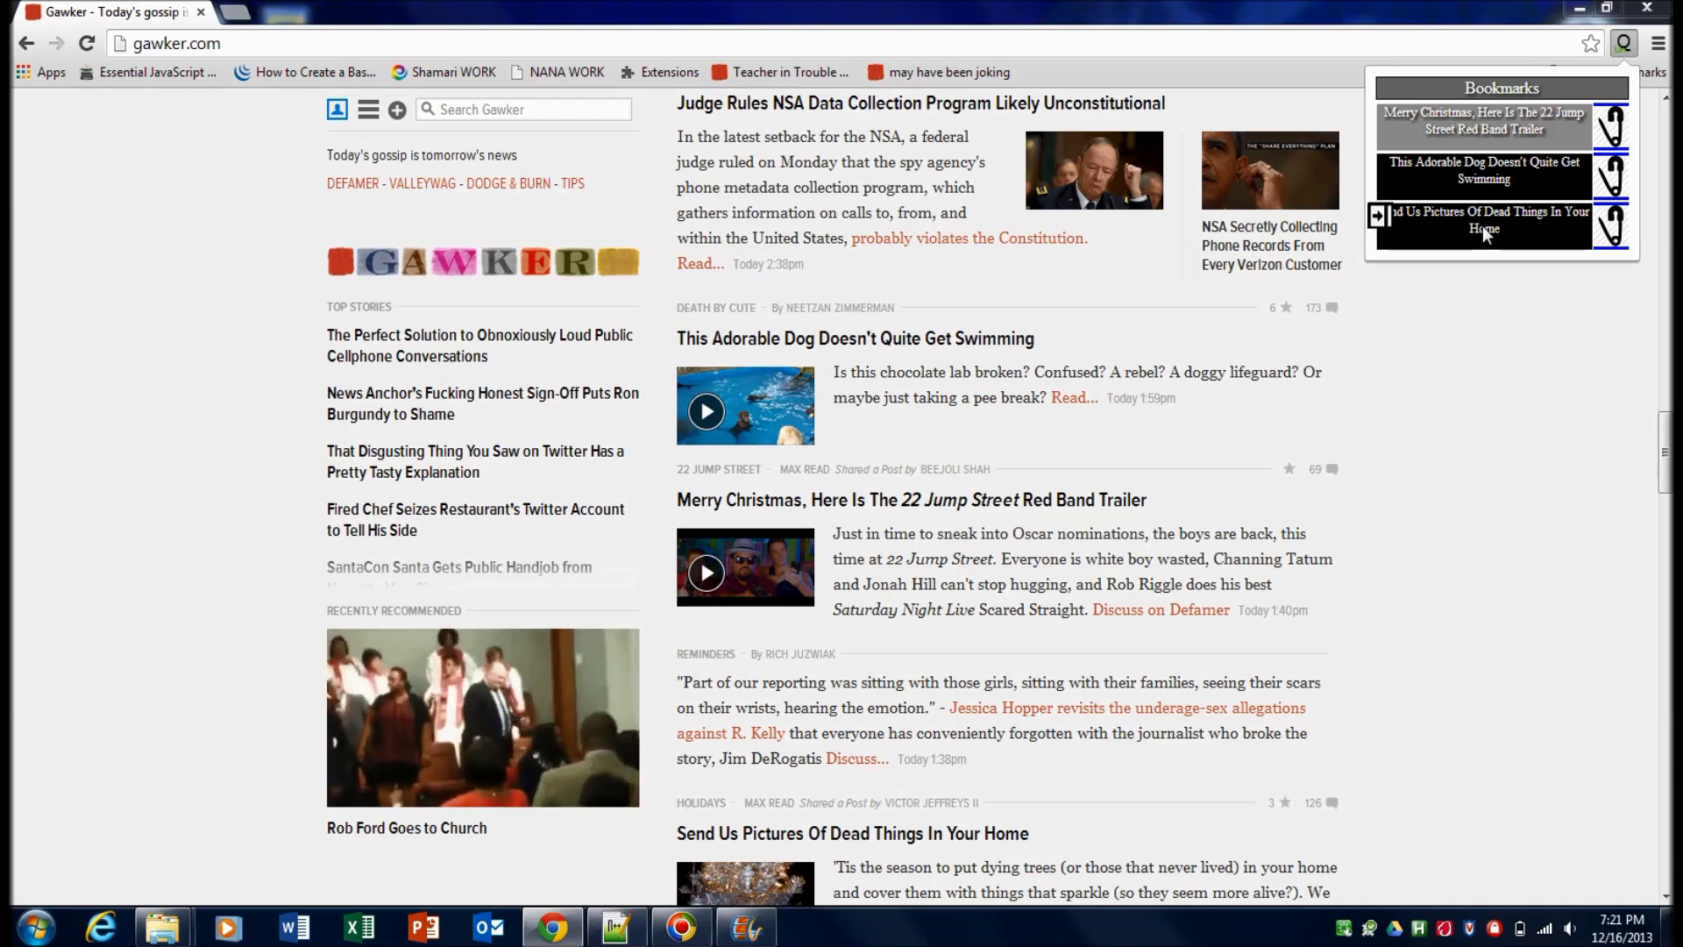
Rename the queued "Send Us Pictures Of Dead Things In Your Home" entry to "New Title"
{"action": "double_click", "coordinate": [1490, 226]}
{"action": "type", "text": "New Title"}
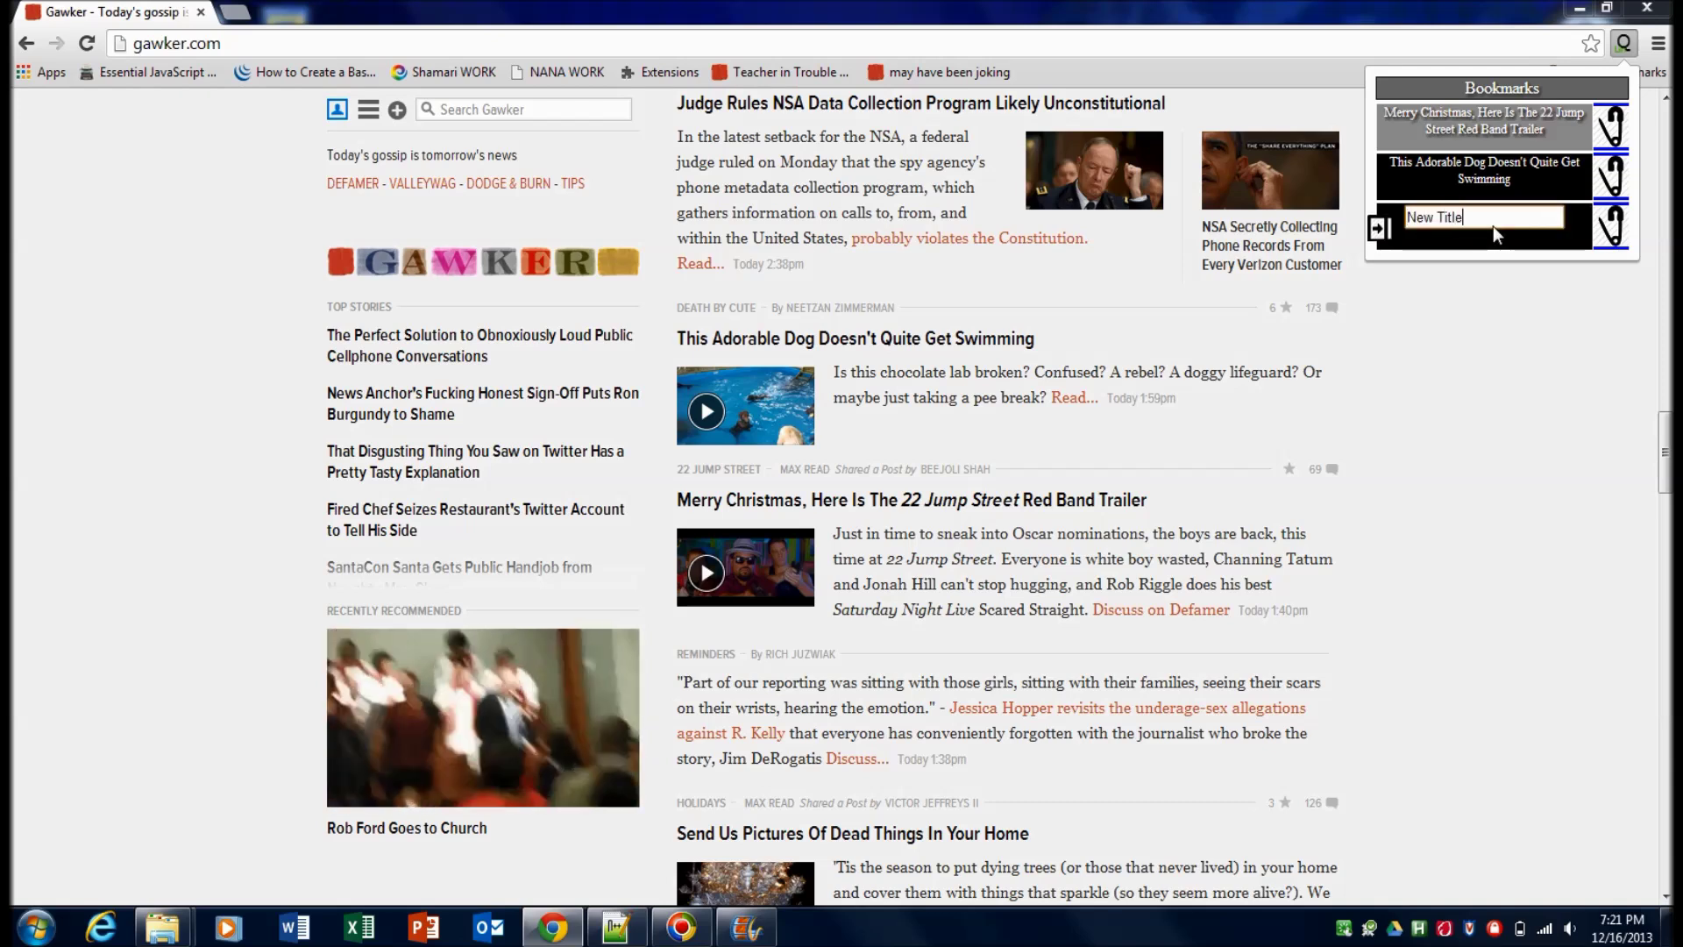
{"action": "key", "text": "Return"}
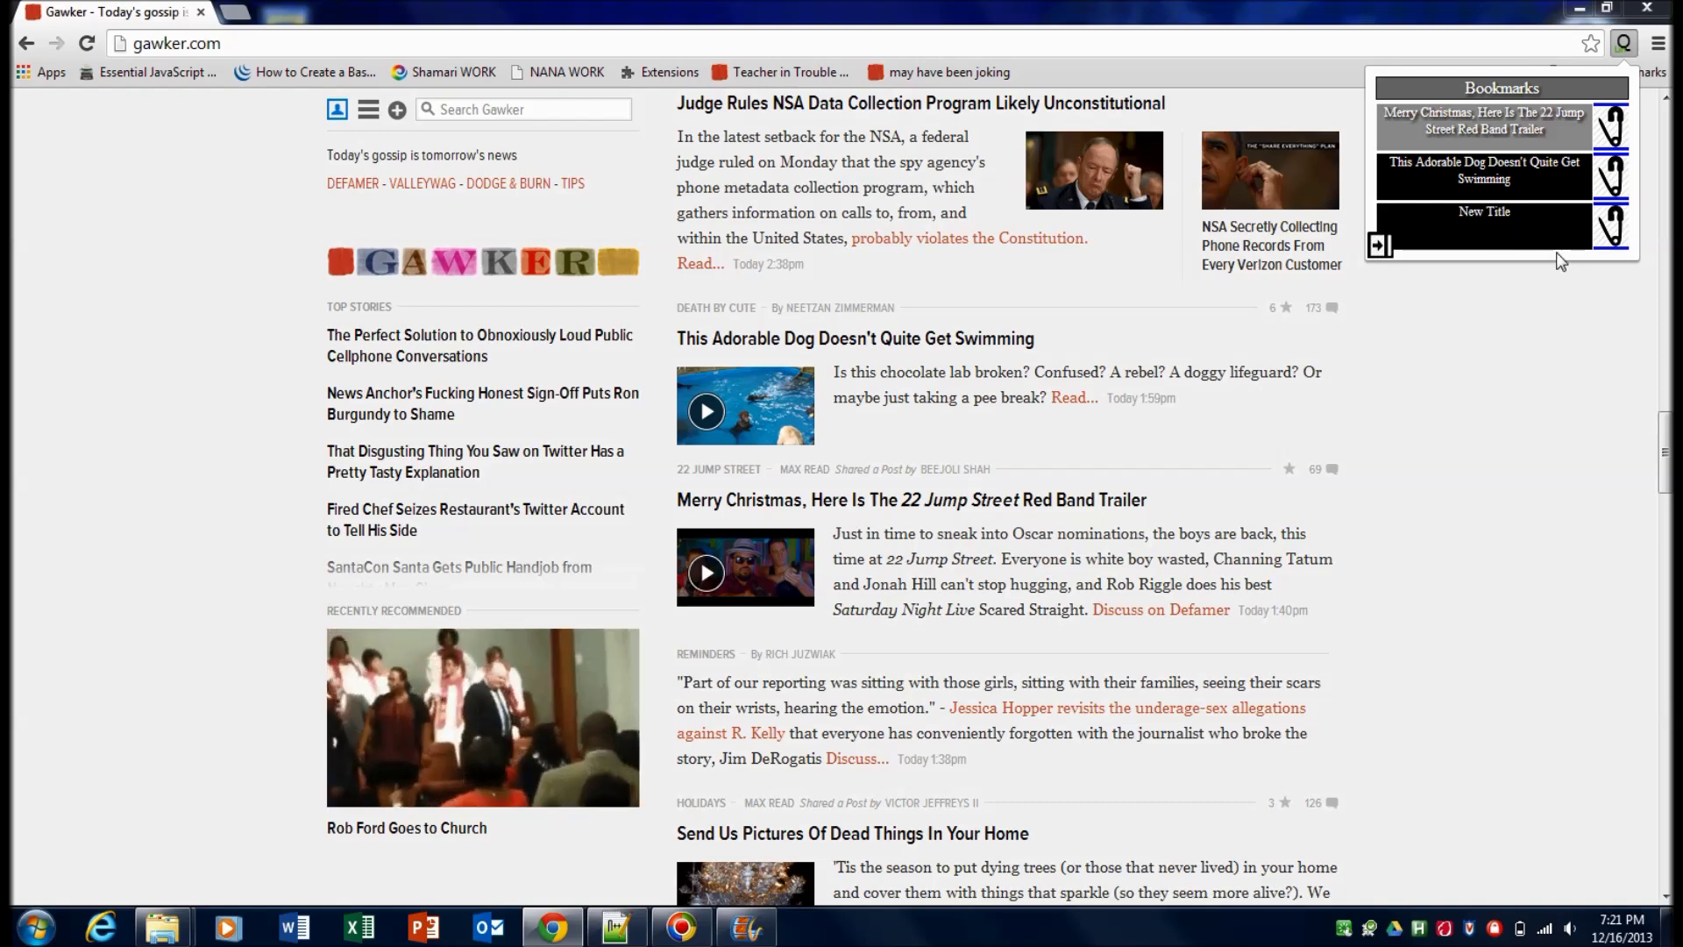